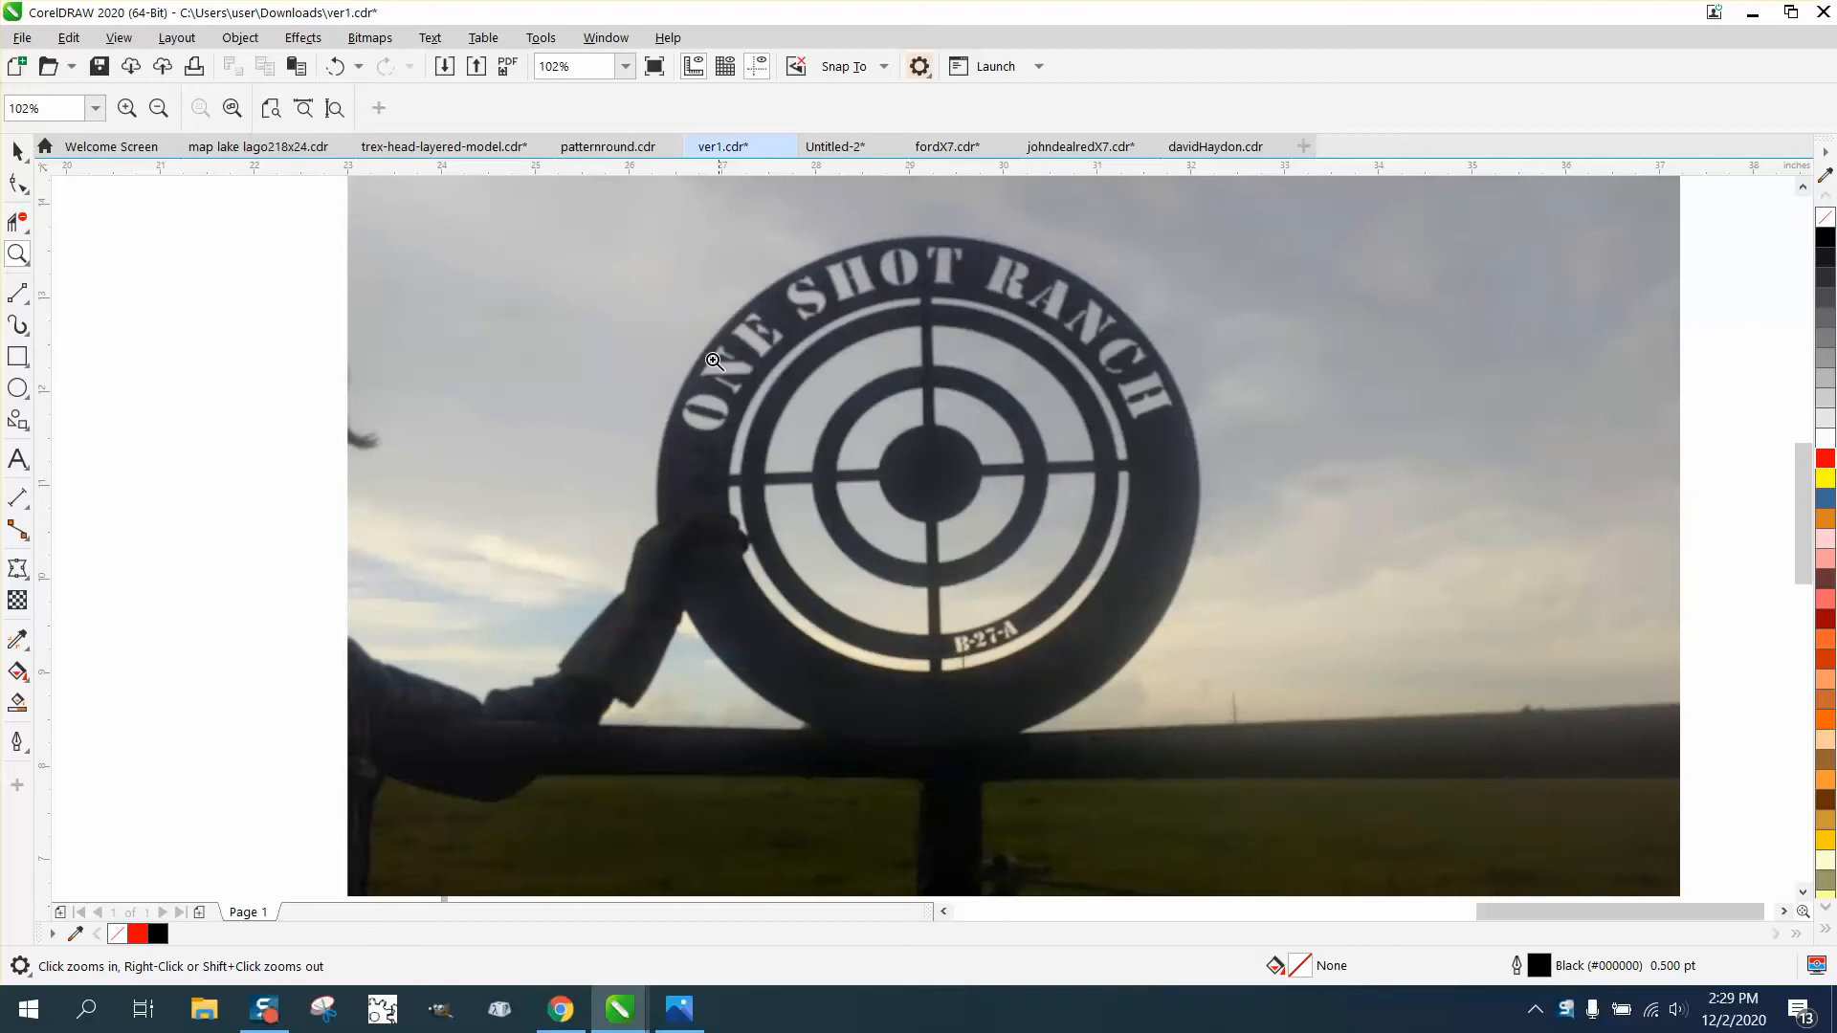
- Set the nudge distance to 12 inches and move the outer red circle of the target one nudge to the left
scroll(1047, 370, "down", 2)
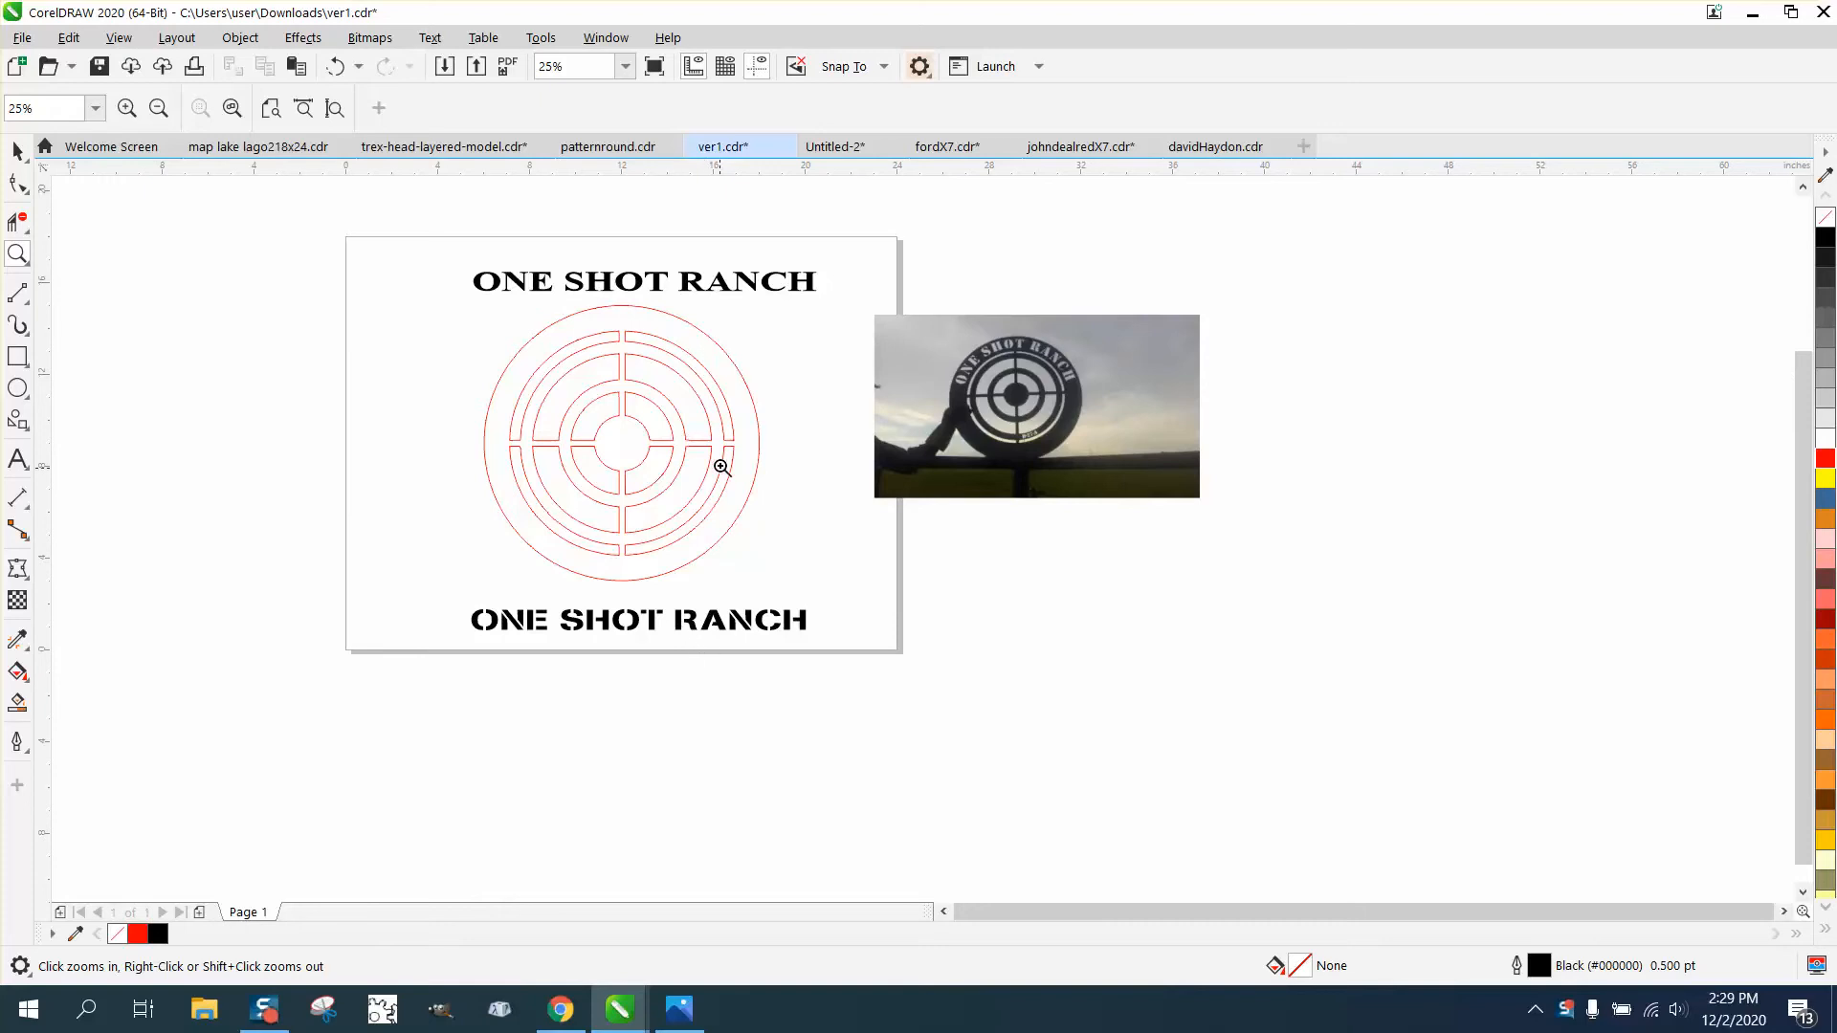
left_click(17, 151)
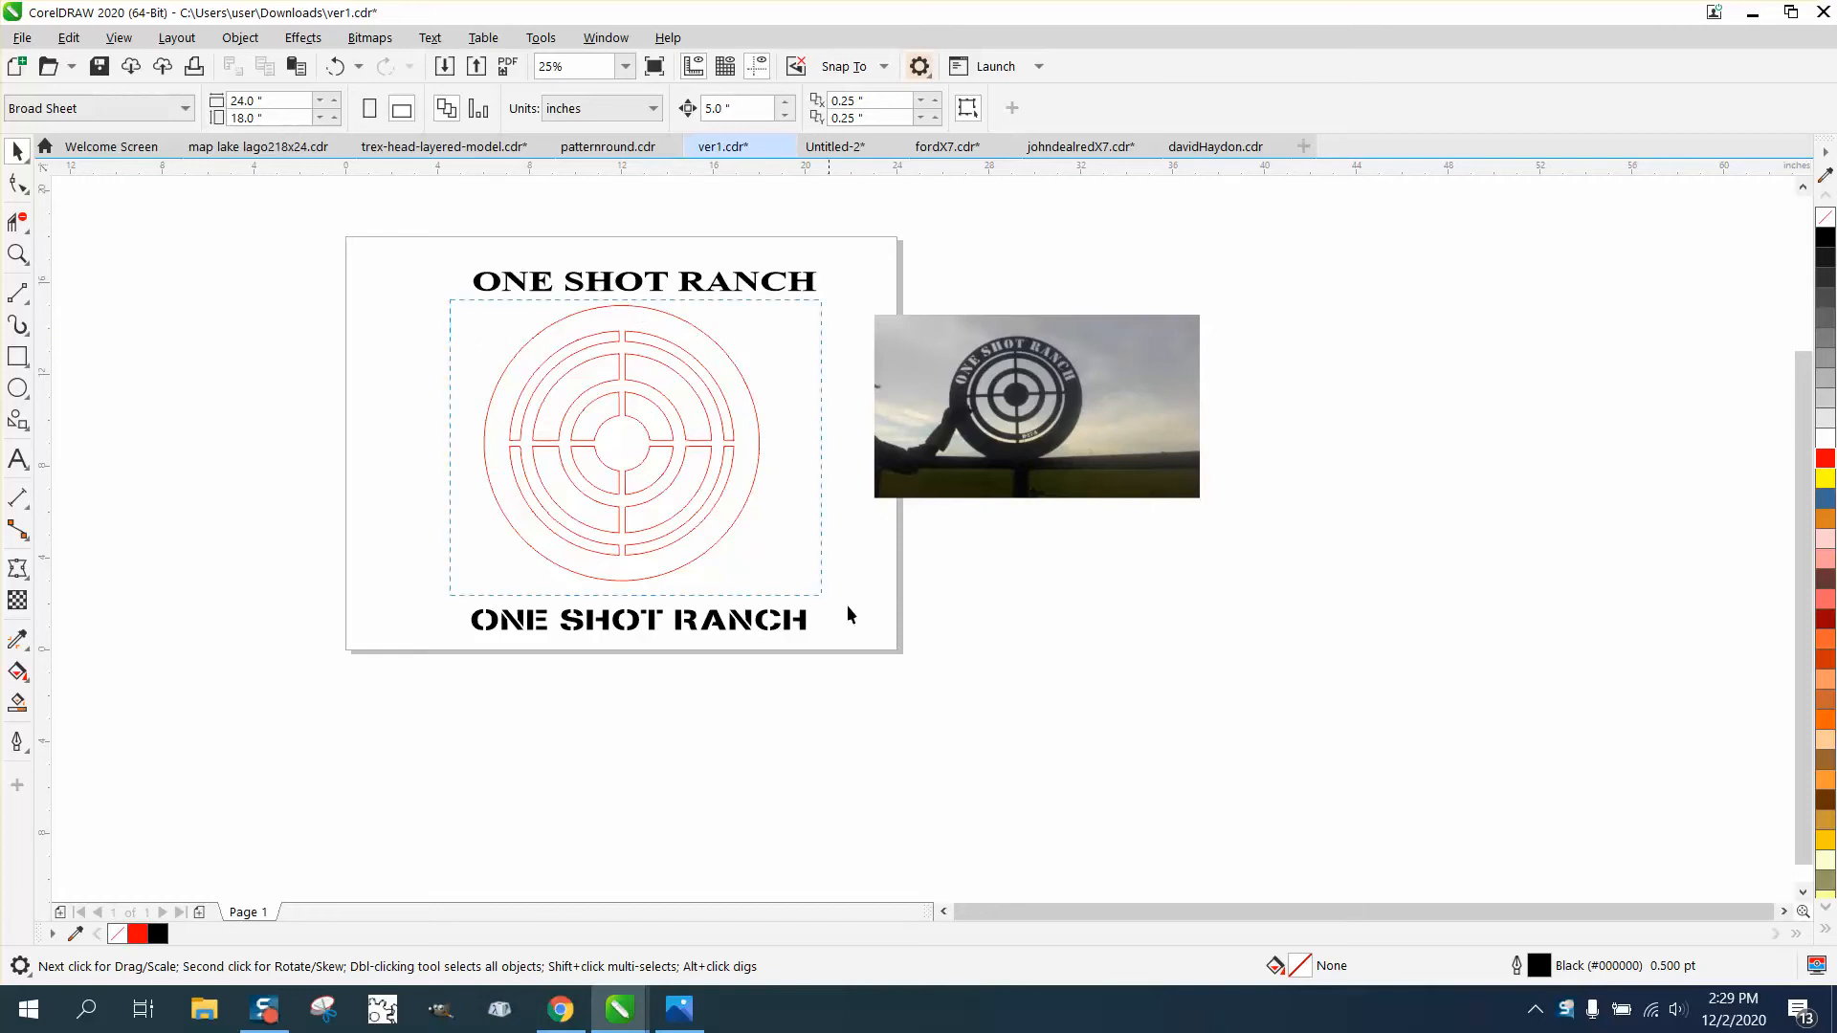
left_click_drag(847, 608, 863, 610)
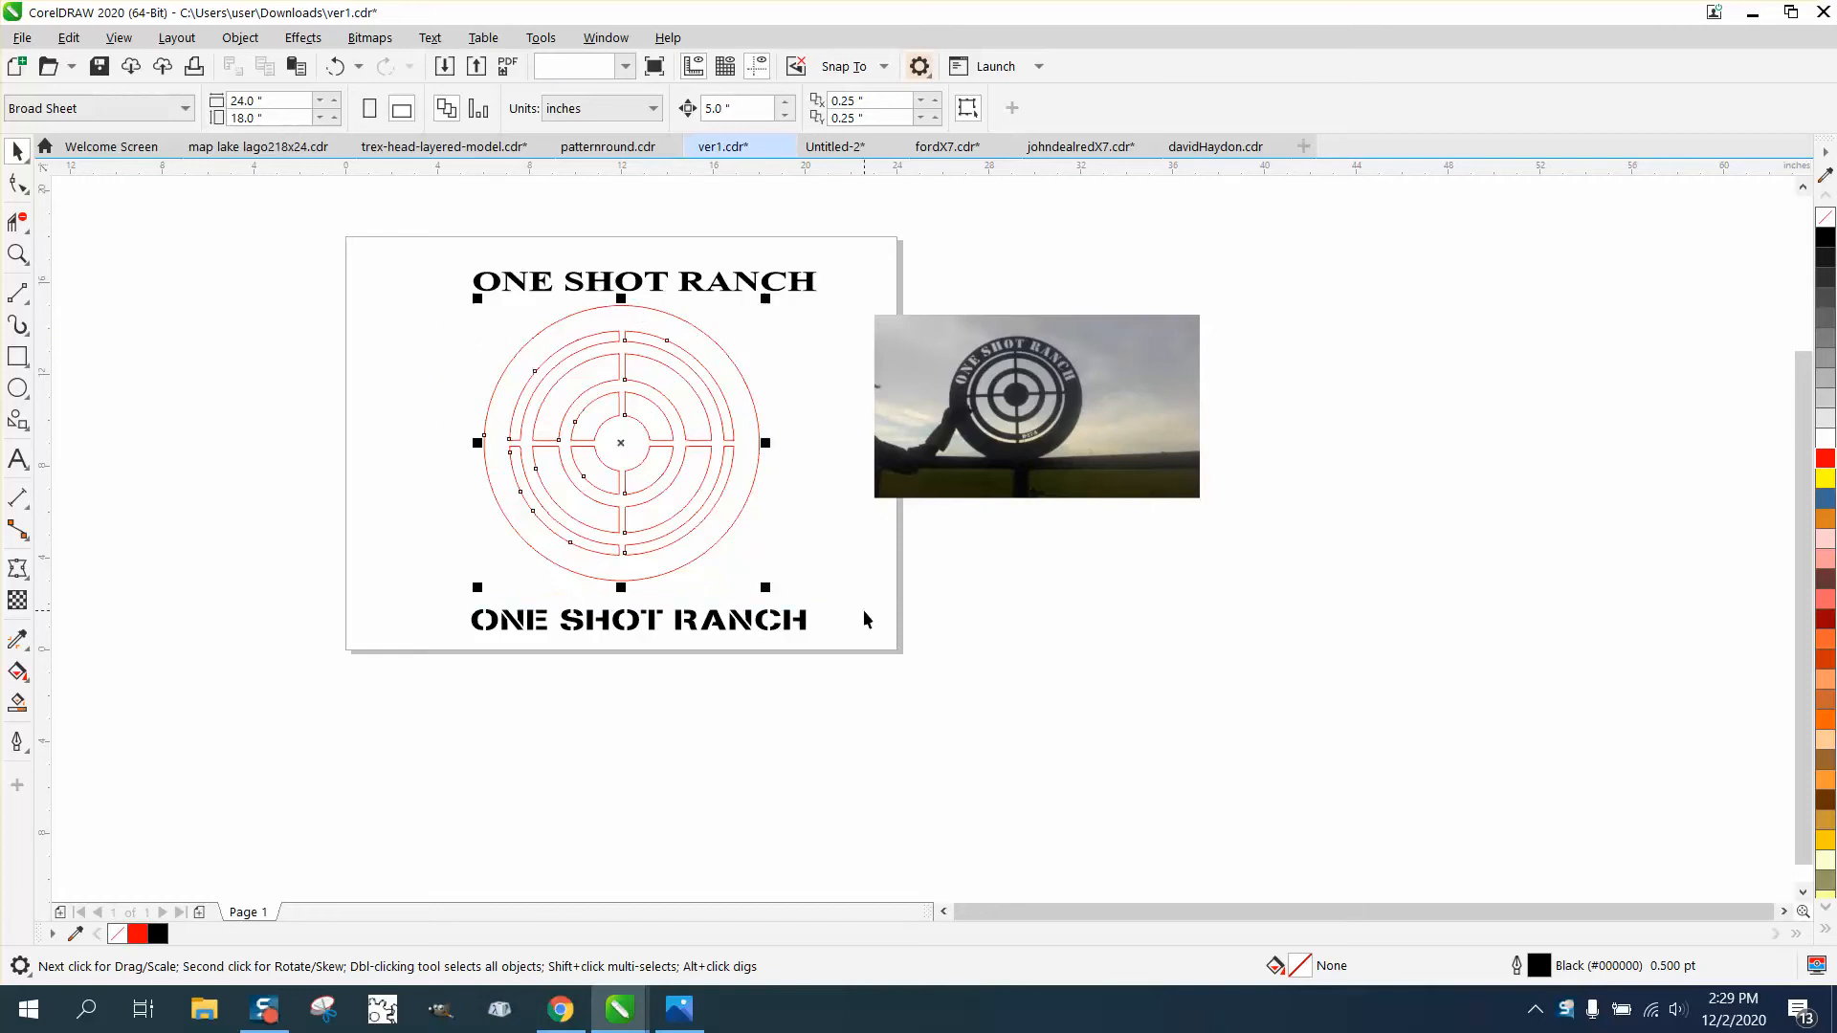
left_click(239, 314)
left_click(718, 109)
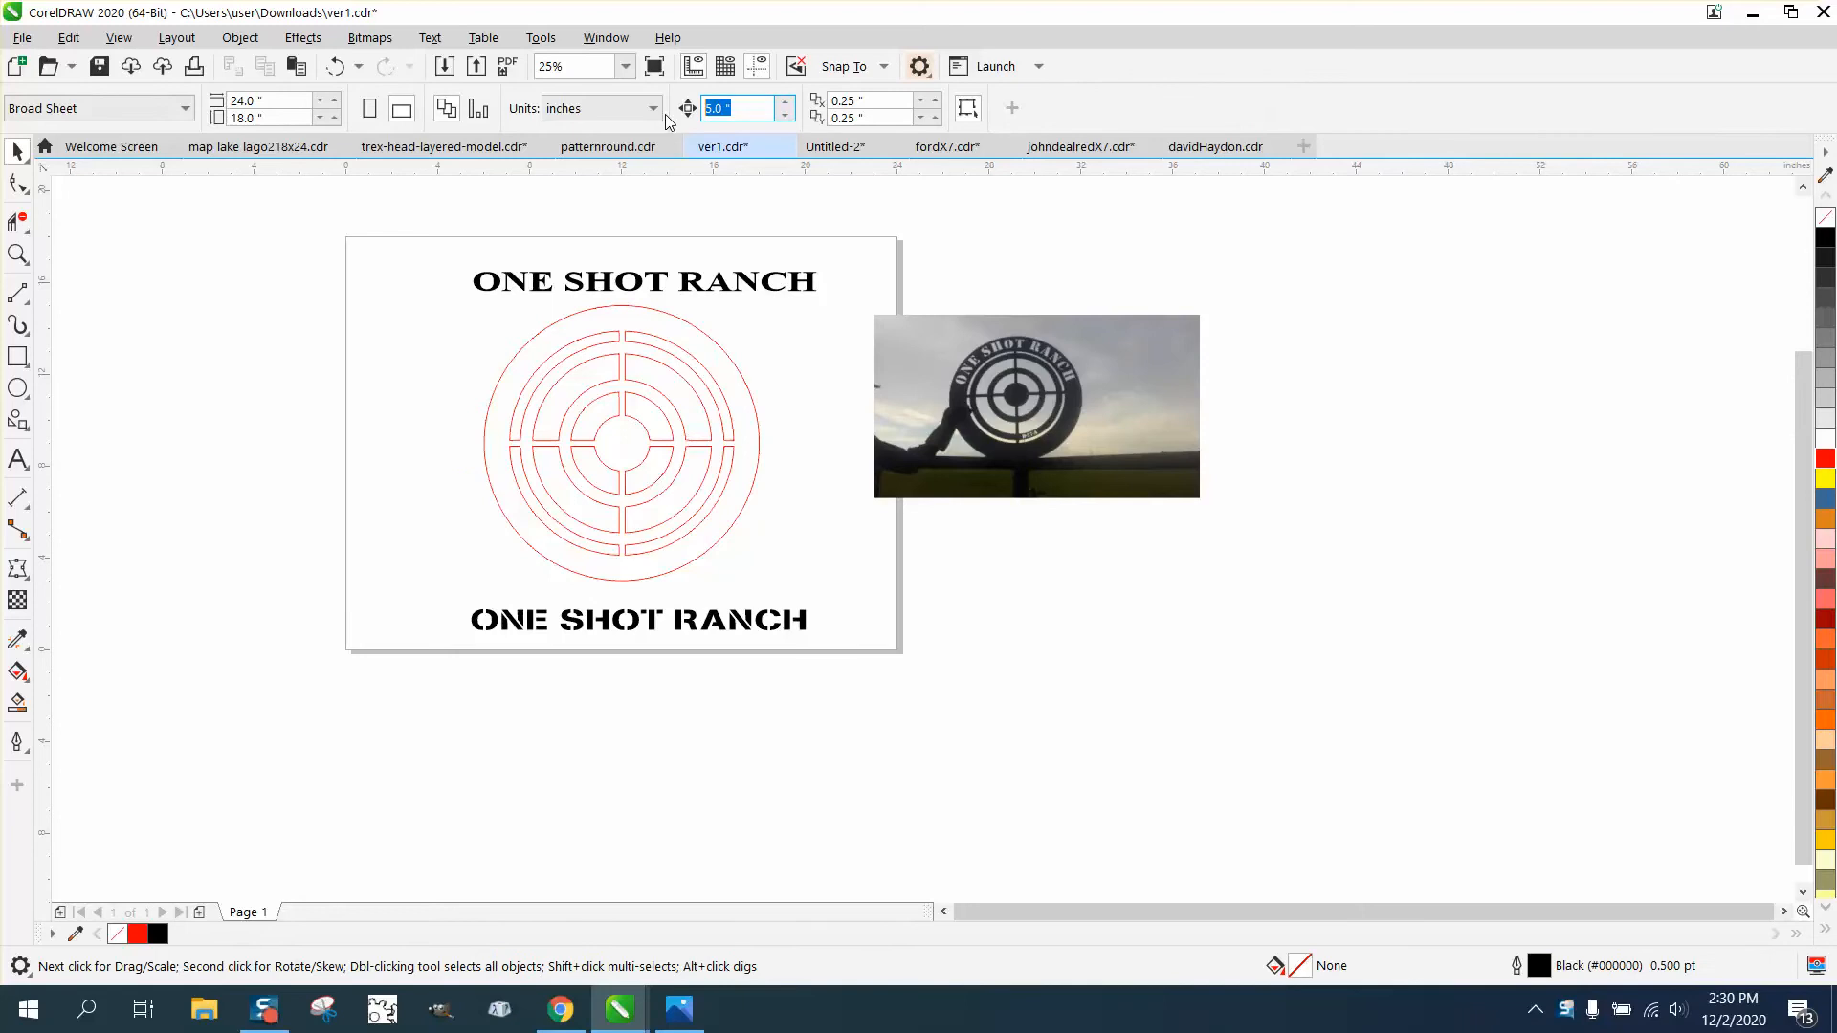
type("12")
key("Return")
left_click(718, 343)
key("Left")
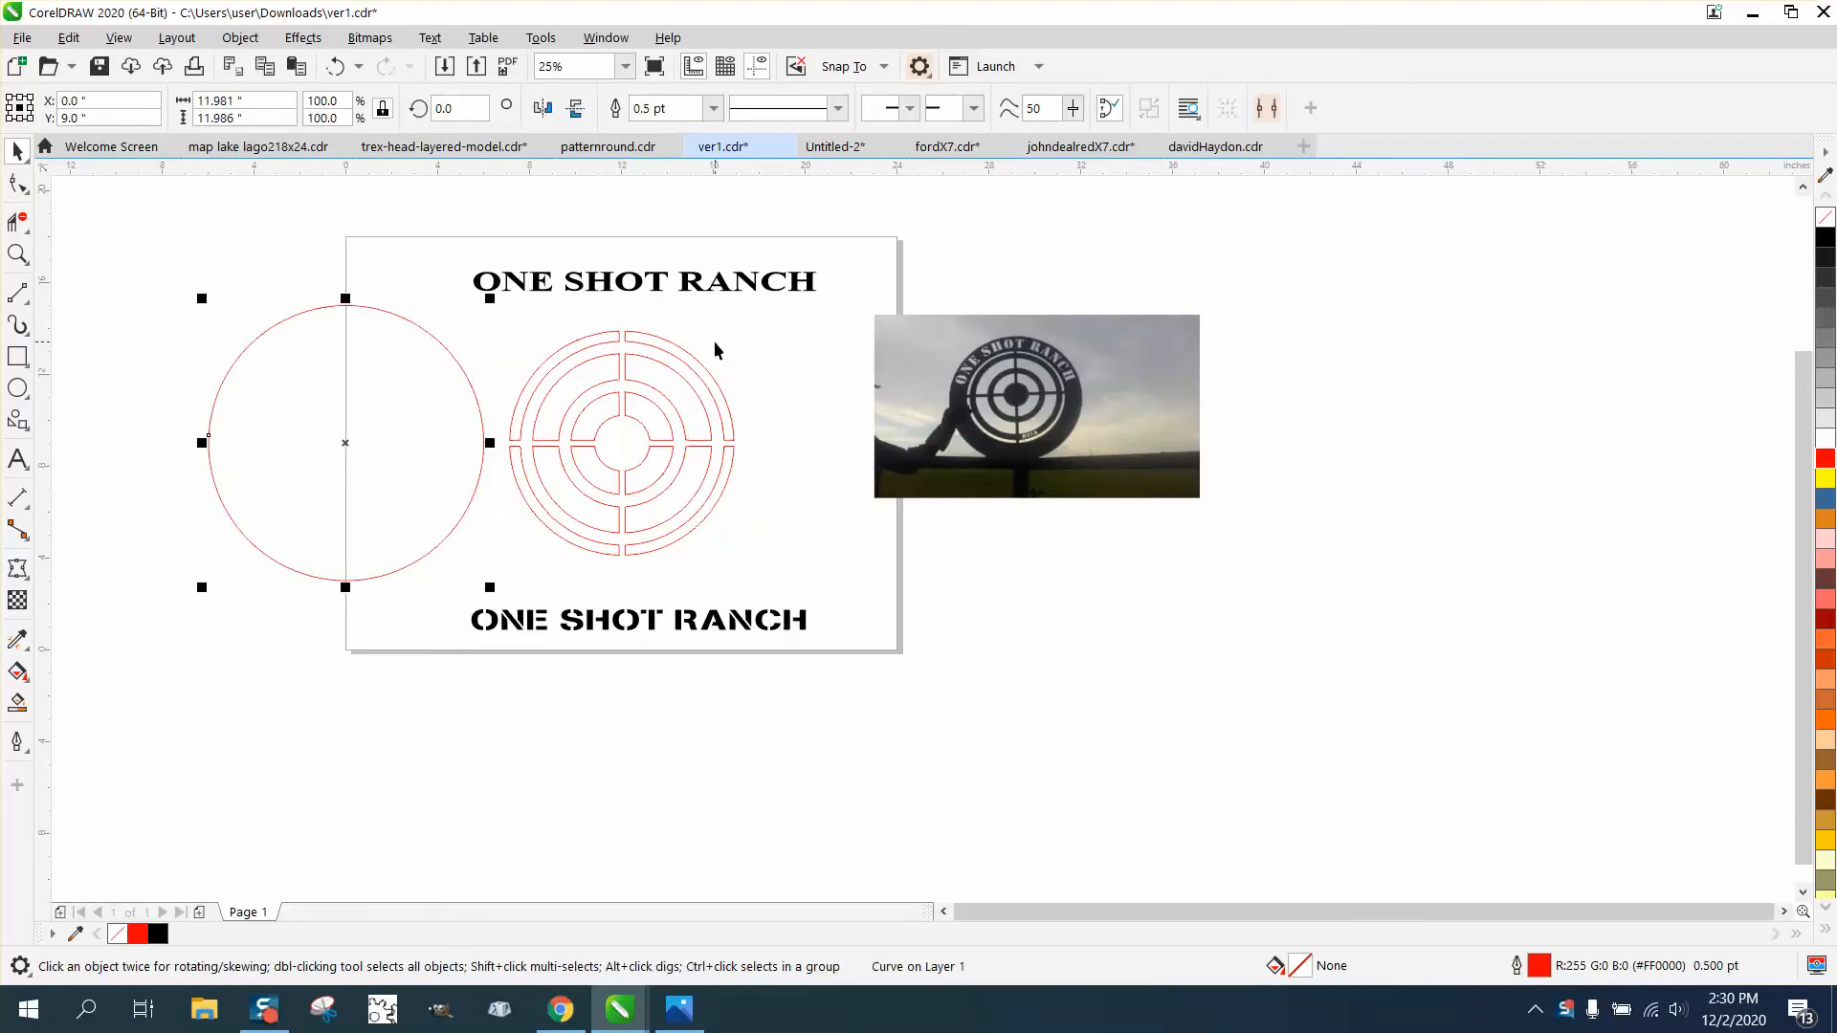
- Draw a circle in the empty area, set its diameter to 9.77 inches, and center it on the page over the target
left_click(473, 304)
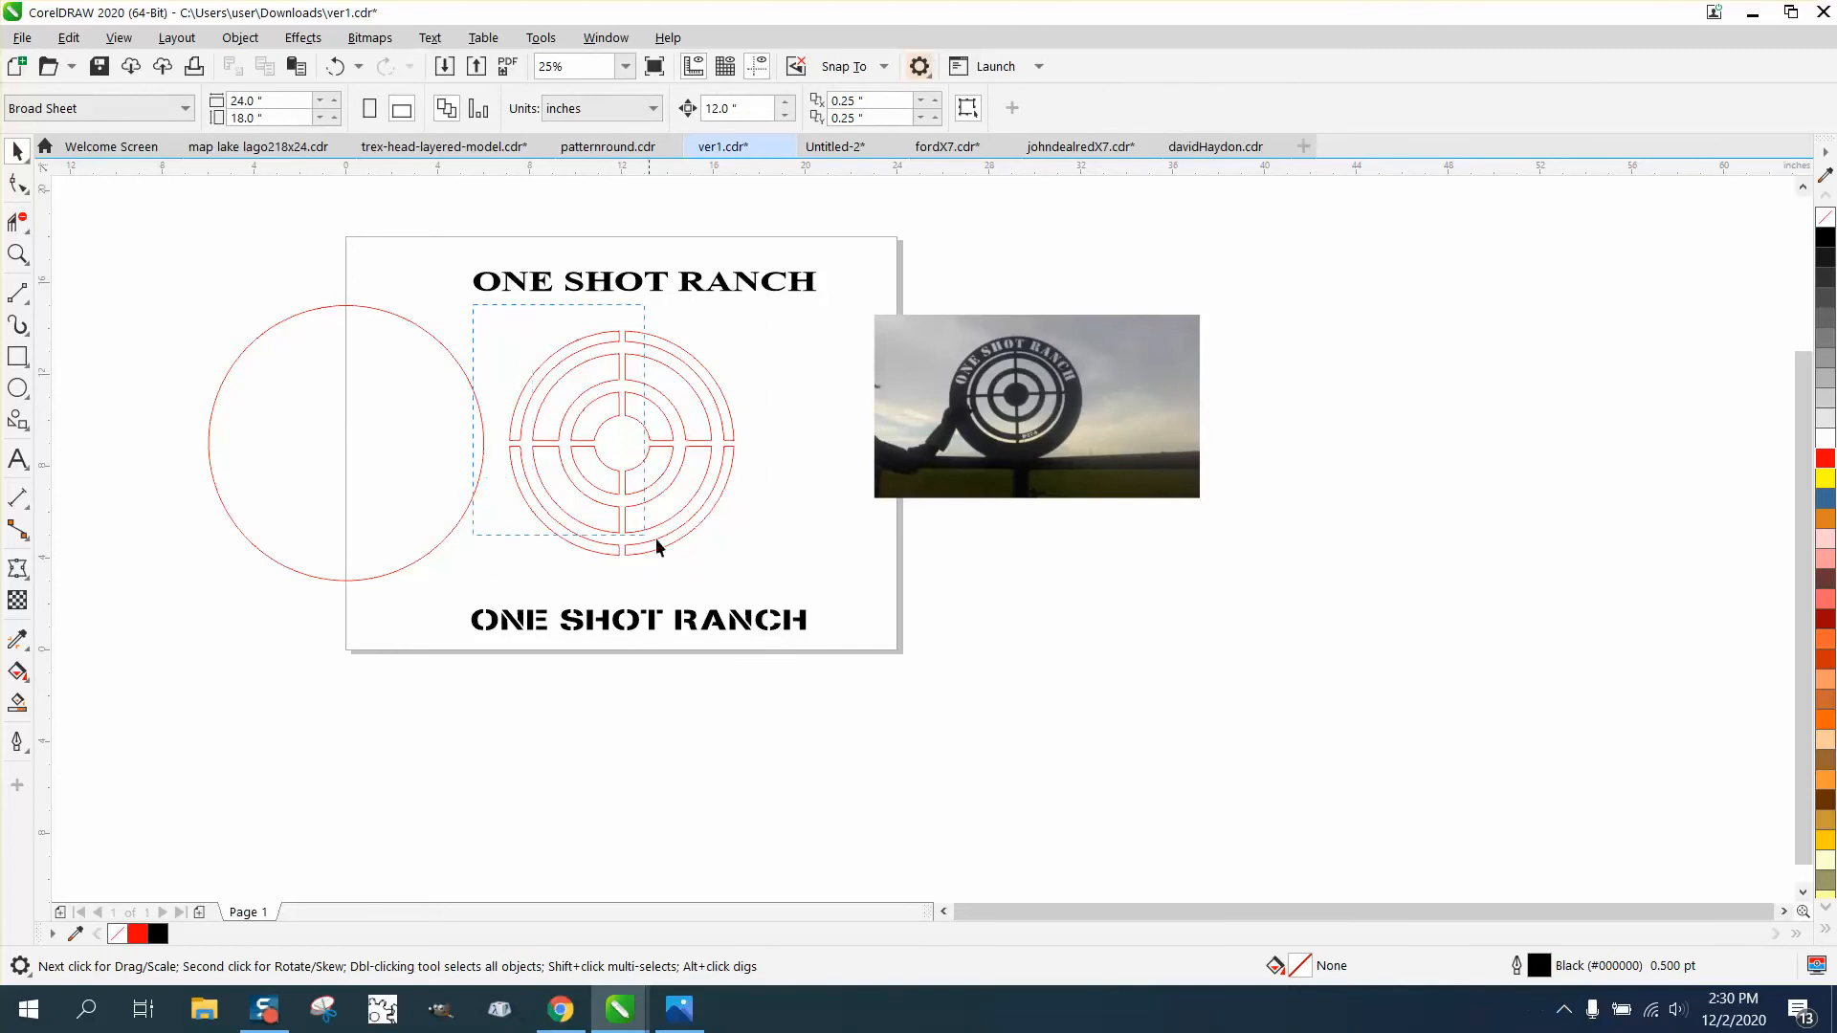
left_click_drag(657, 538, 780, 571)
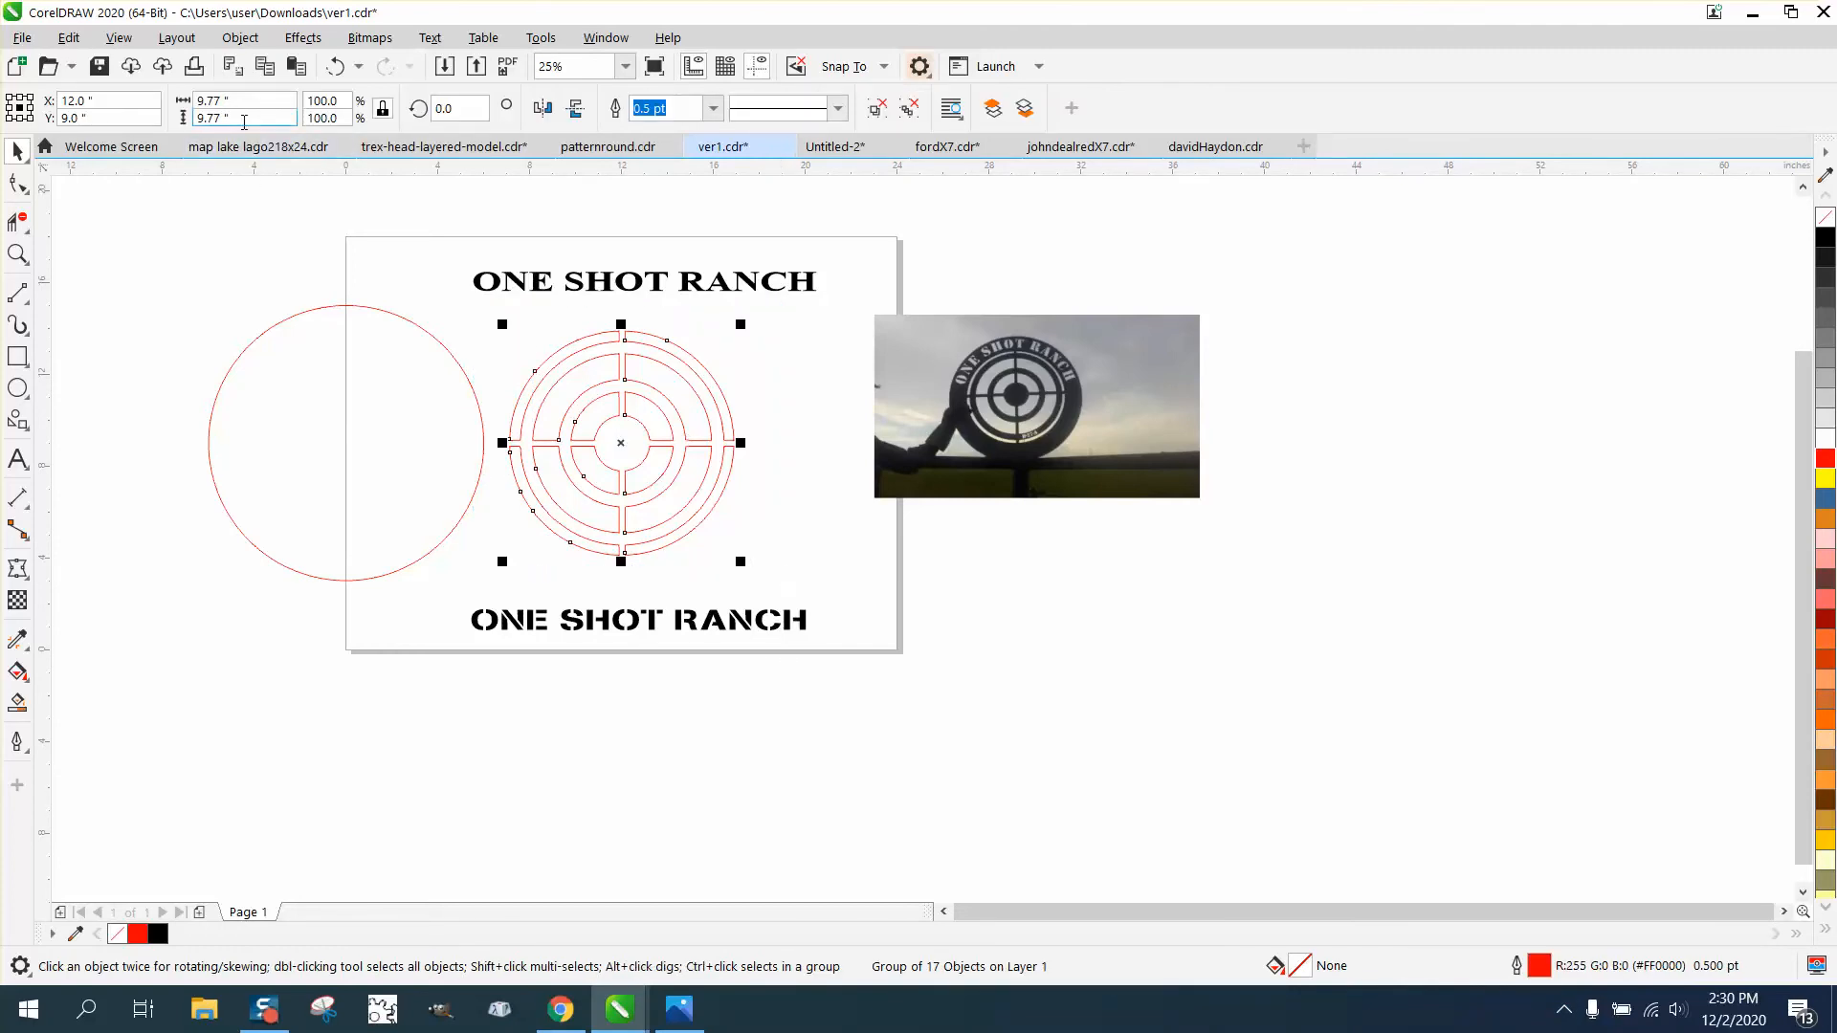
left_click(17, 388)
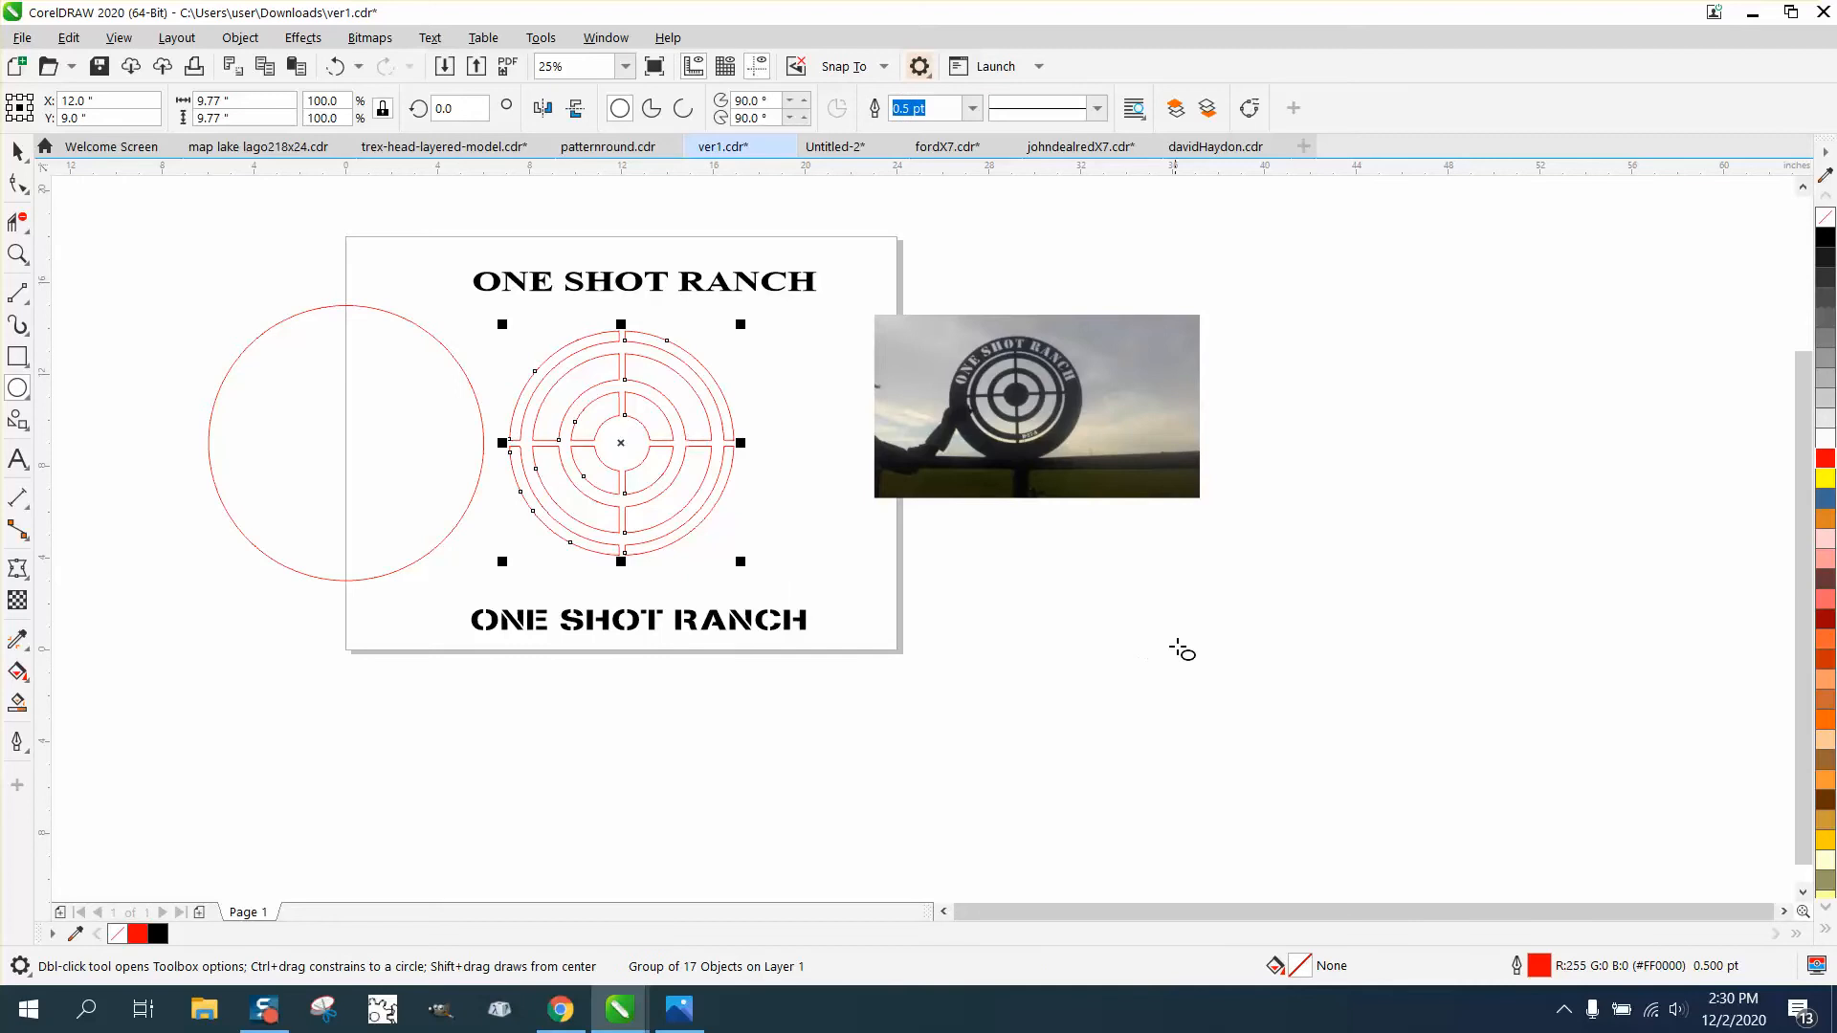
left_click_drag(1217, 595, 1001, 809)
left_click(244, 101)
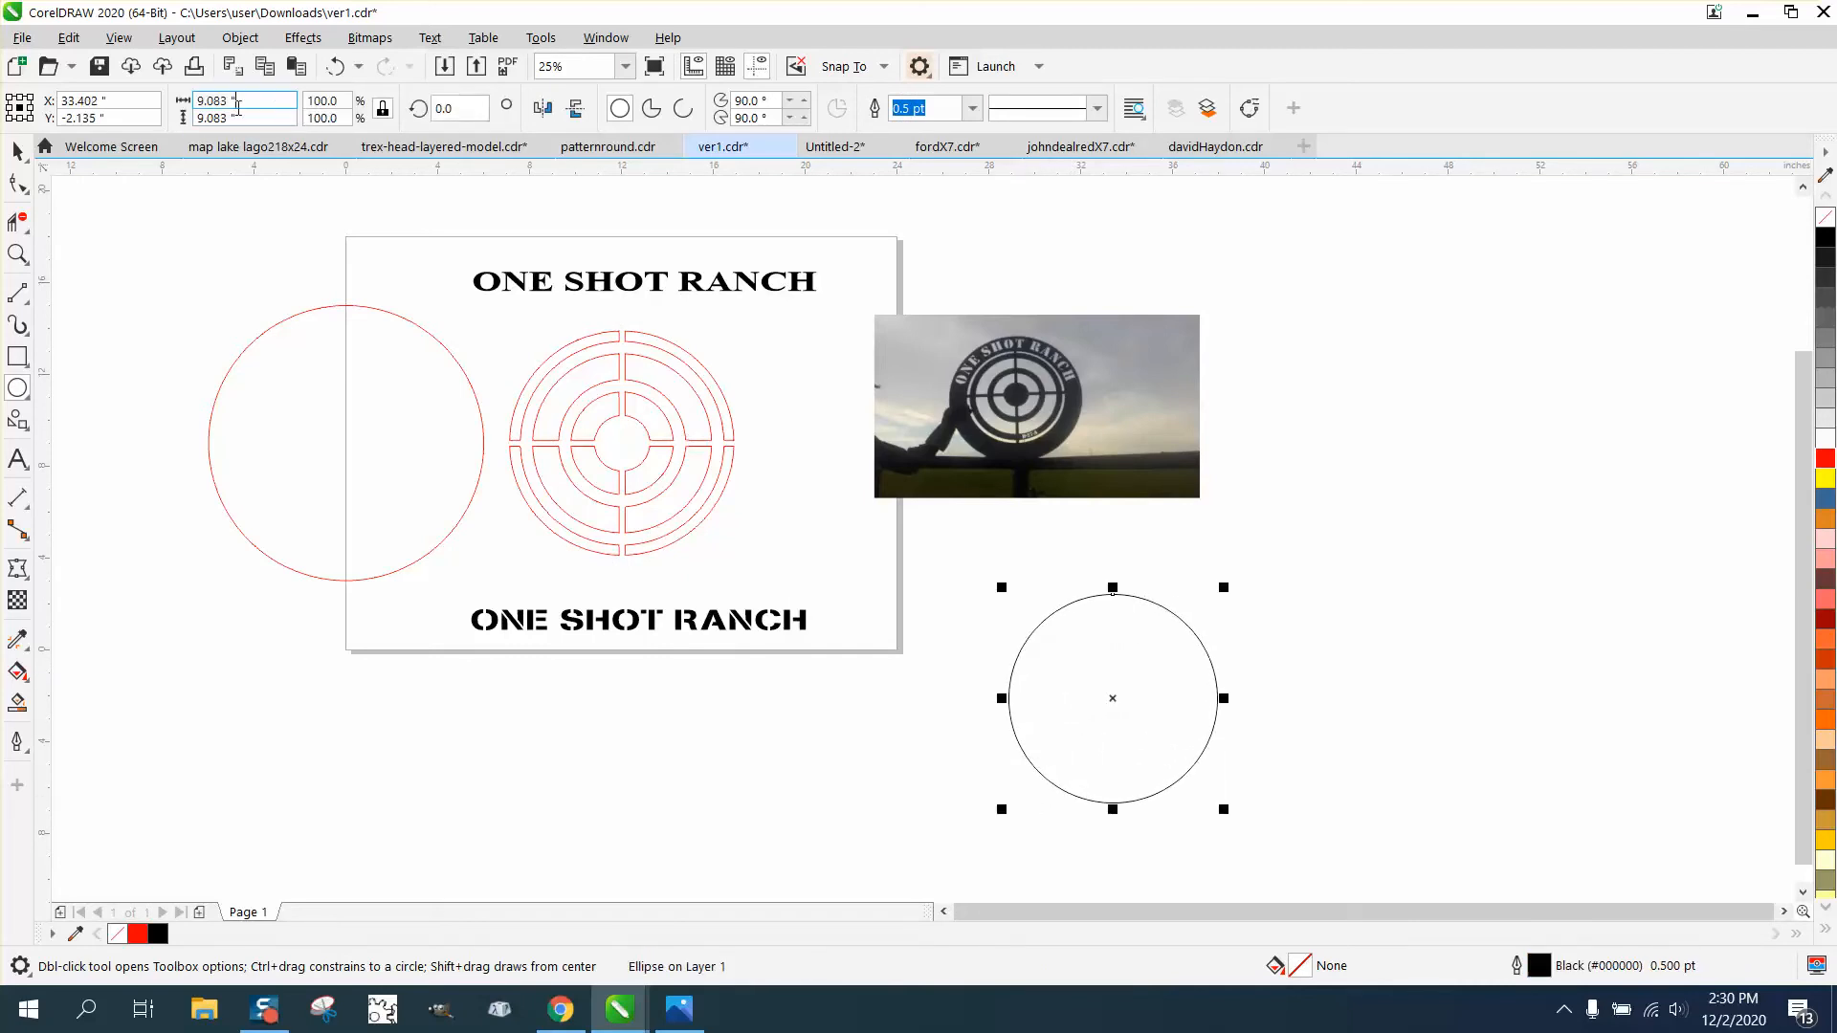
type("9.77")
key("Return")
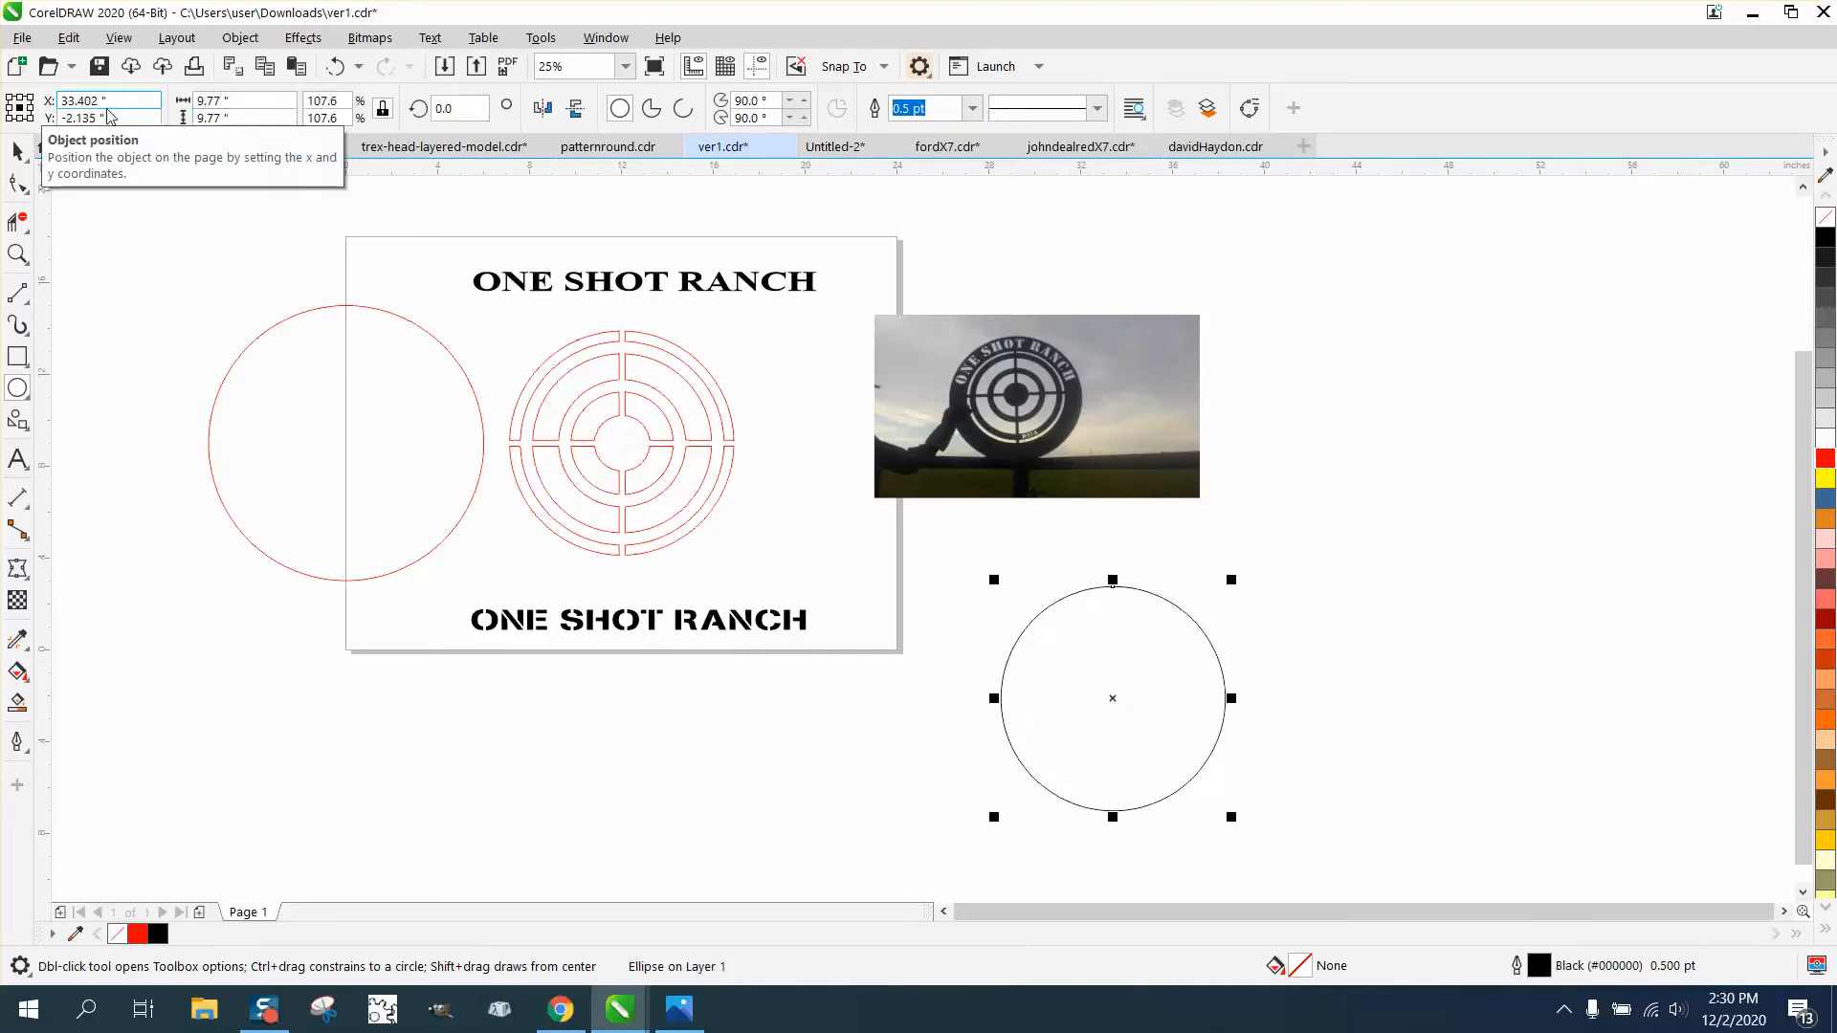
key("p")
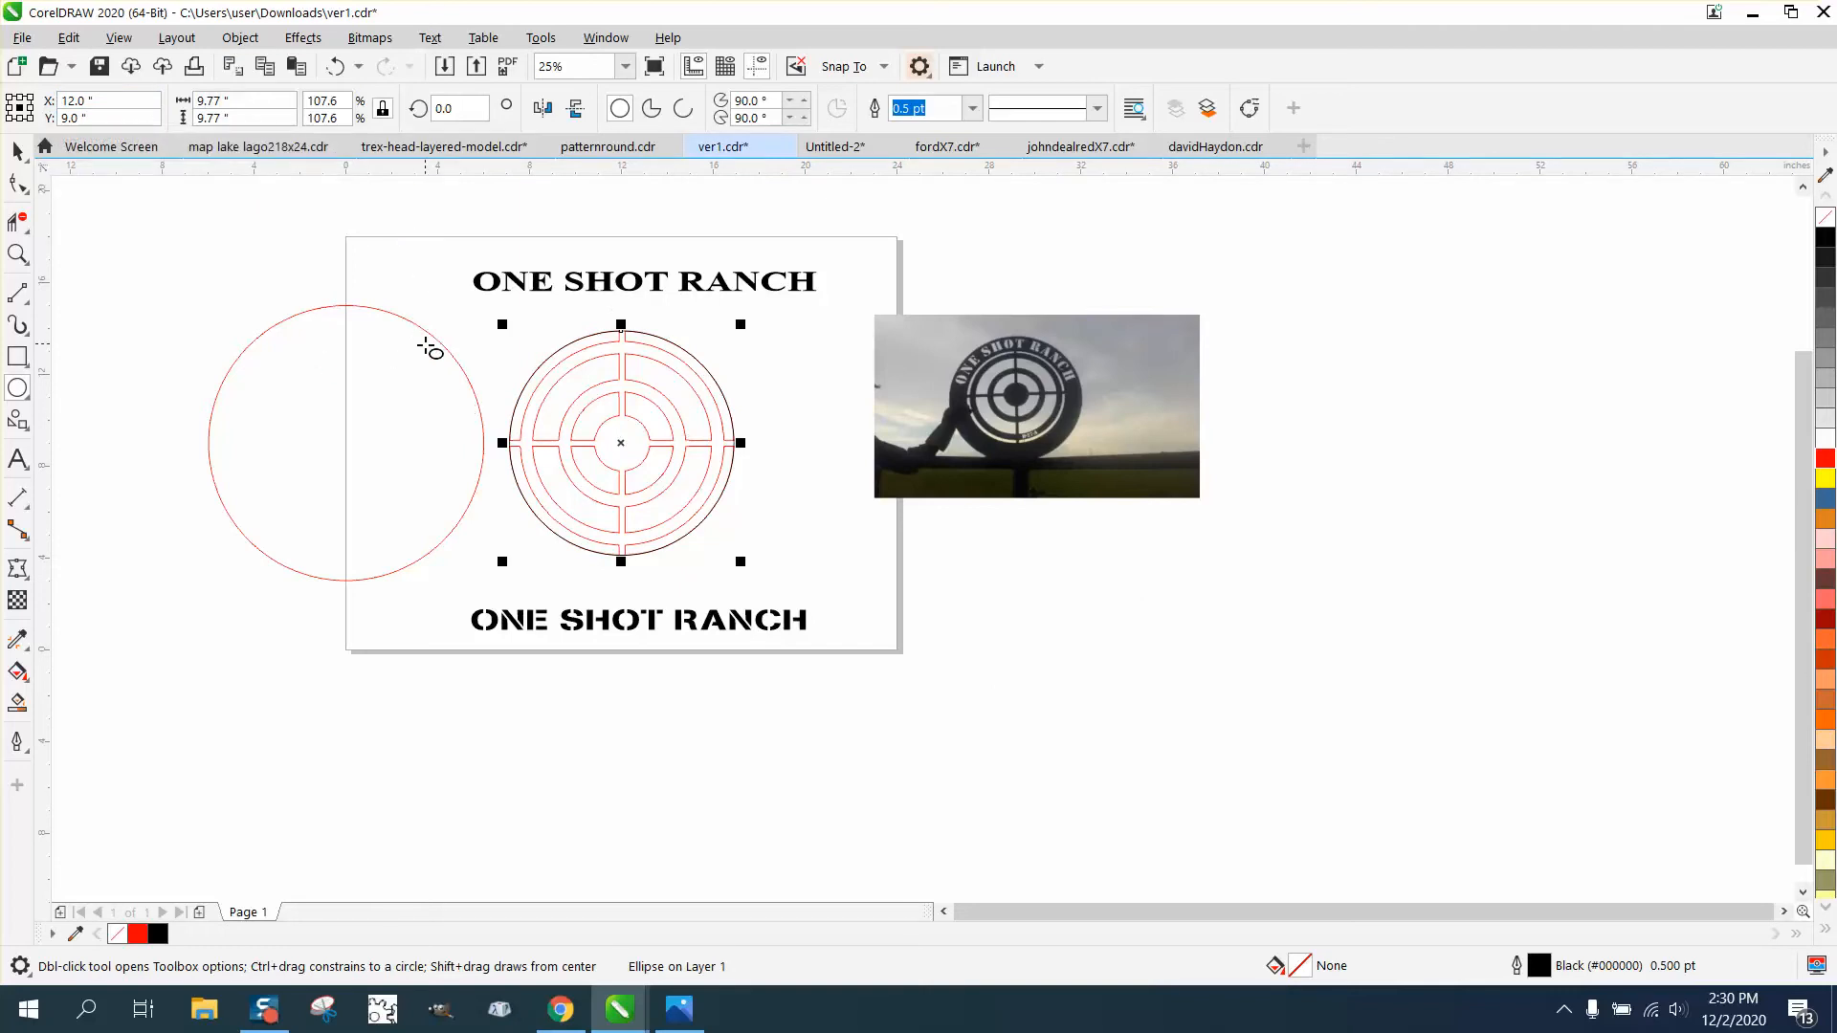
- Move the outer red circle and the new black circle each 12 inches to the left
left_click(17, 150)
left_click(372, 306)
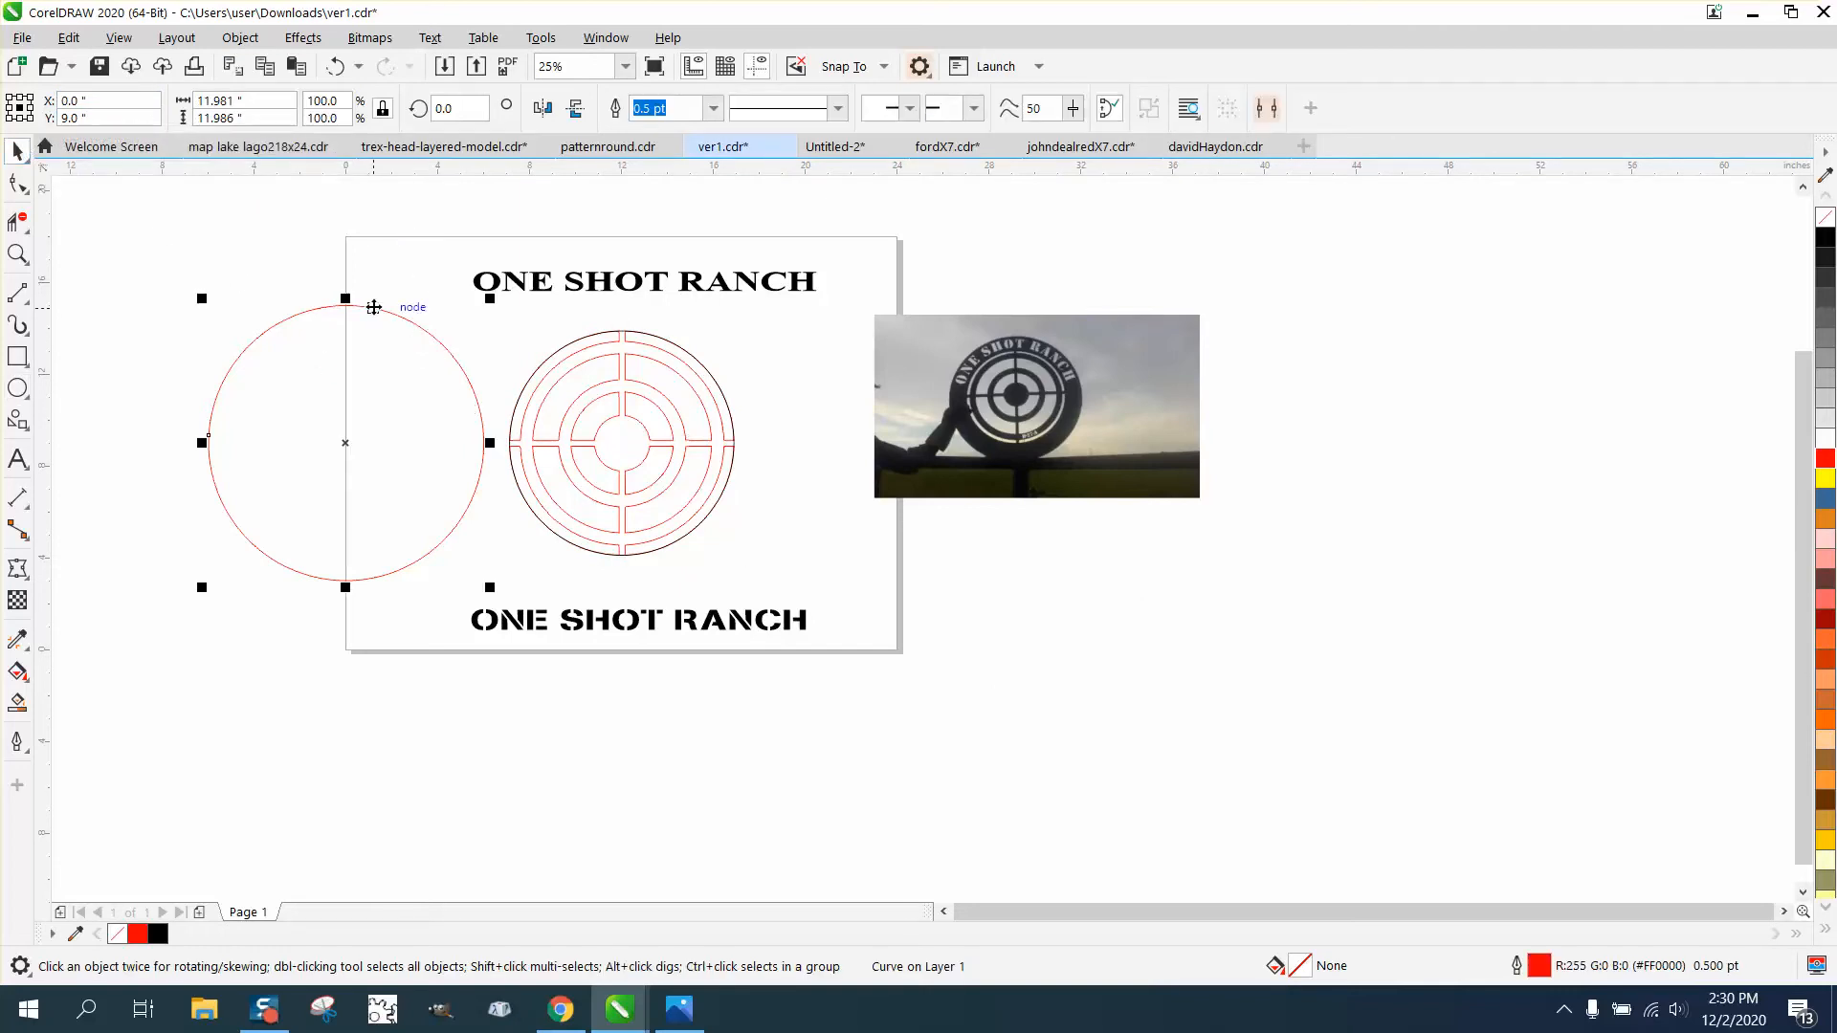
key("Left")
left_click(634, 331)
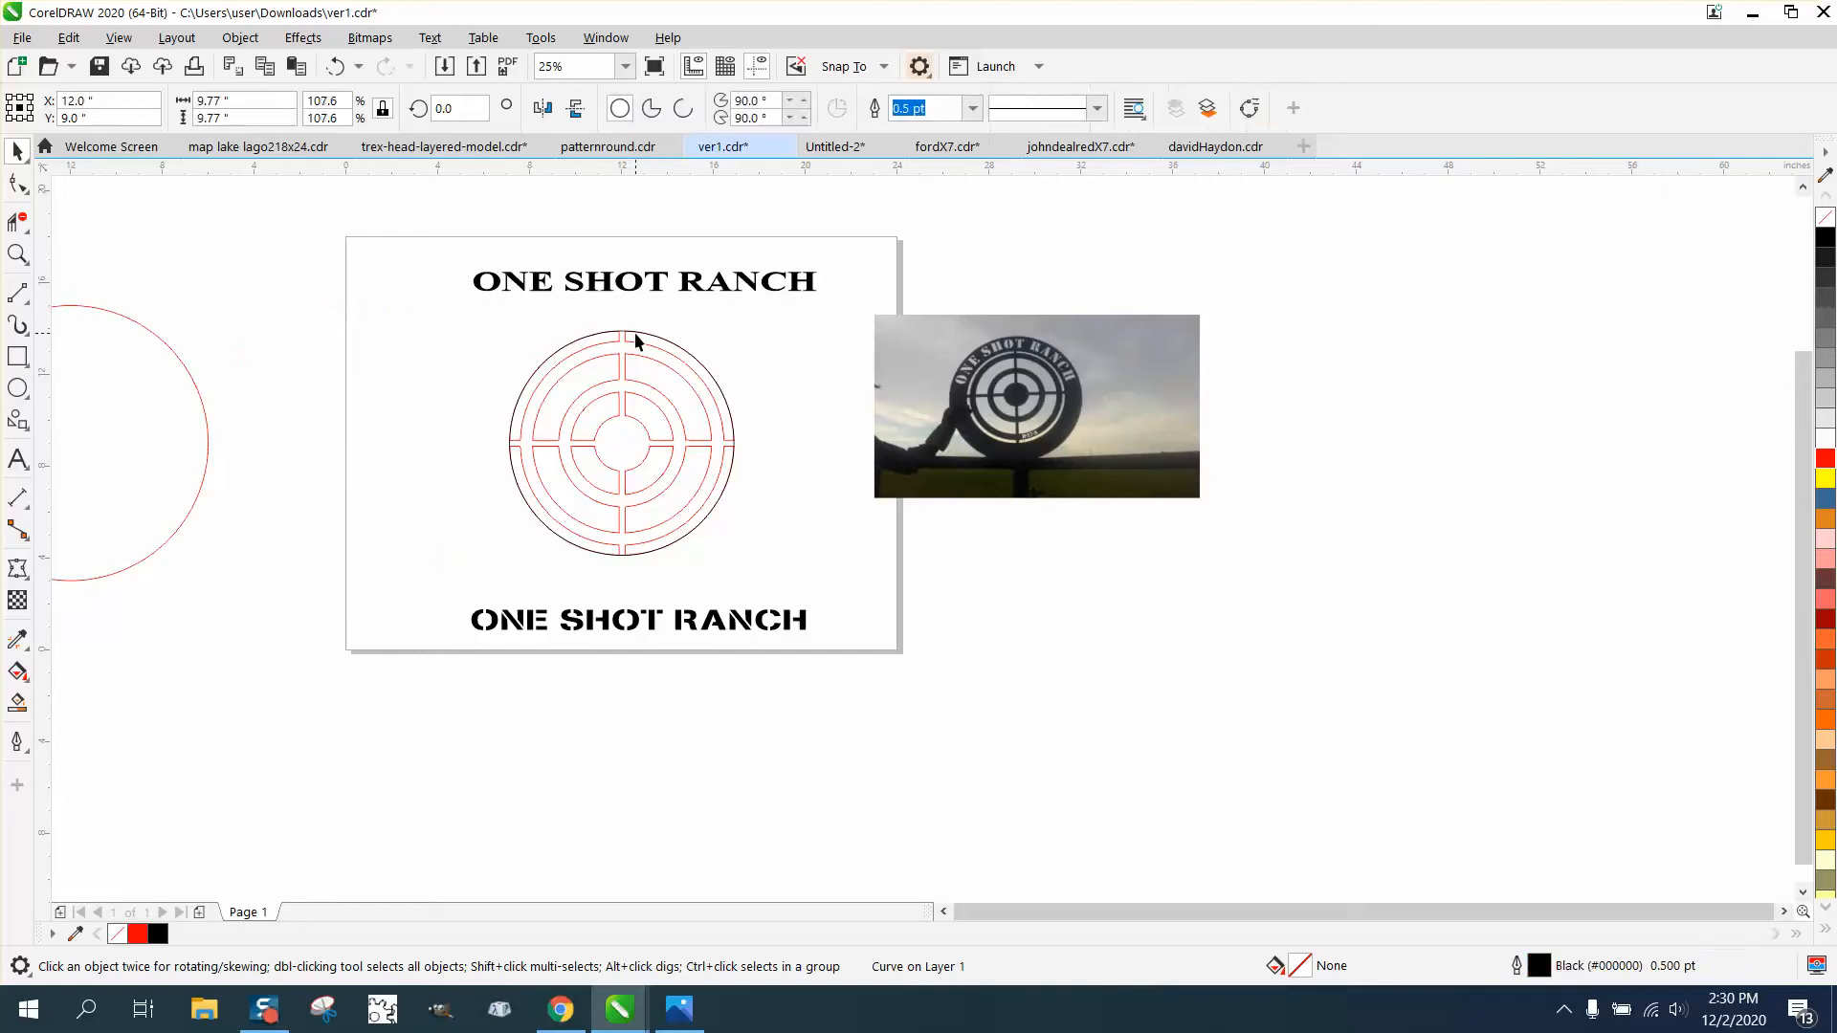
key("Left")
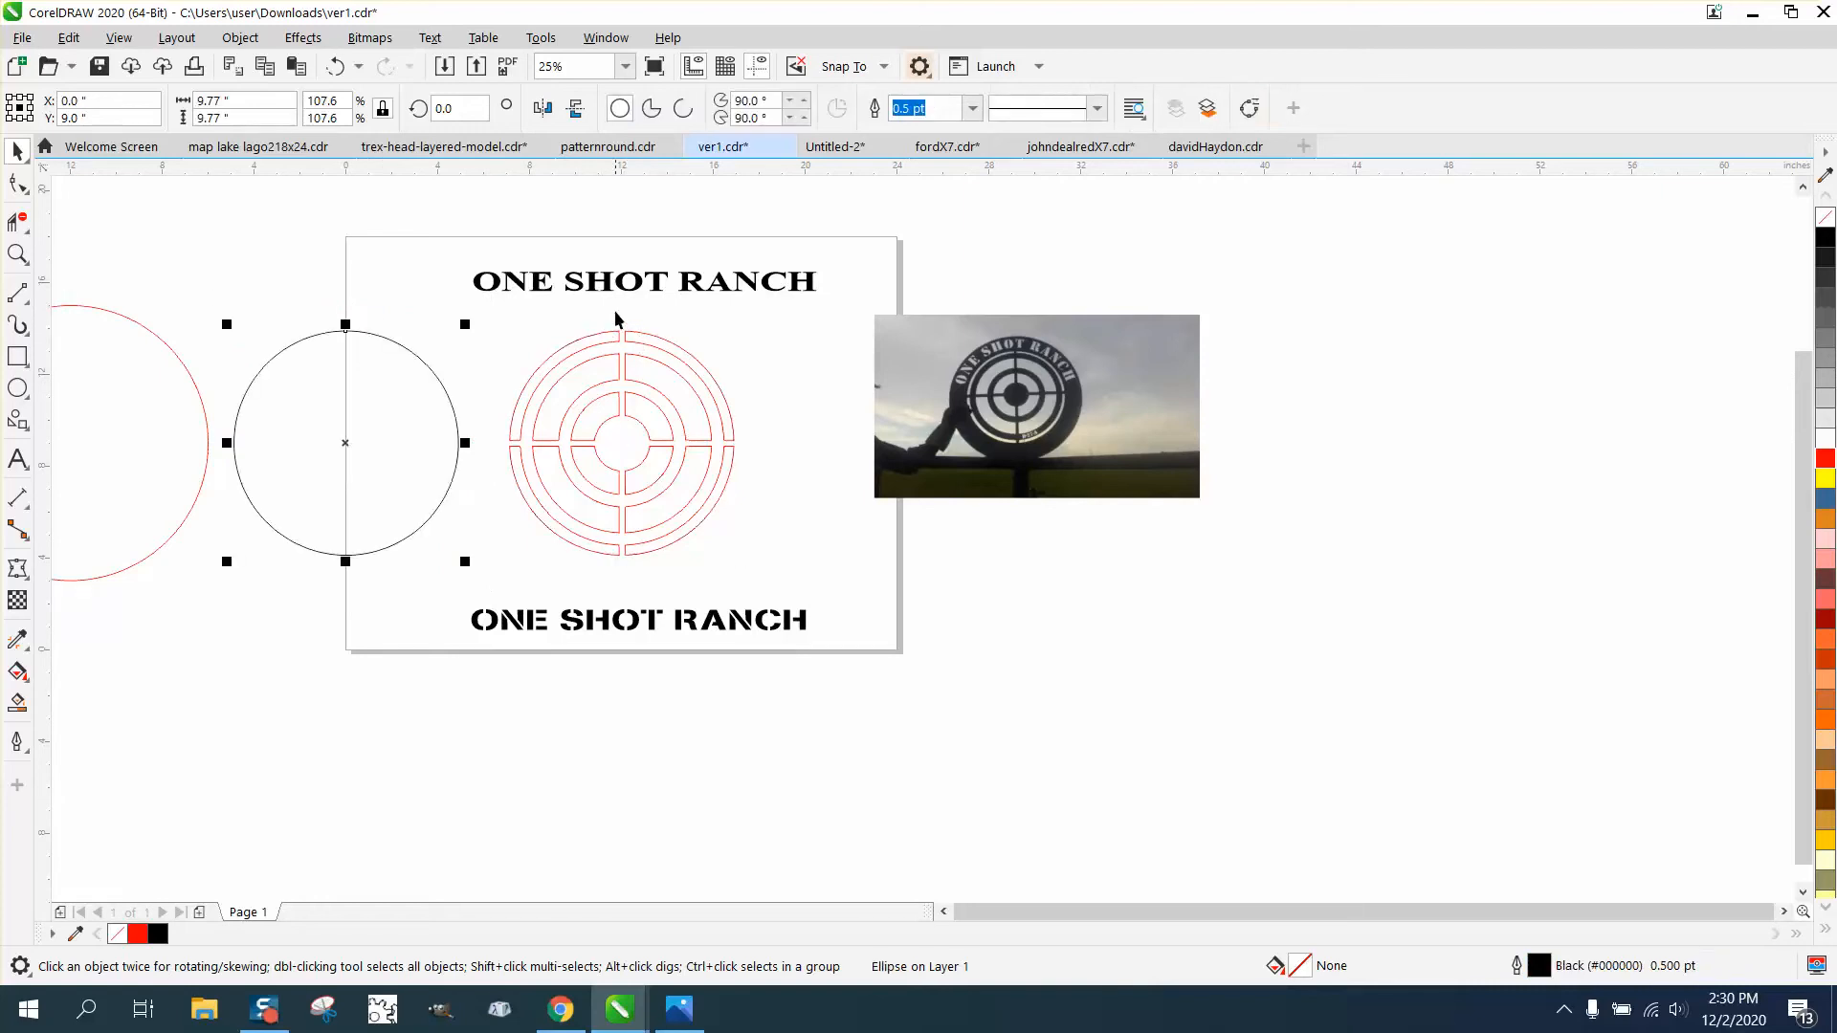
- Open the Outline Pen settings for the black circle
double_click(1537, 966)
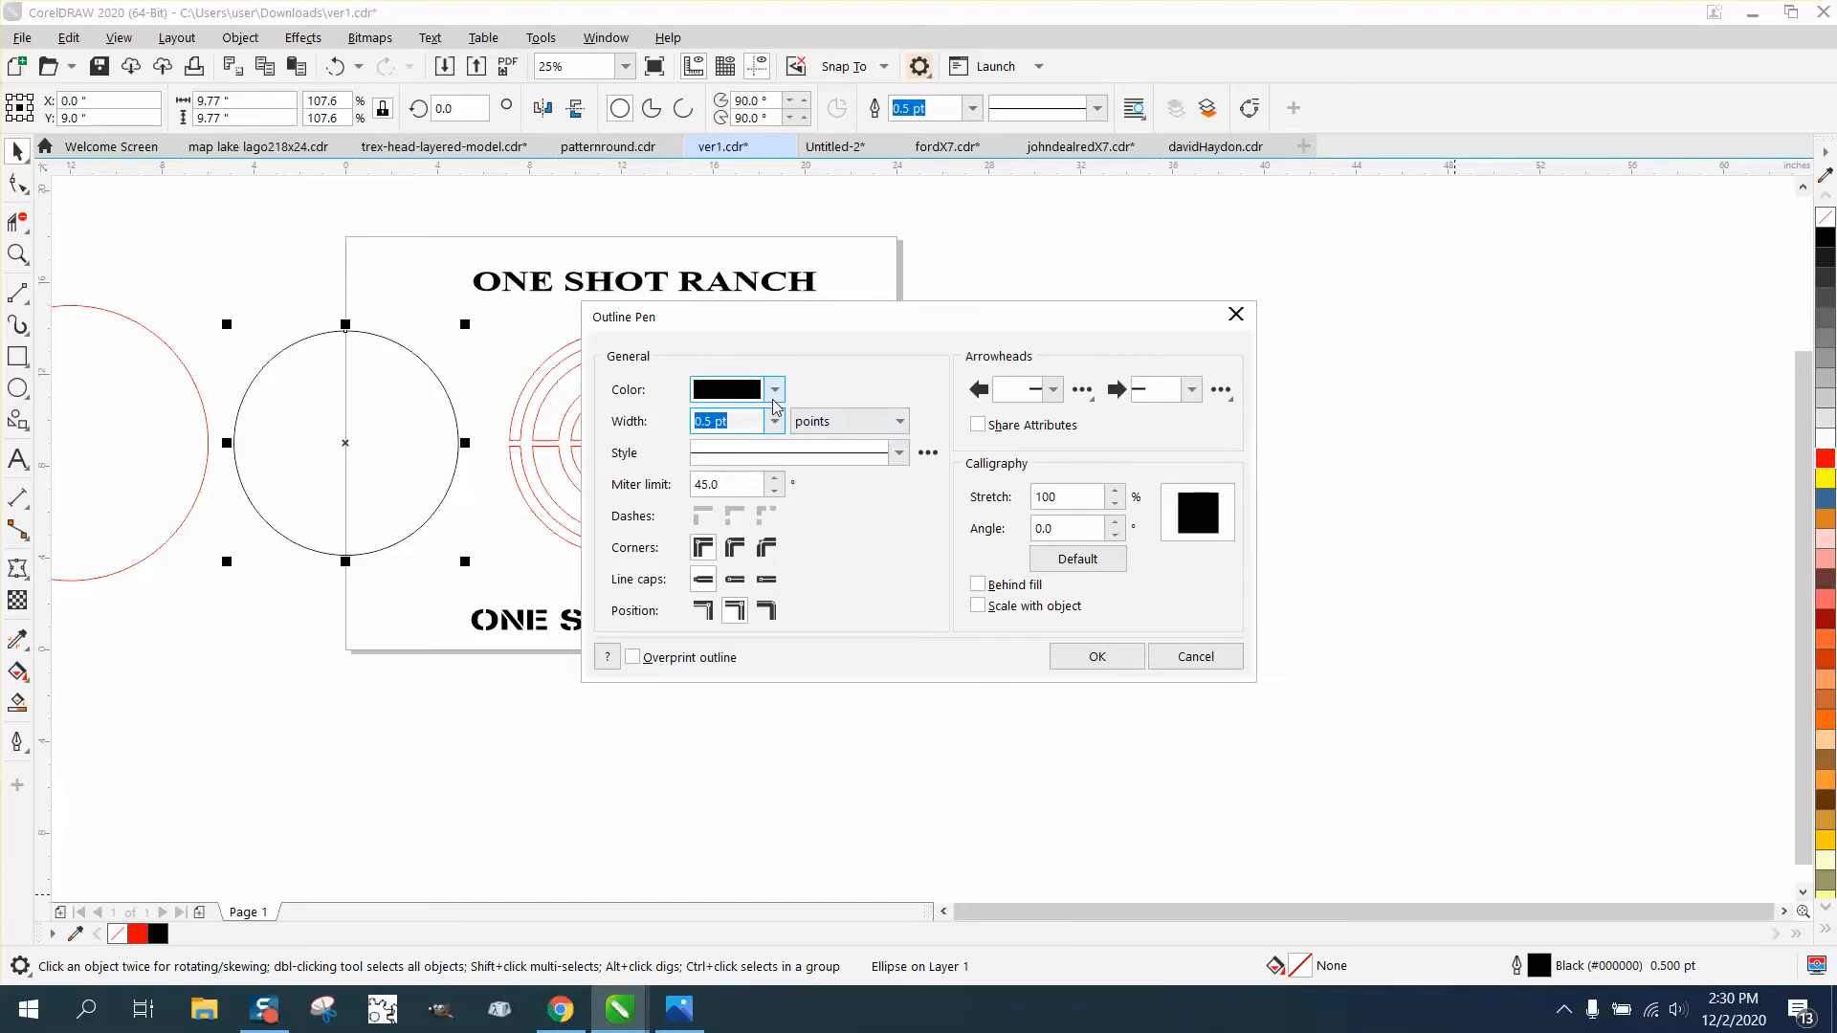
left_click(773, 390)
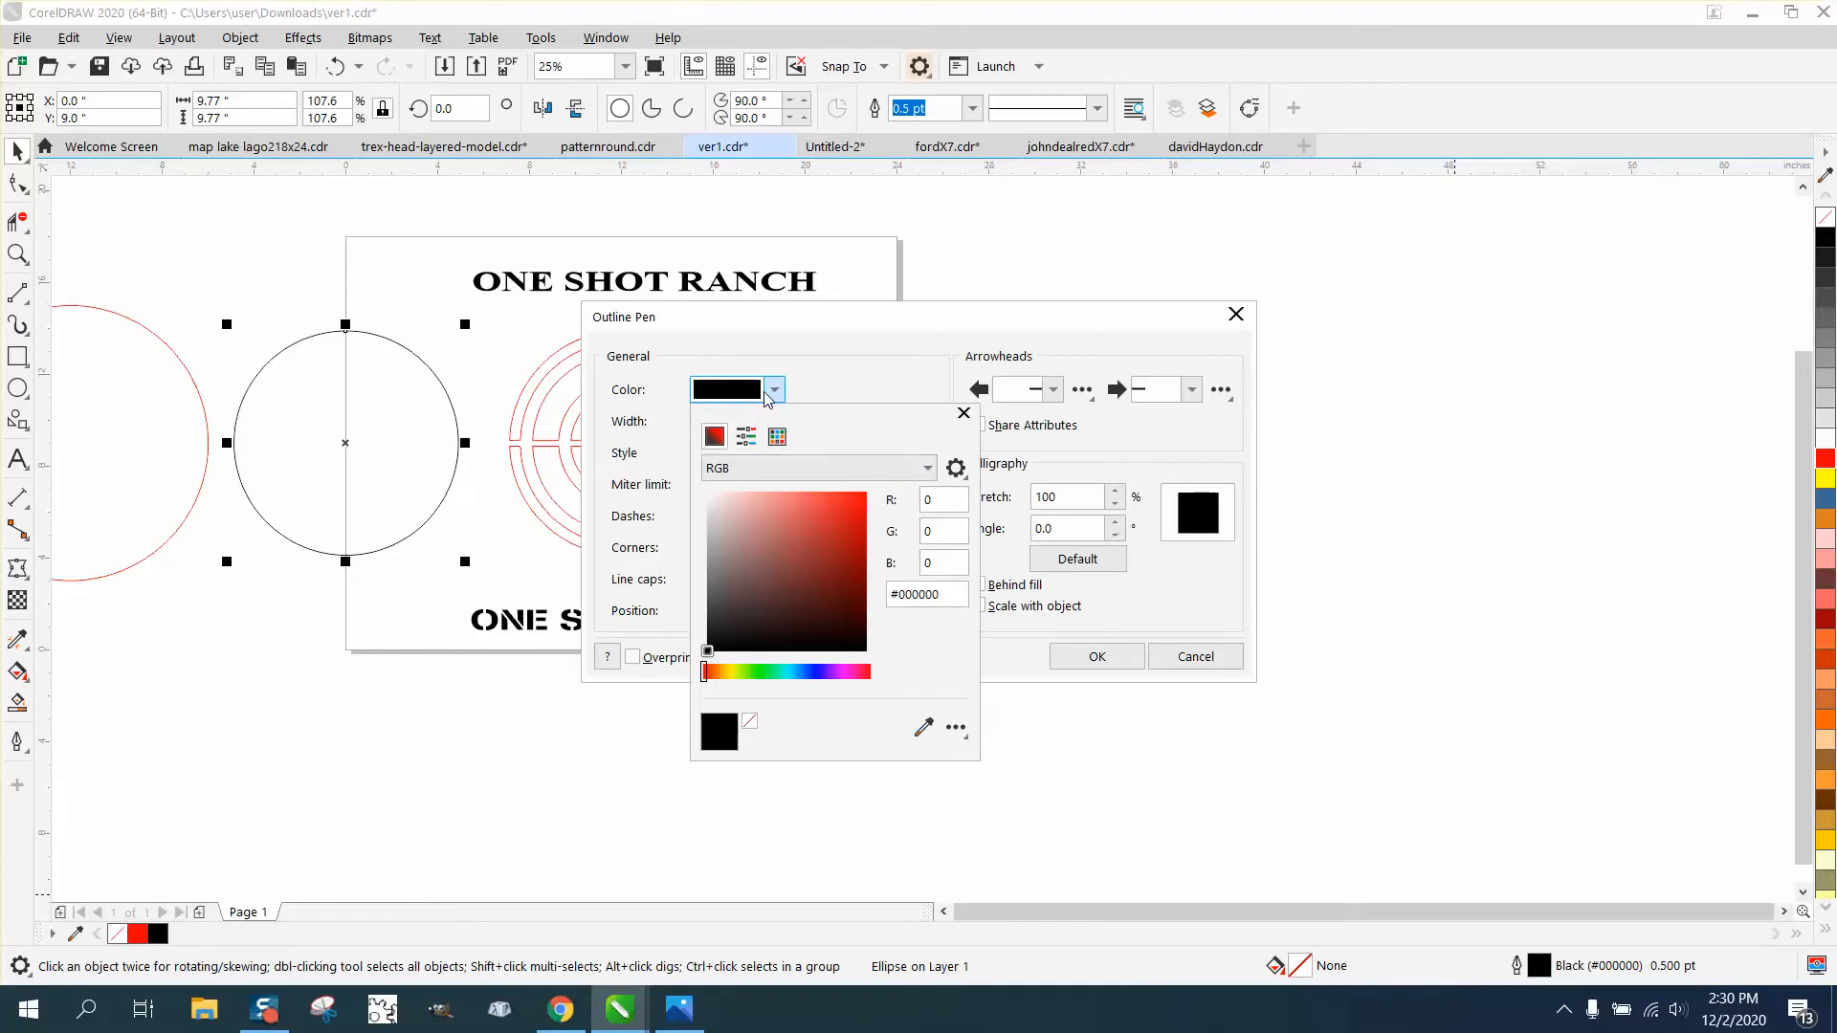
left_click(924, 468)
left_click(966, 435)
left_click(928, 471)
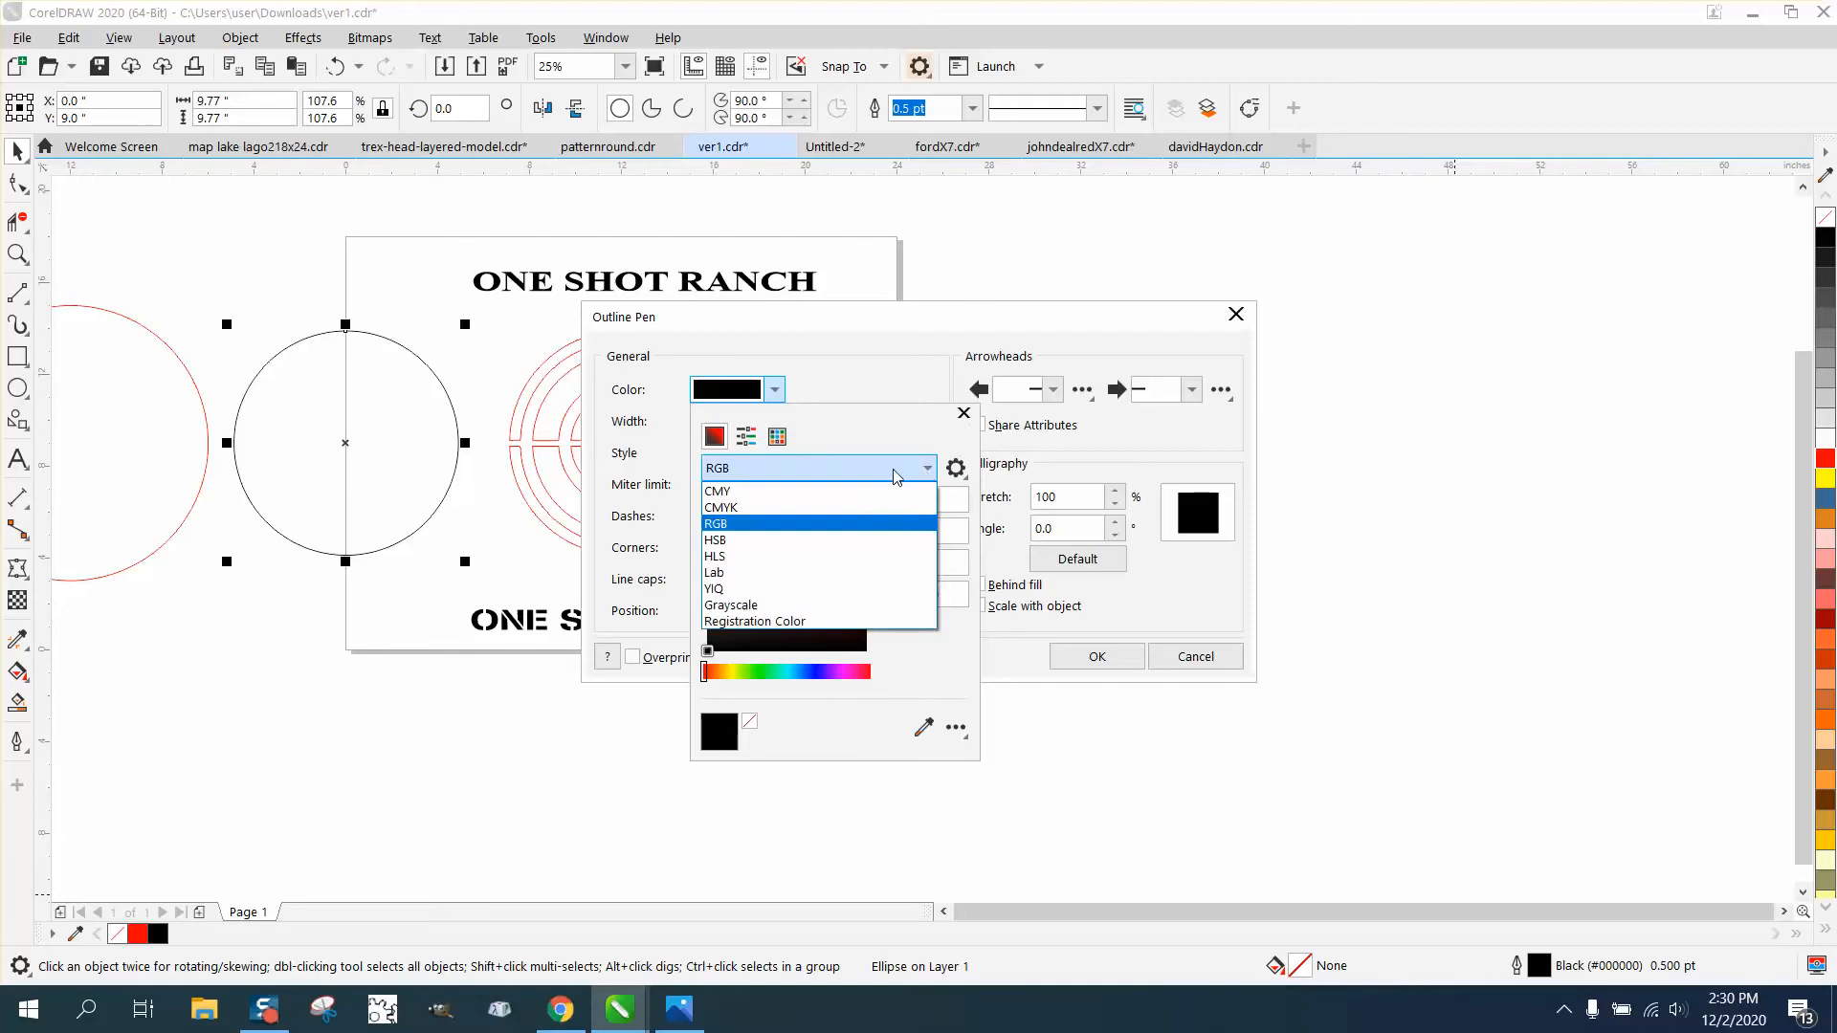
left_click(942, 436)
left_click(963, 413)
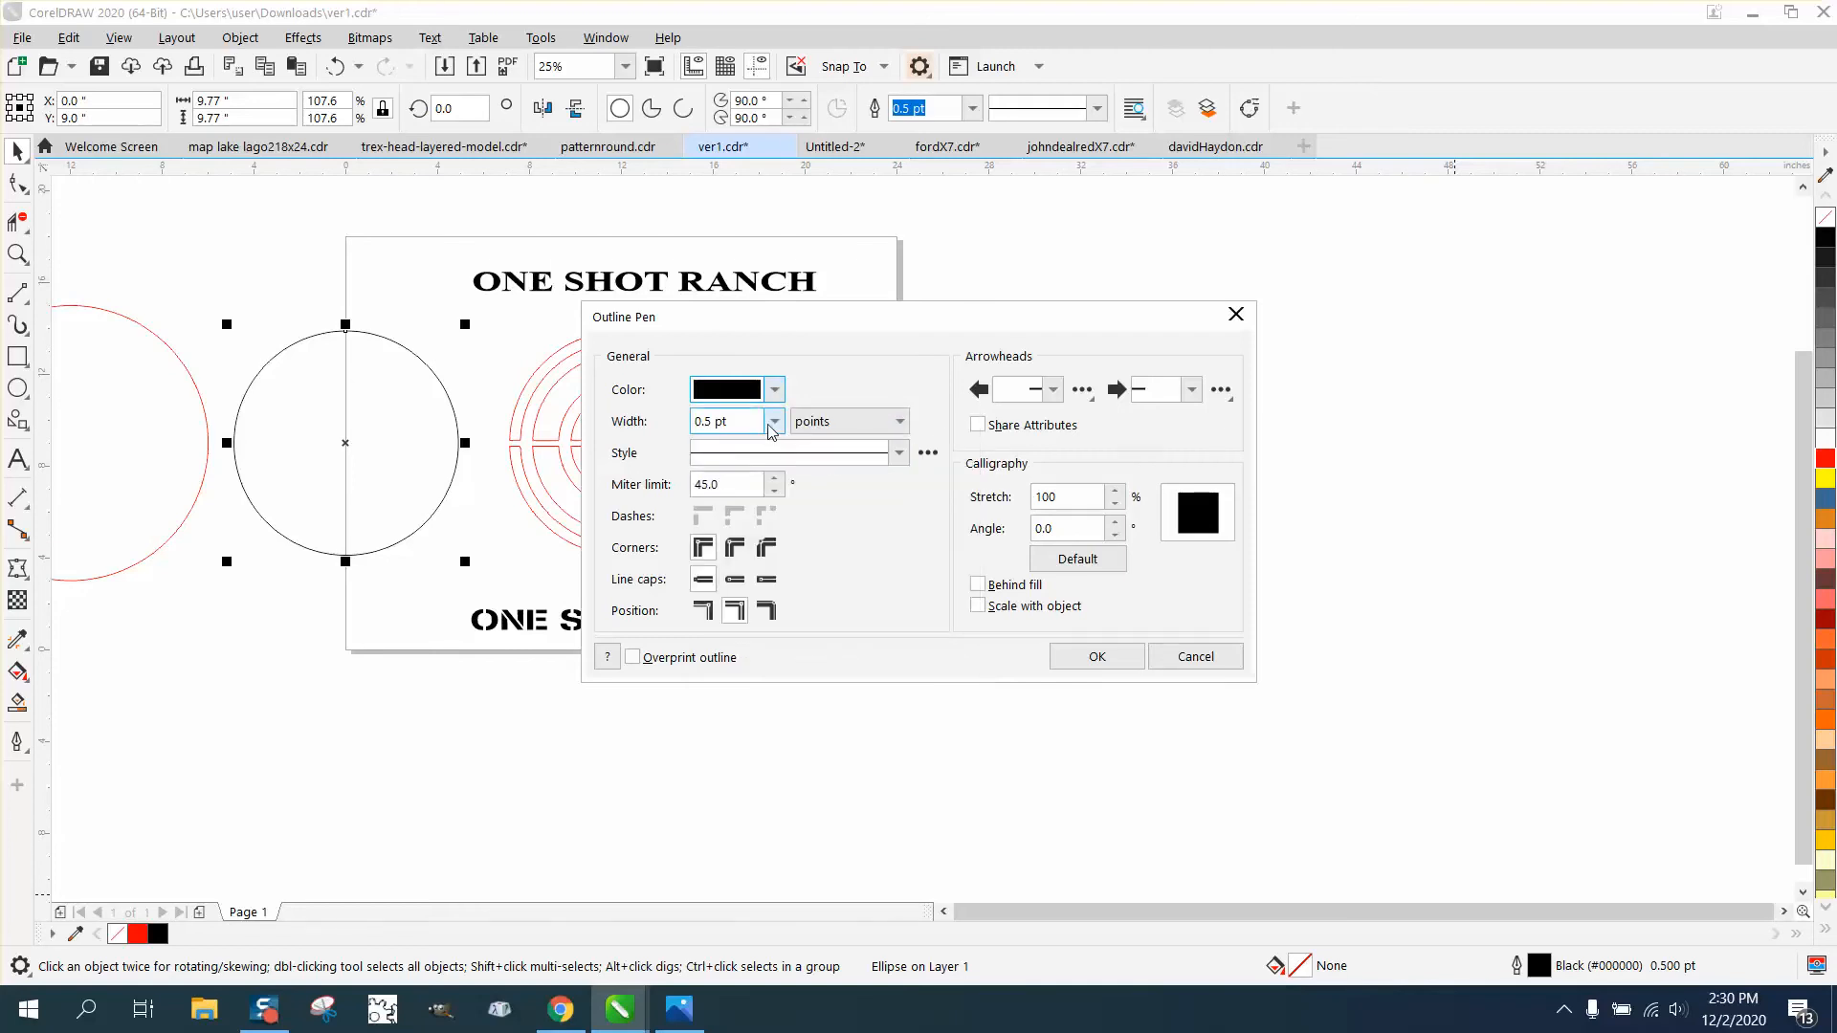
- Set the black circle's outline width to Hairline and apply the outline settings
left_click(775, 422)
left_click(727, 464)
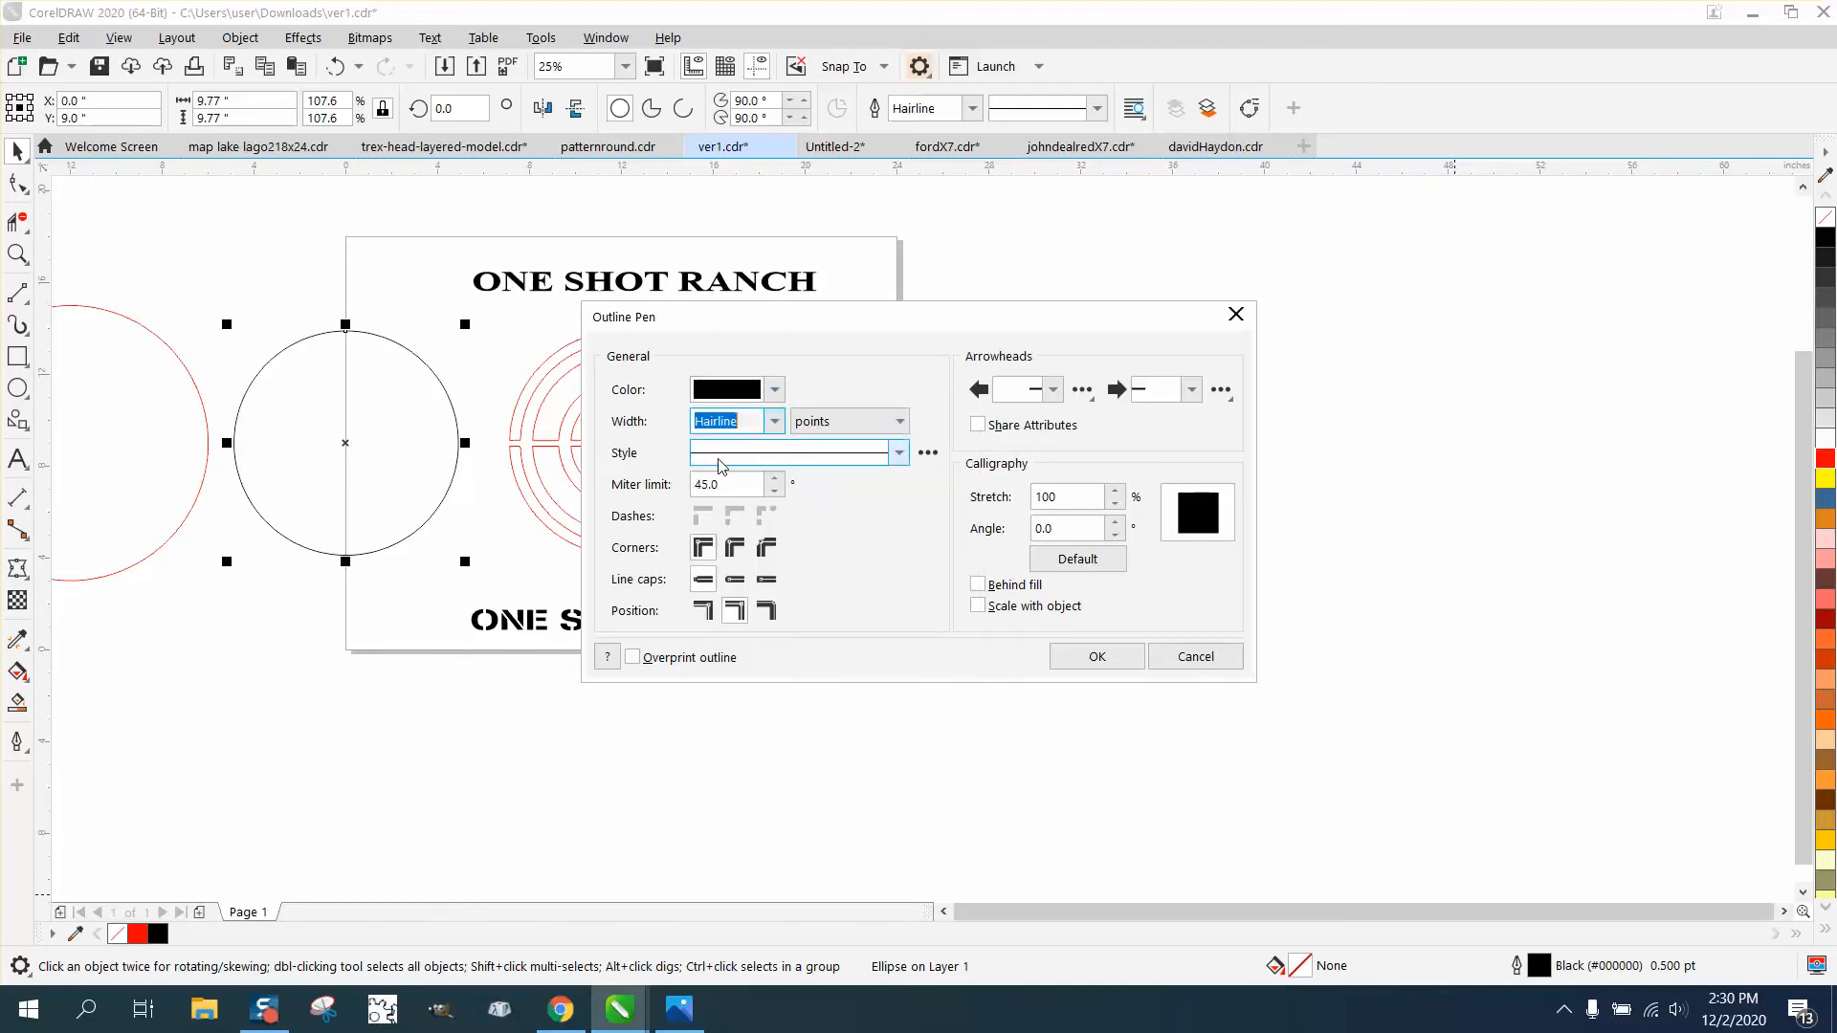
left_click(1091, 656)
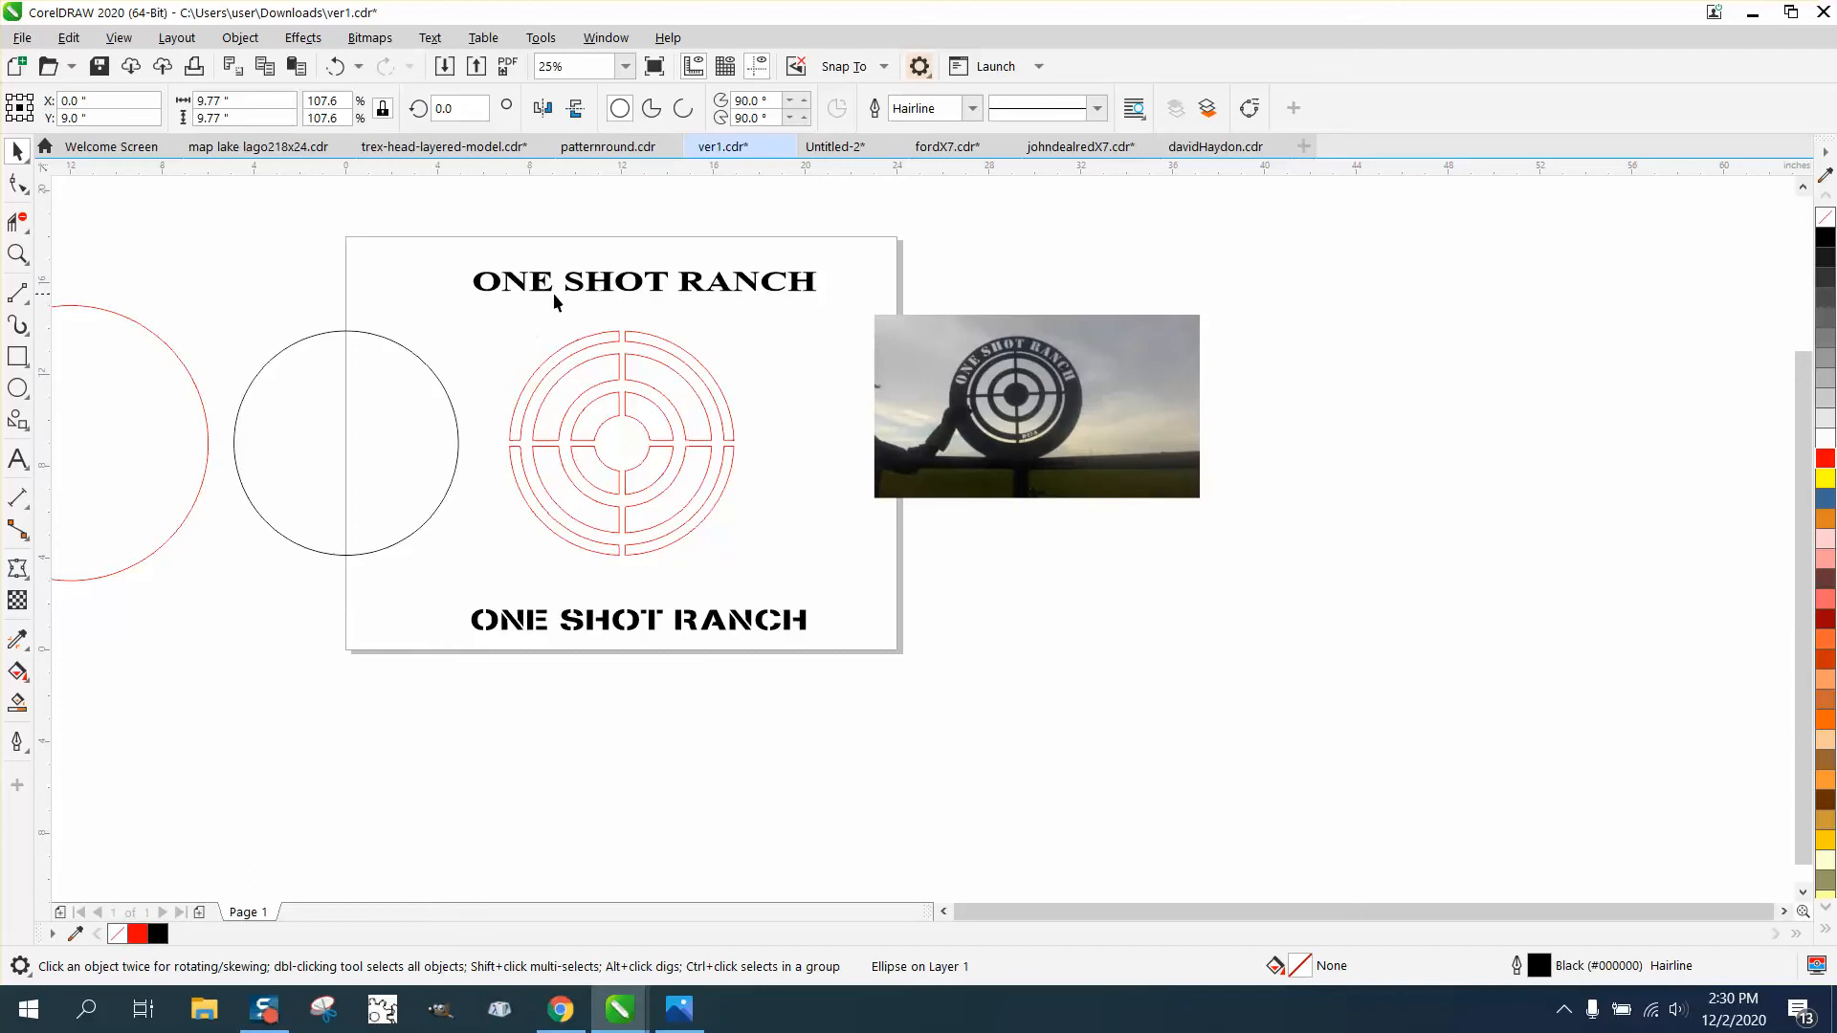
- Try fitting the Times New Roman ONE SHOT RANCH text to the top of the black circle, and undo the fit
left_click_drag(555, 292, 319, 316)
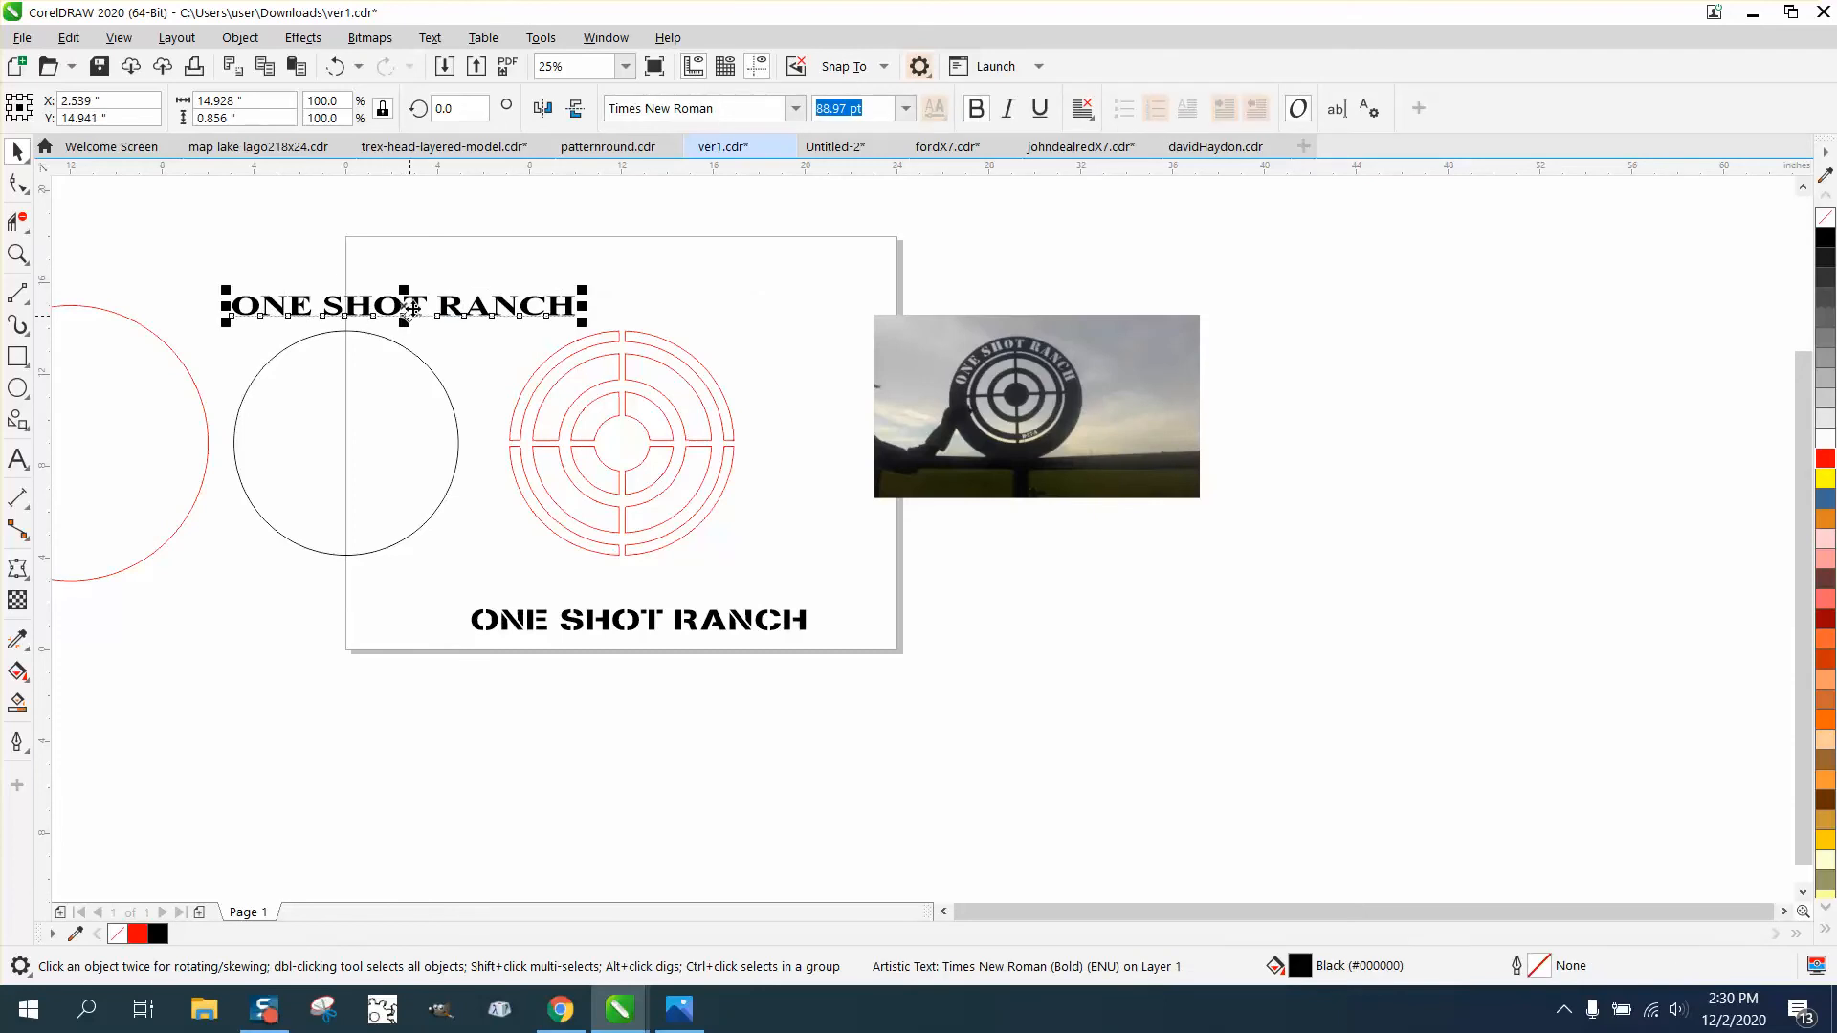
left_click(432, 38)
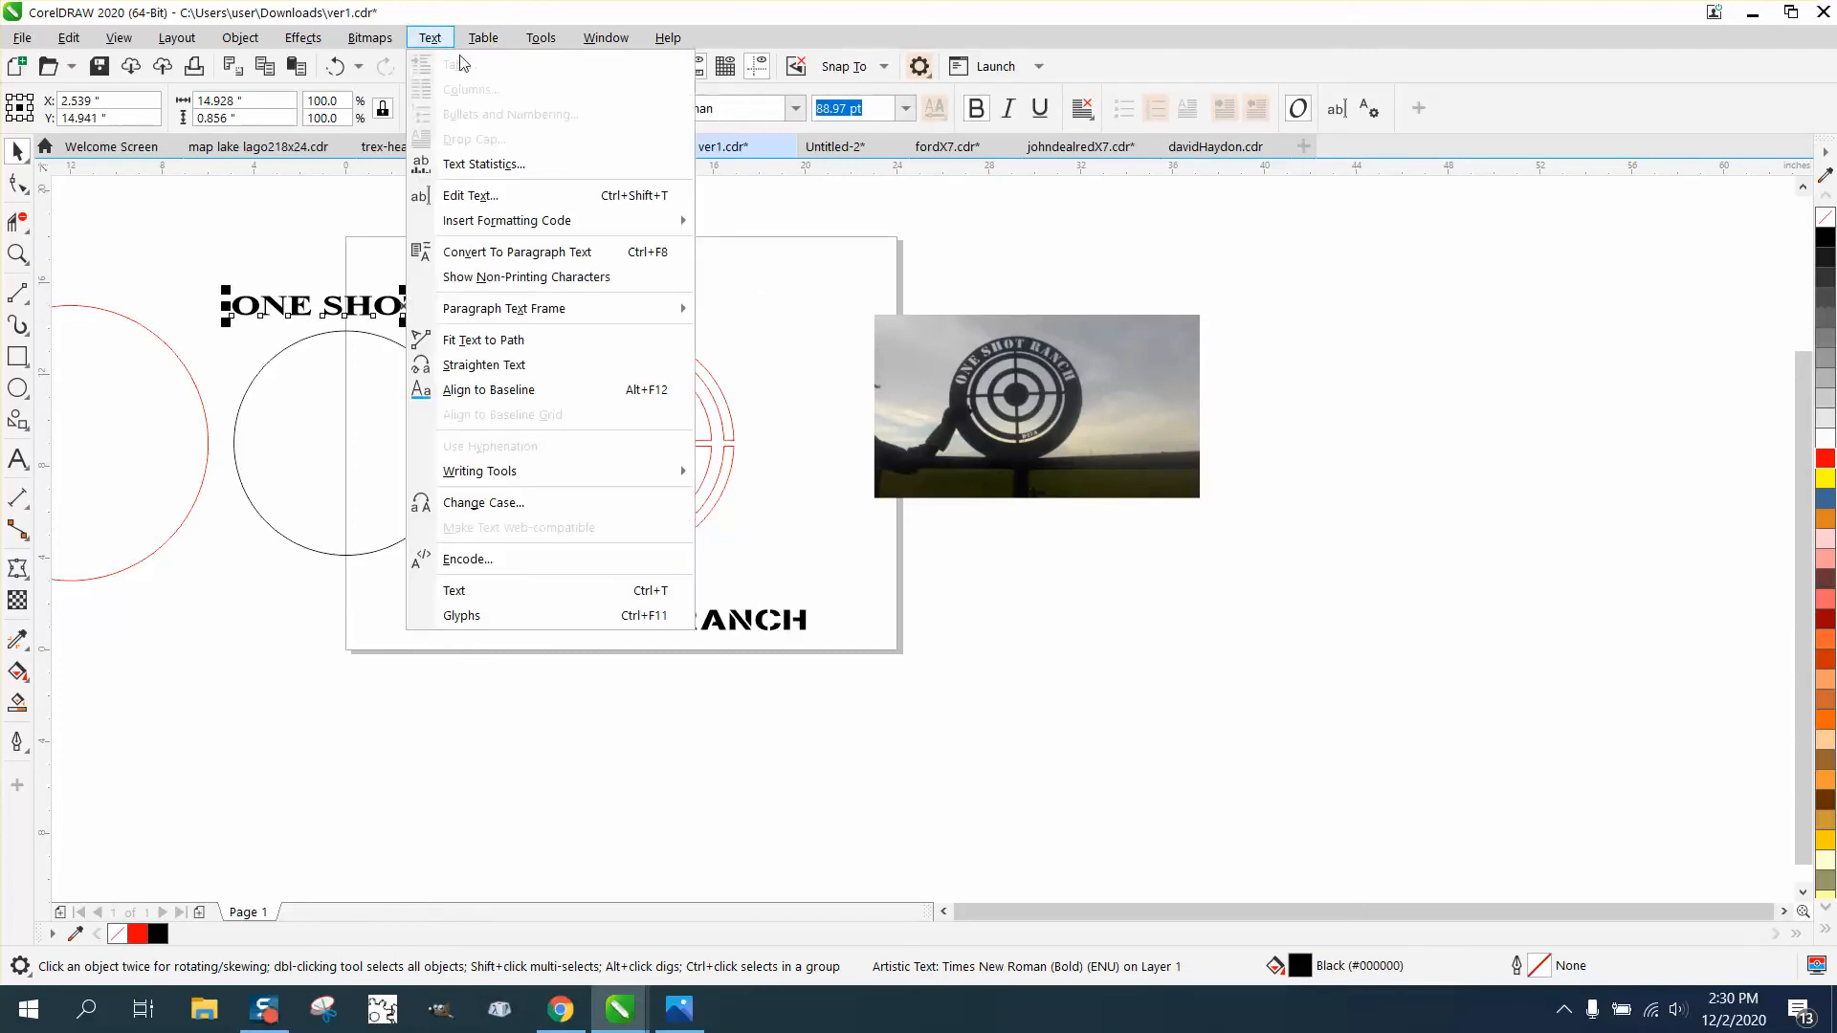
left_click(486, 341)
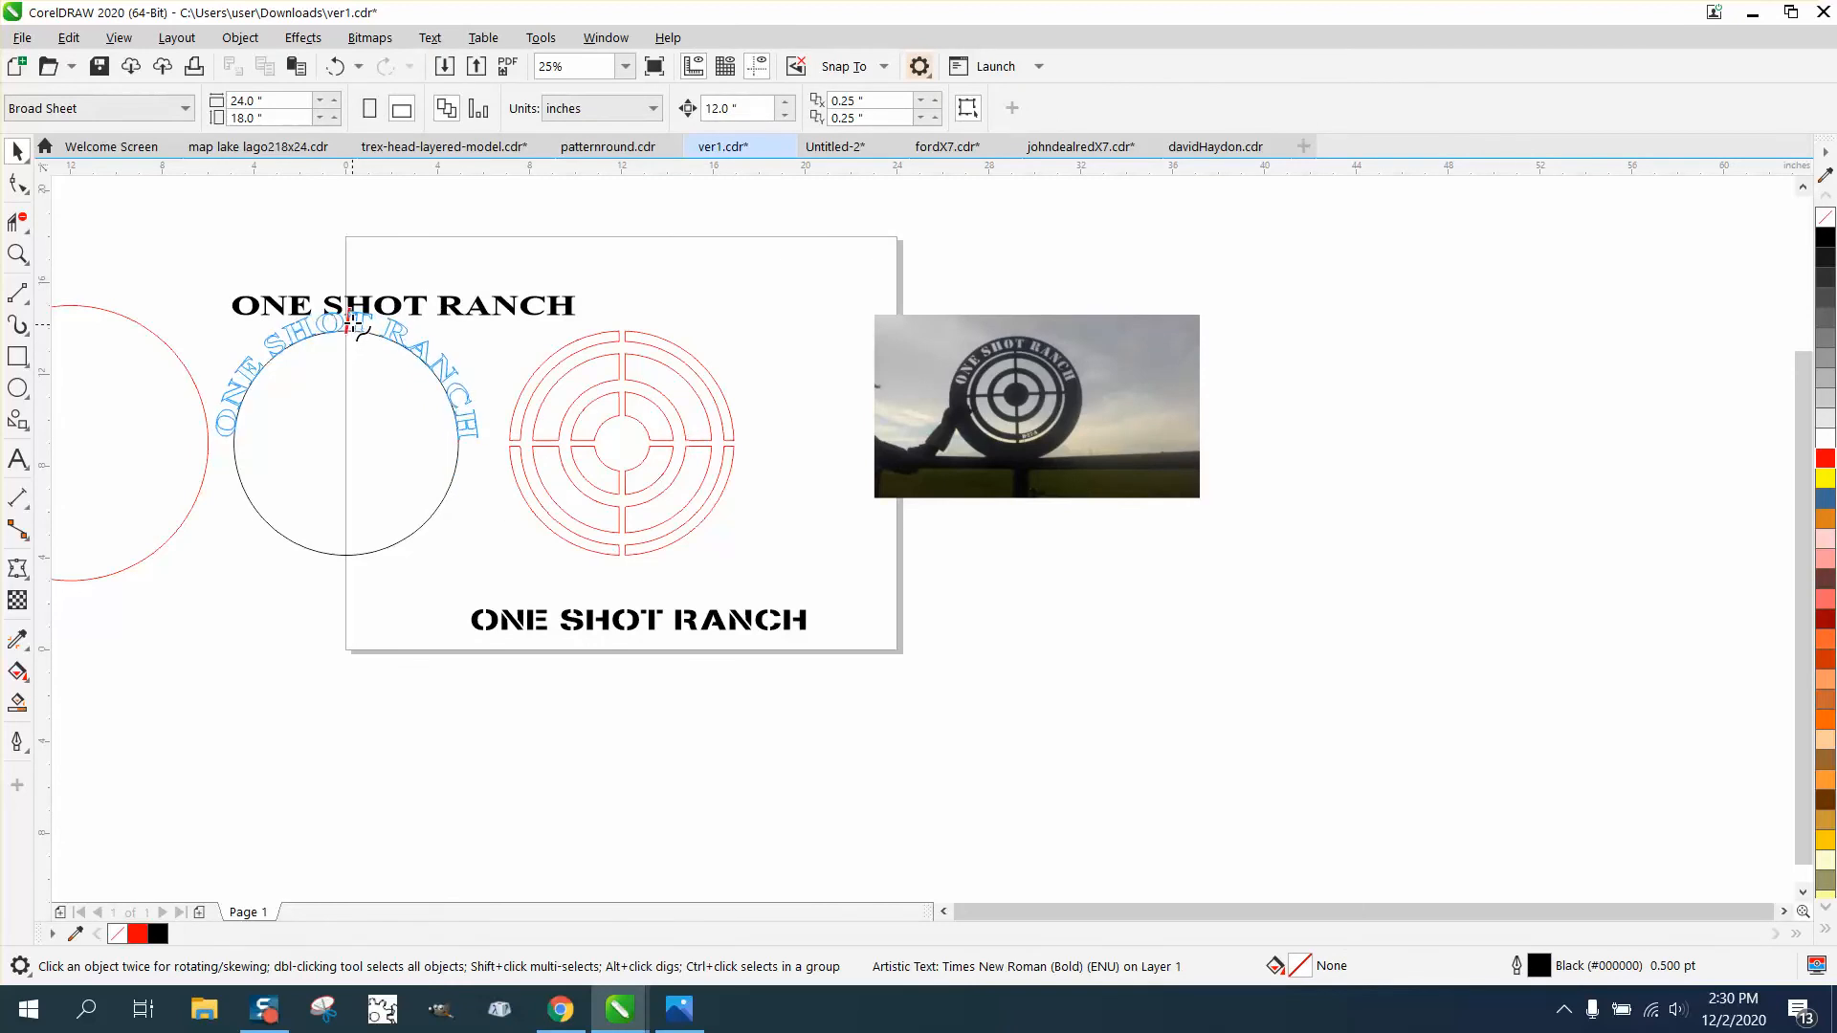
left_click(351, 326)
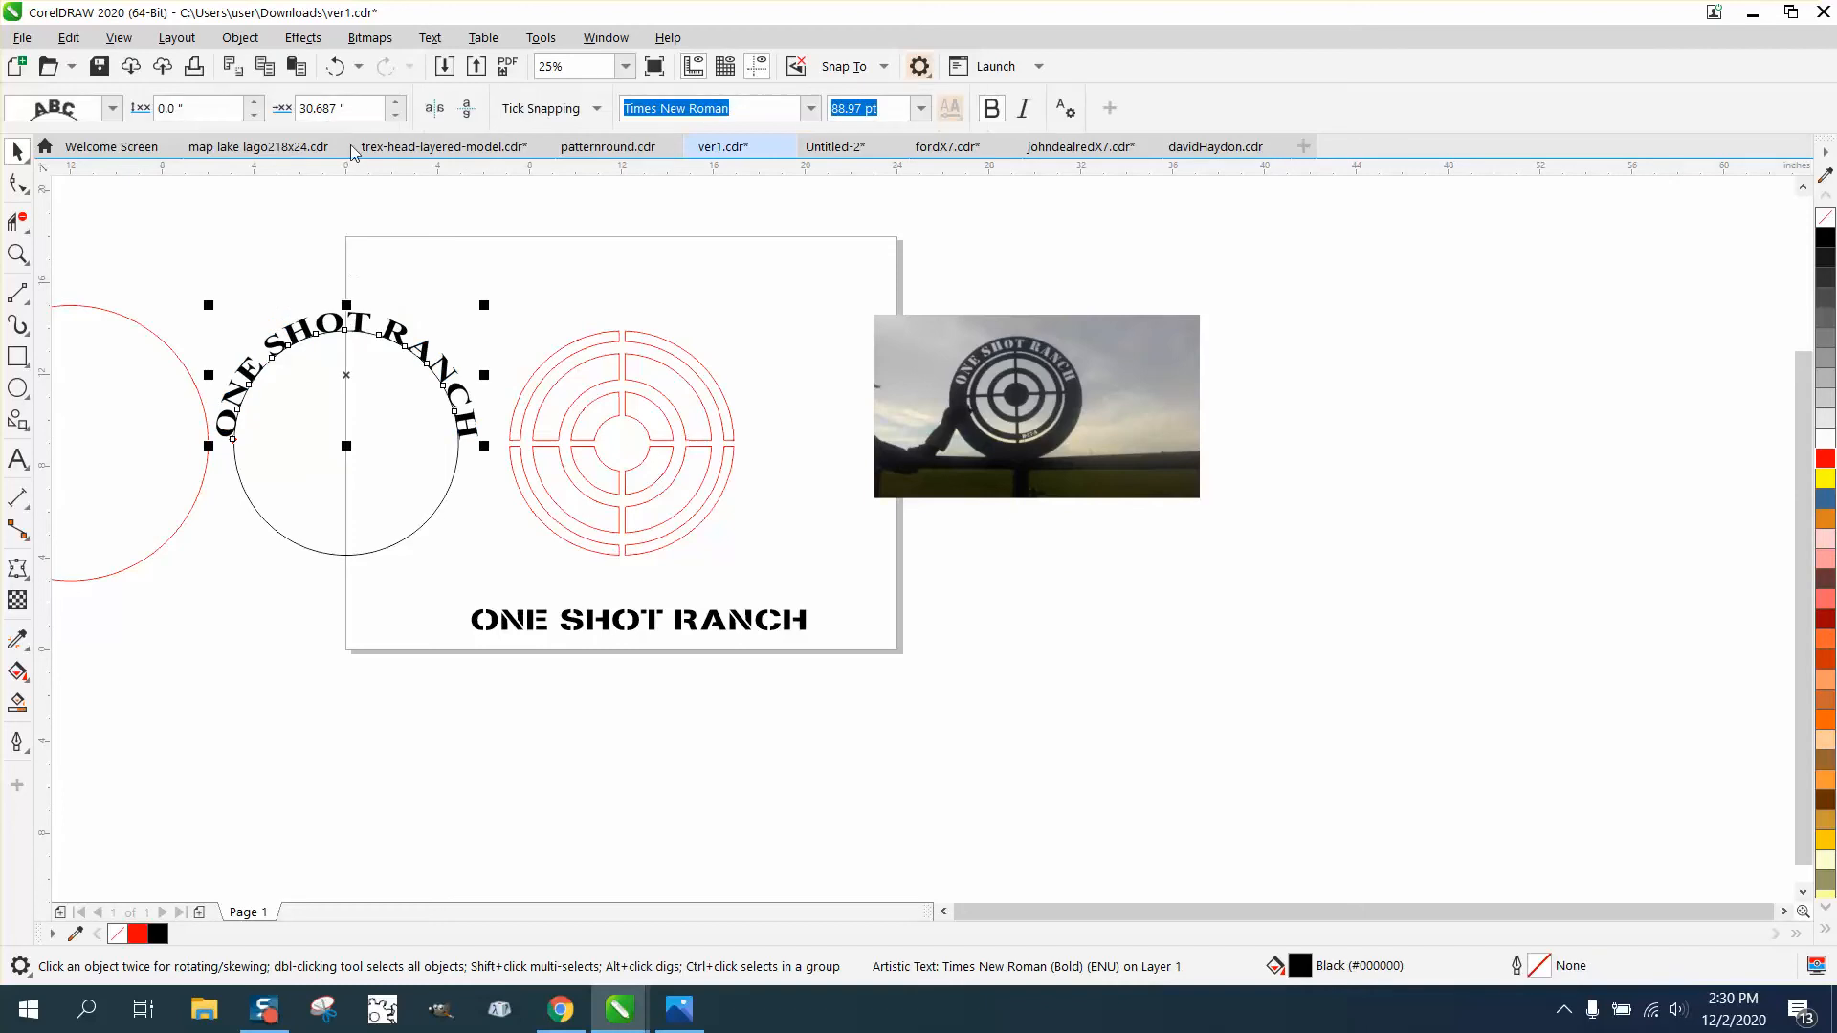
left_click(335, 66)
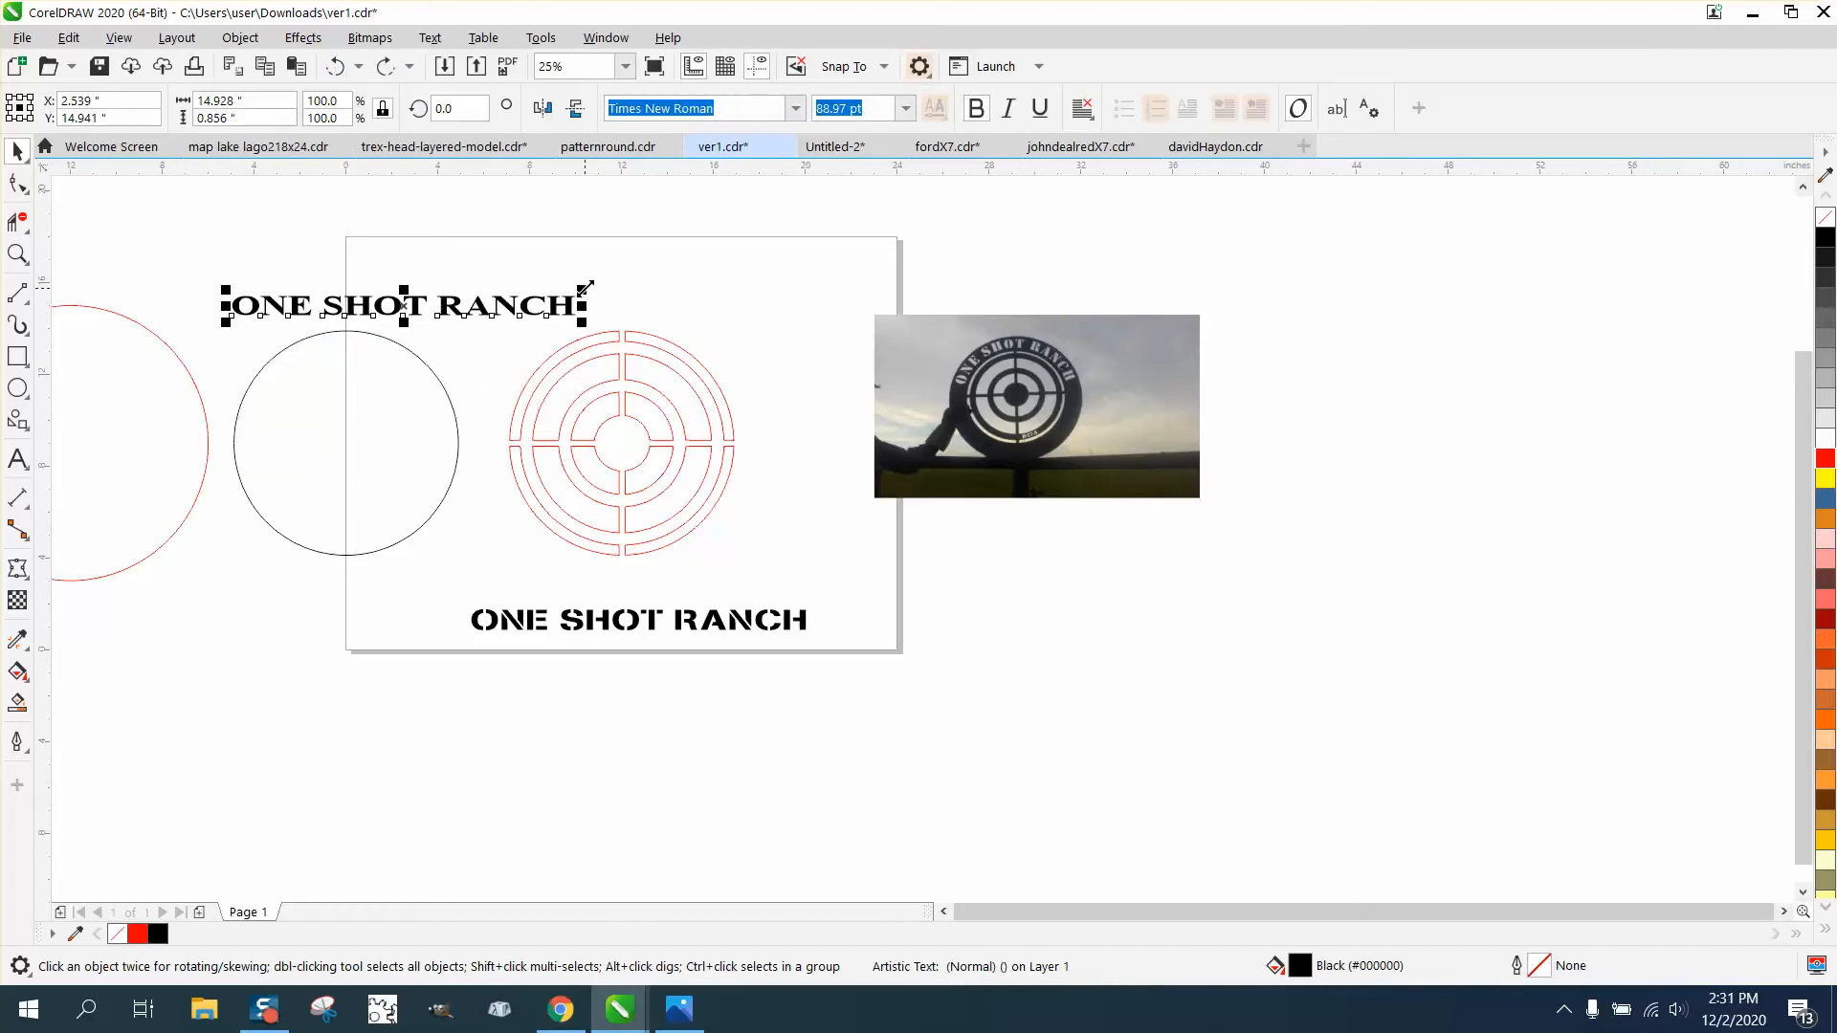
- Scale the Times New Roman ONE SHOT RANCH text down to about 80 pt and fit it centered over the top of the black circle
left_click_drag(586, 287, 551, 288)
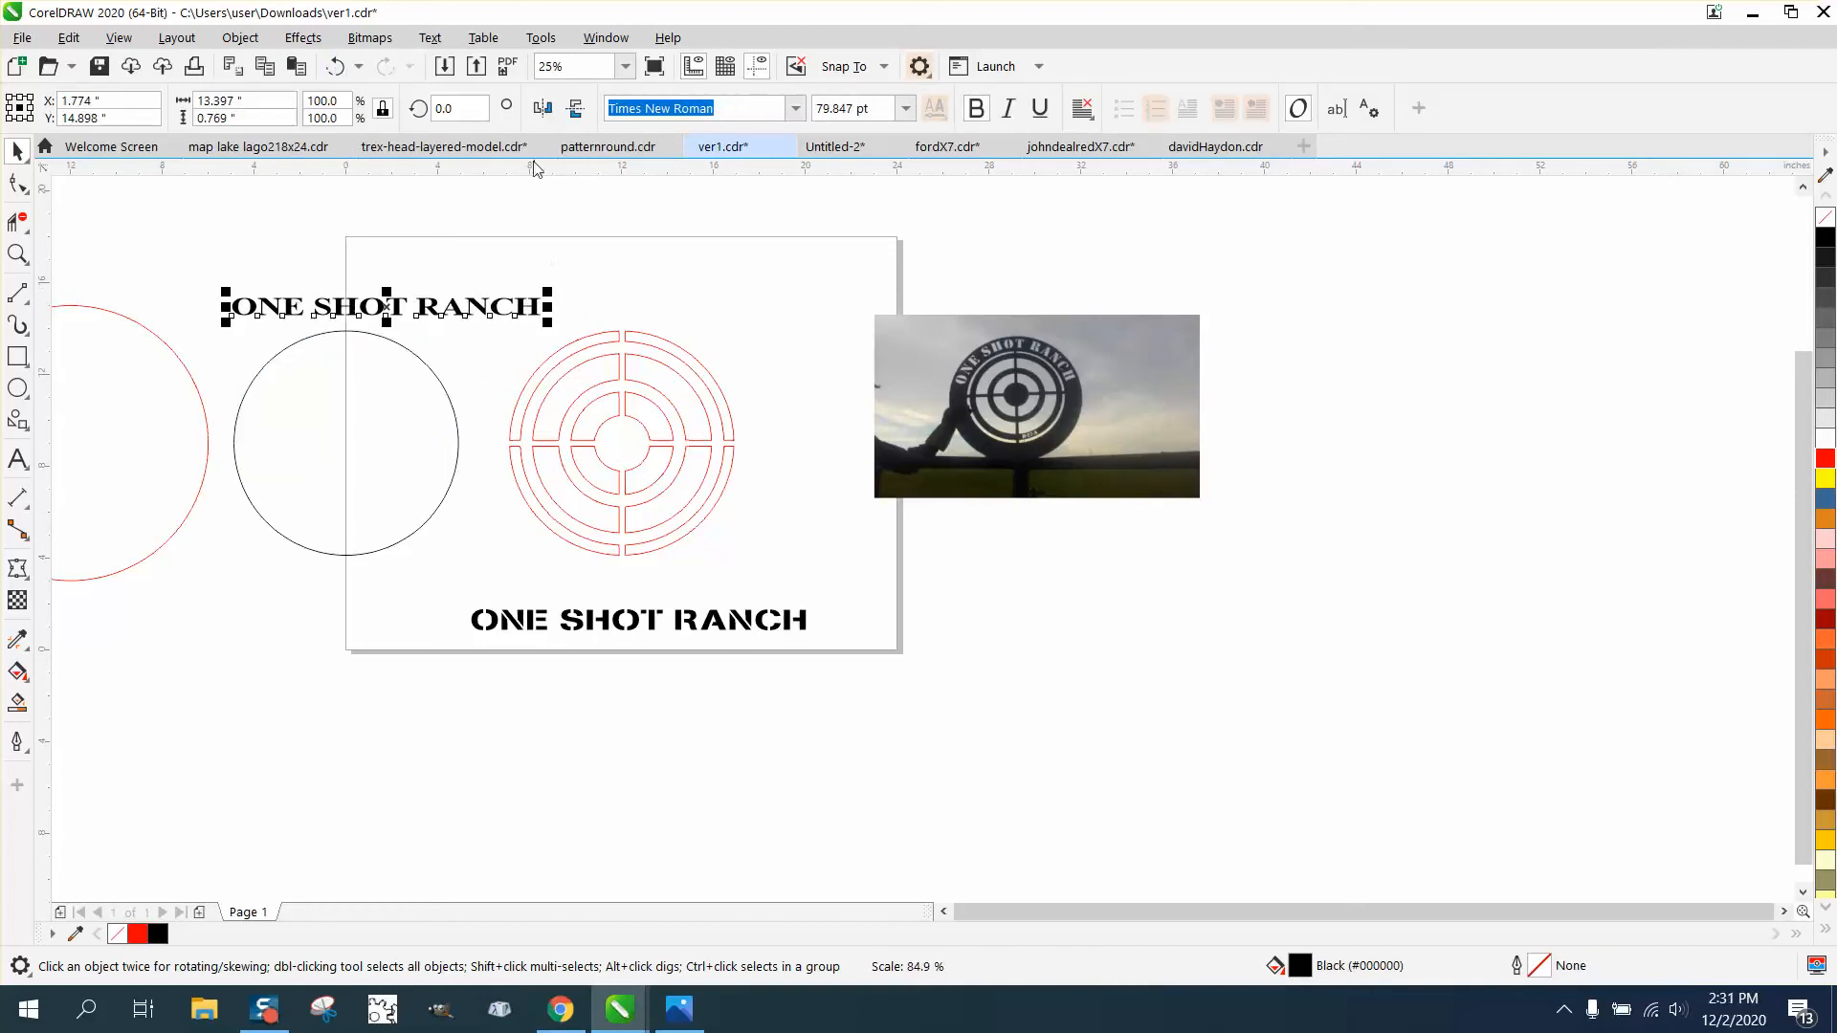
left_click(429, 38)
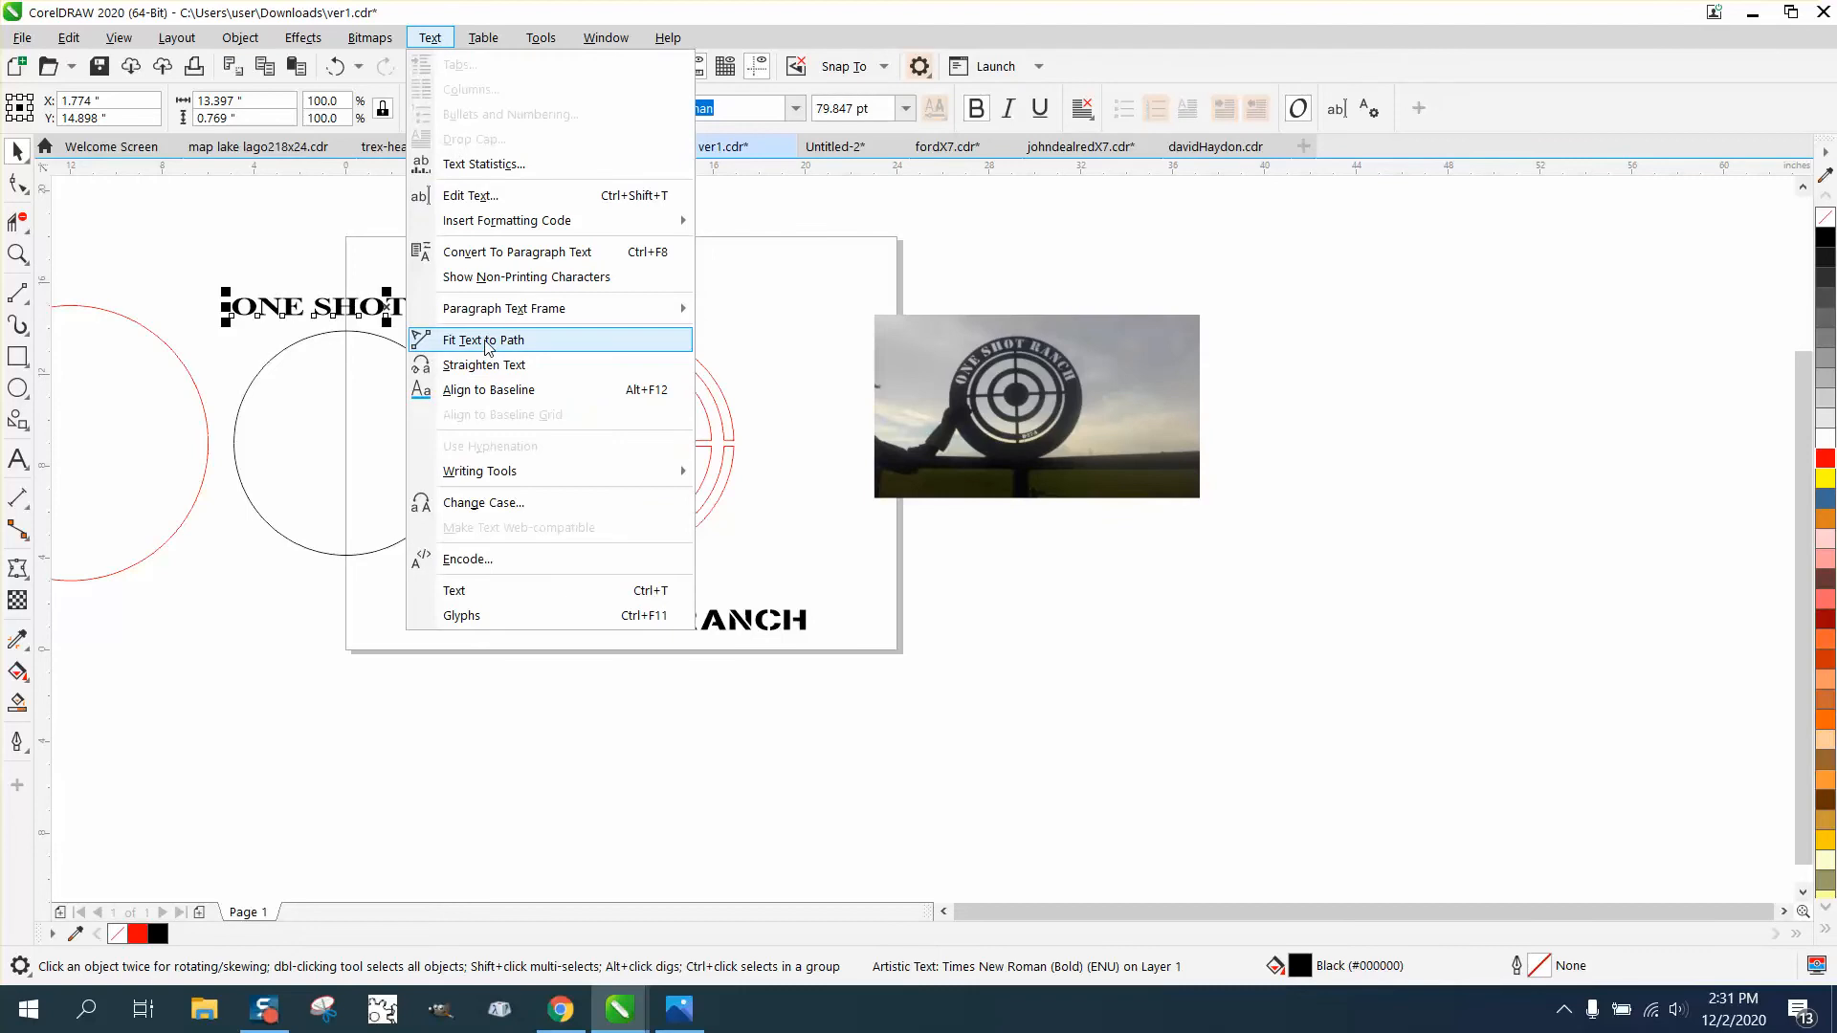
left_click(483, 341)
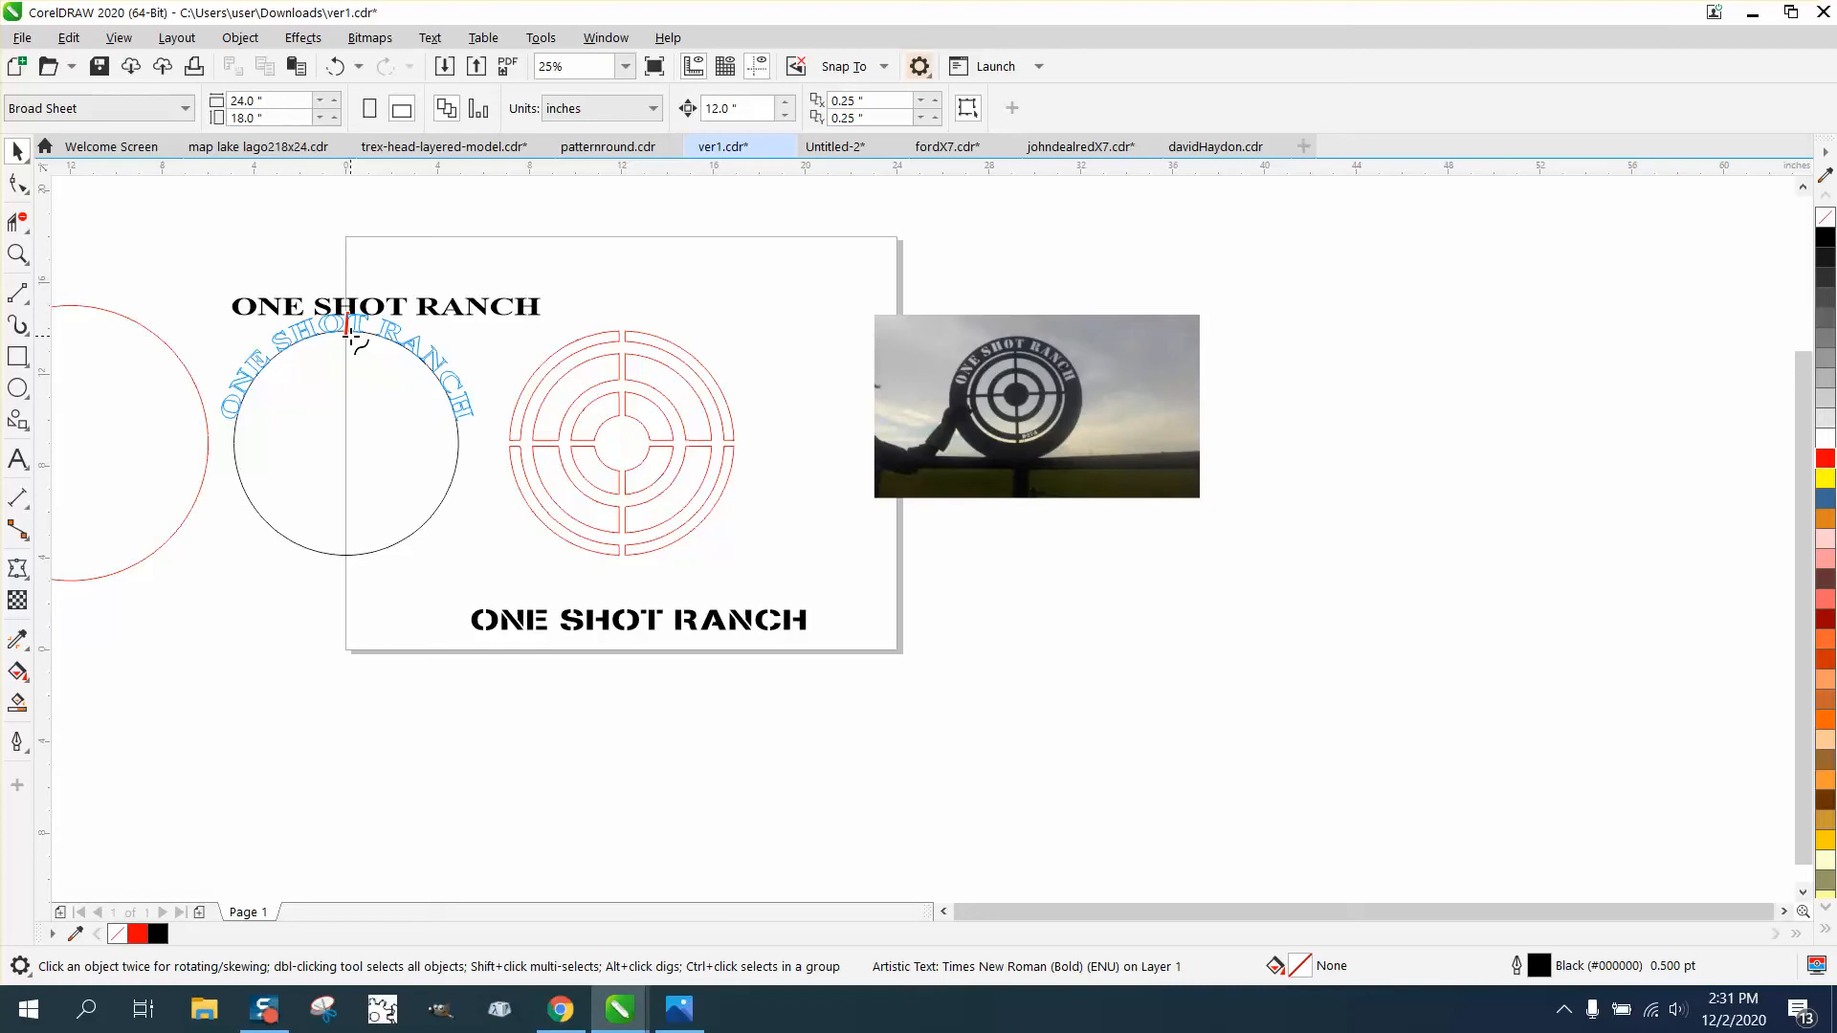
left_click(350, 335)
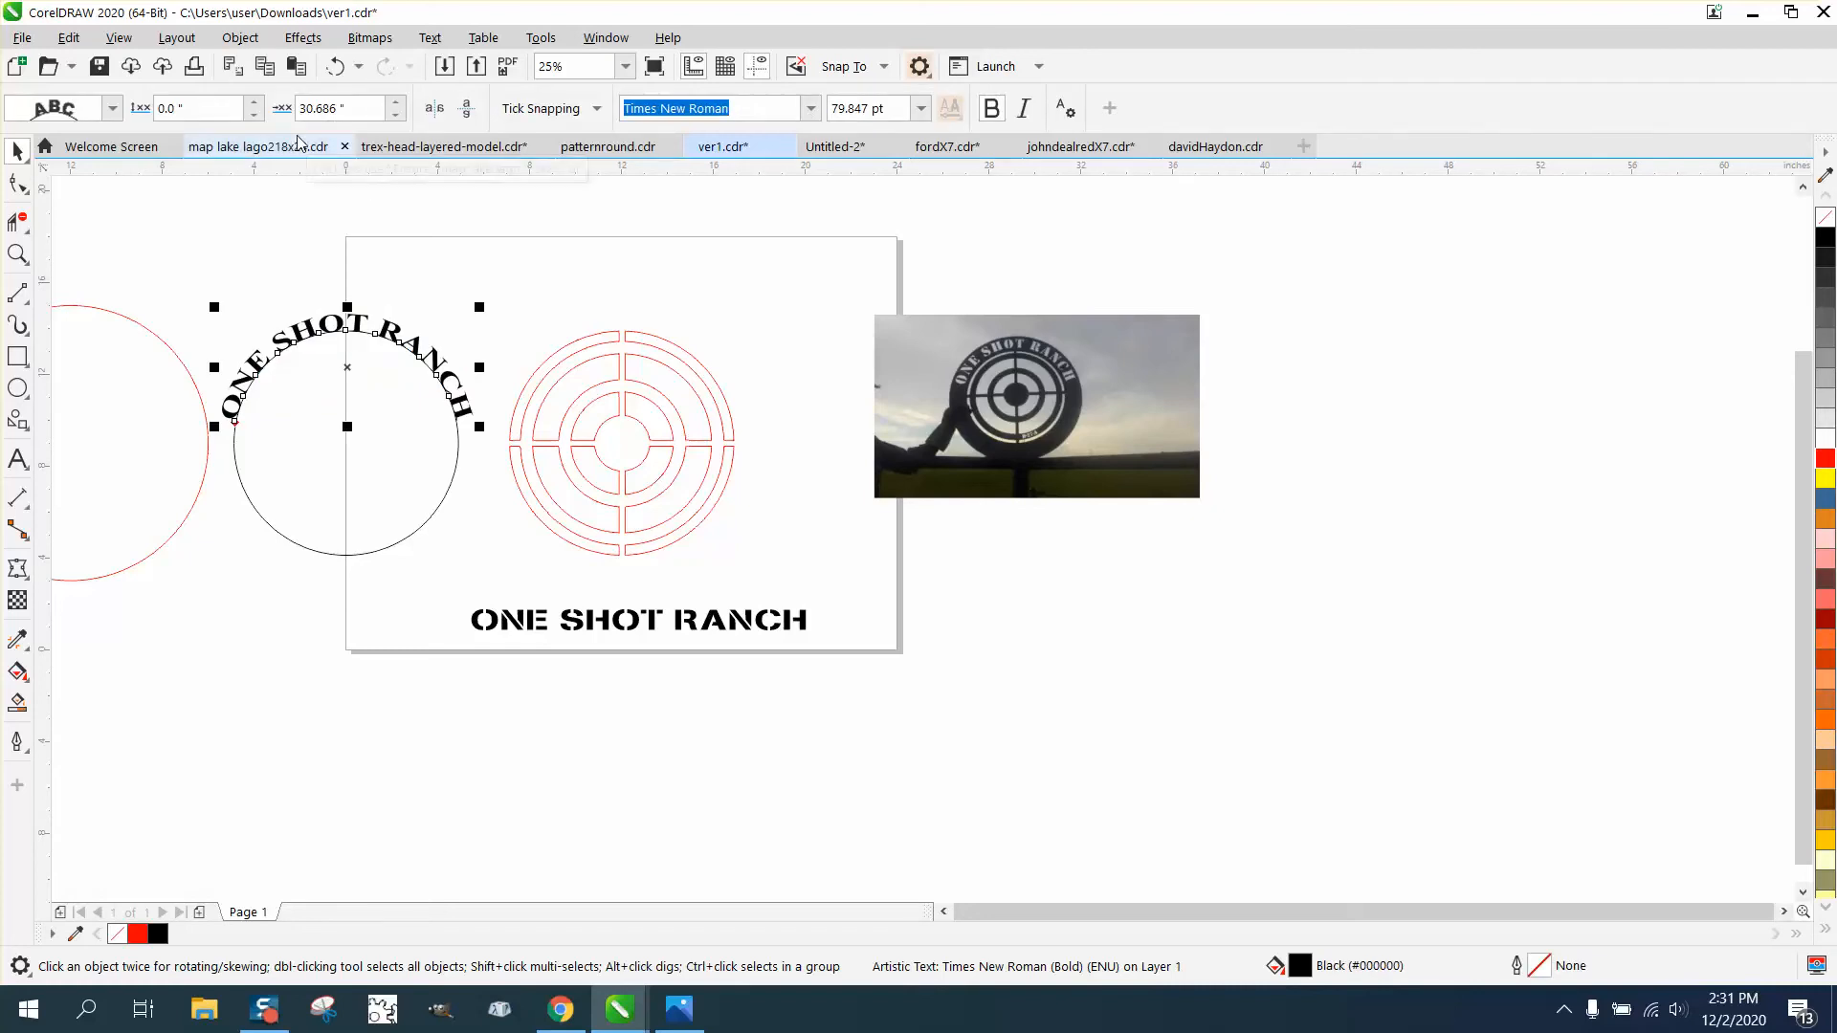
- Move the outer red circle 12 inches right so it surrounds the curved text, and deselect it
left_click(175, 351)
key("Right")
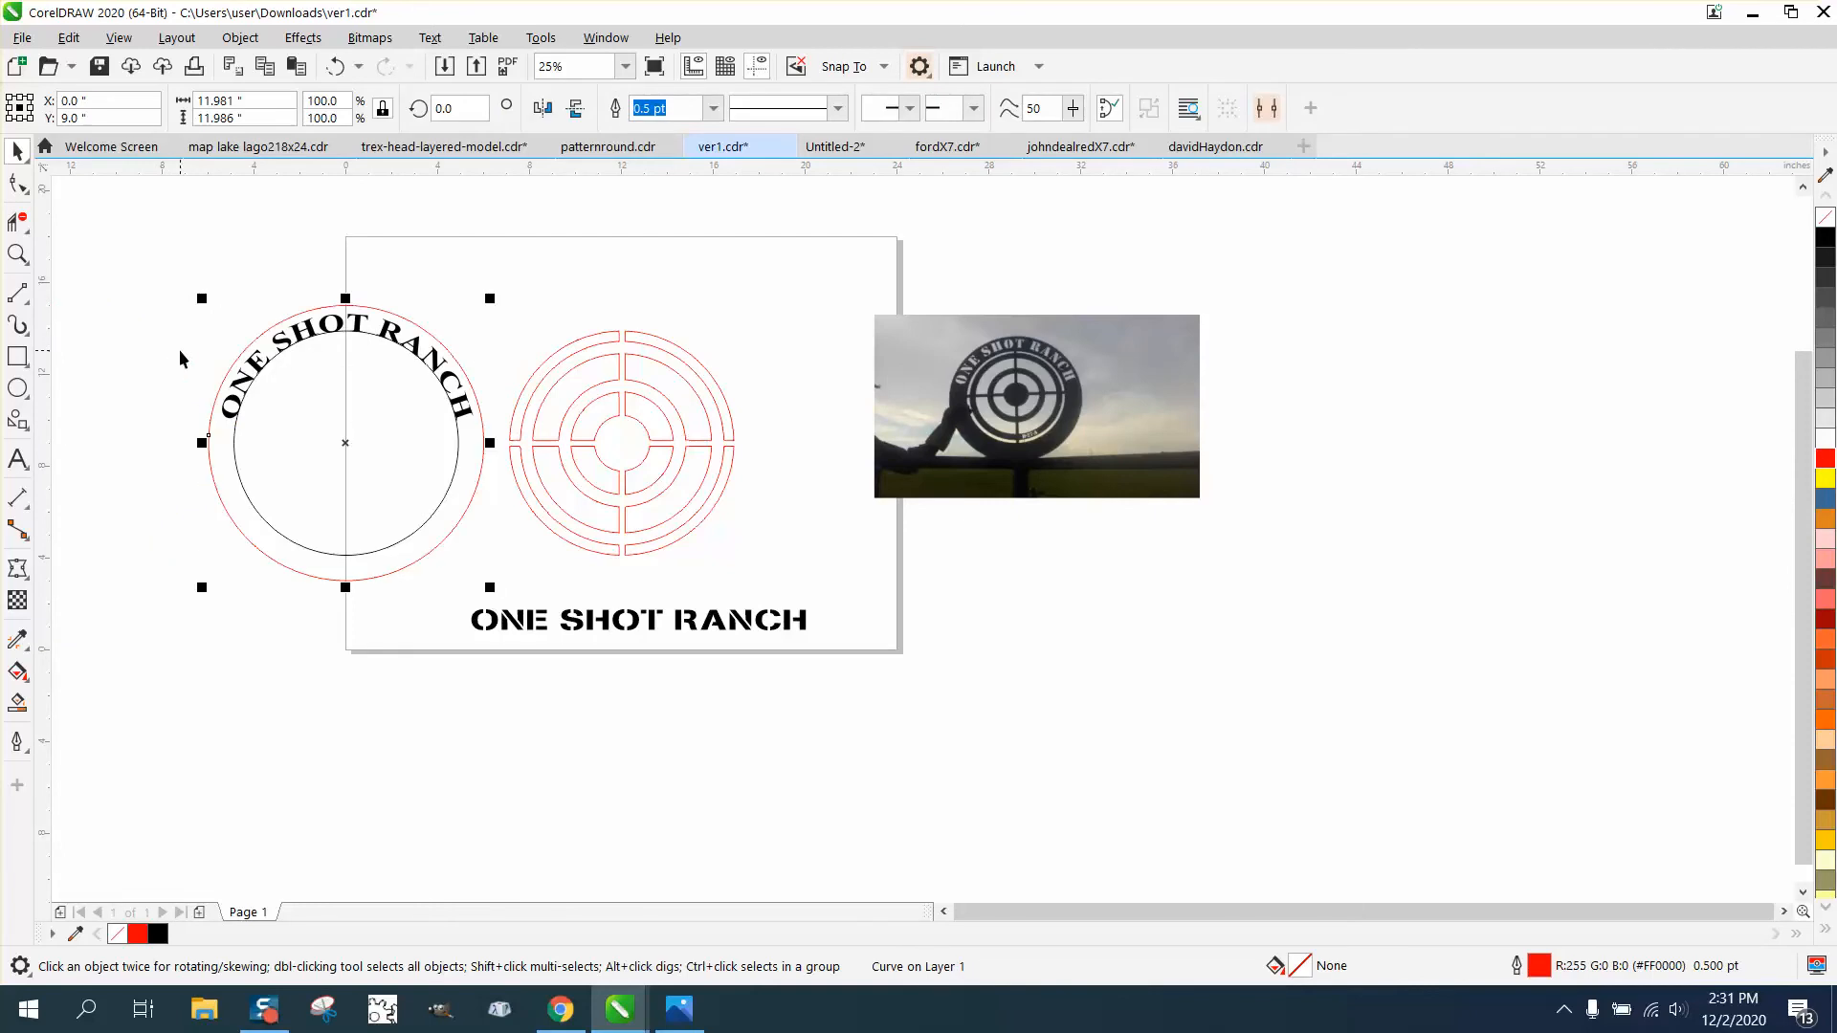
left_click(484, 241)
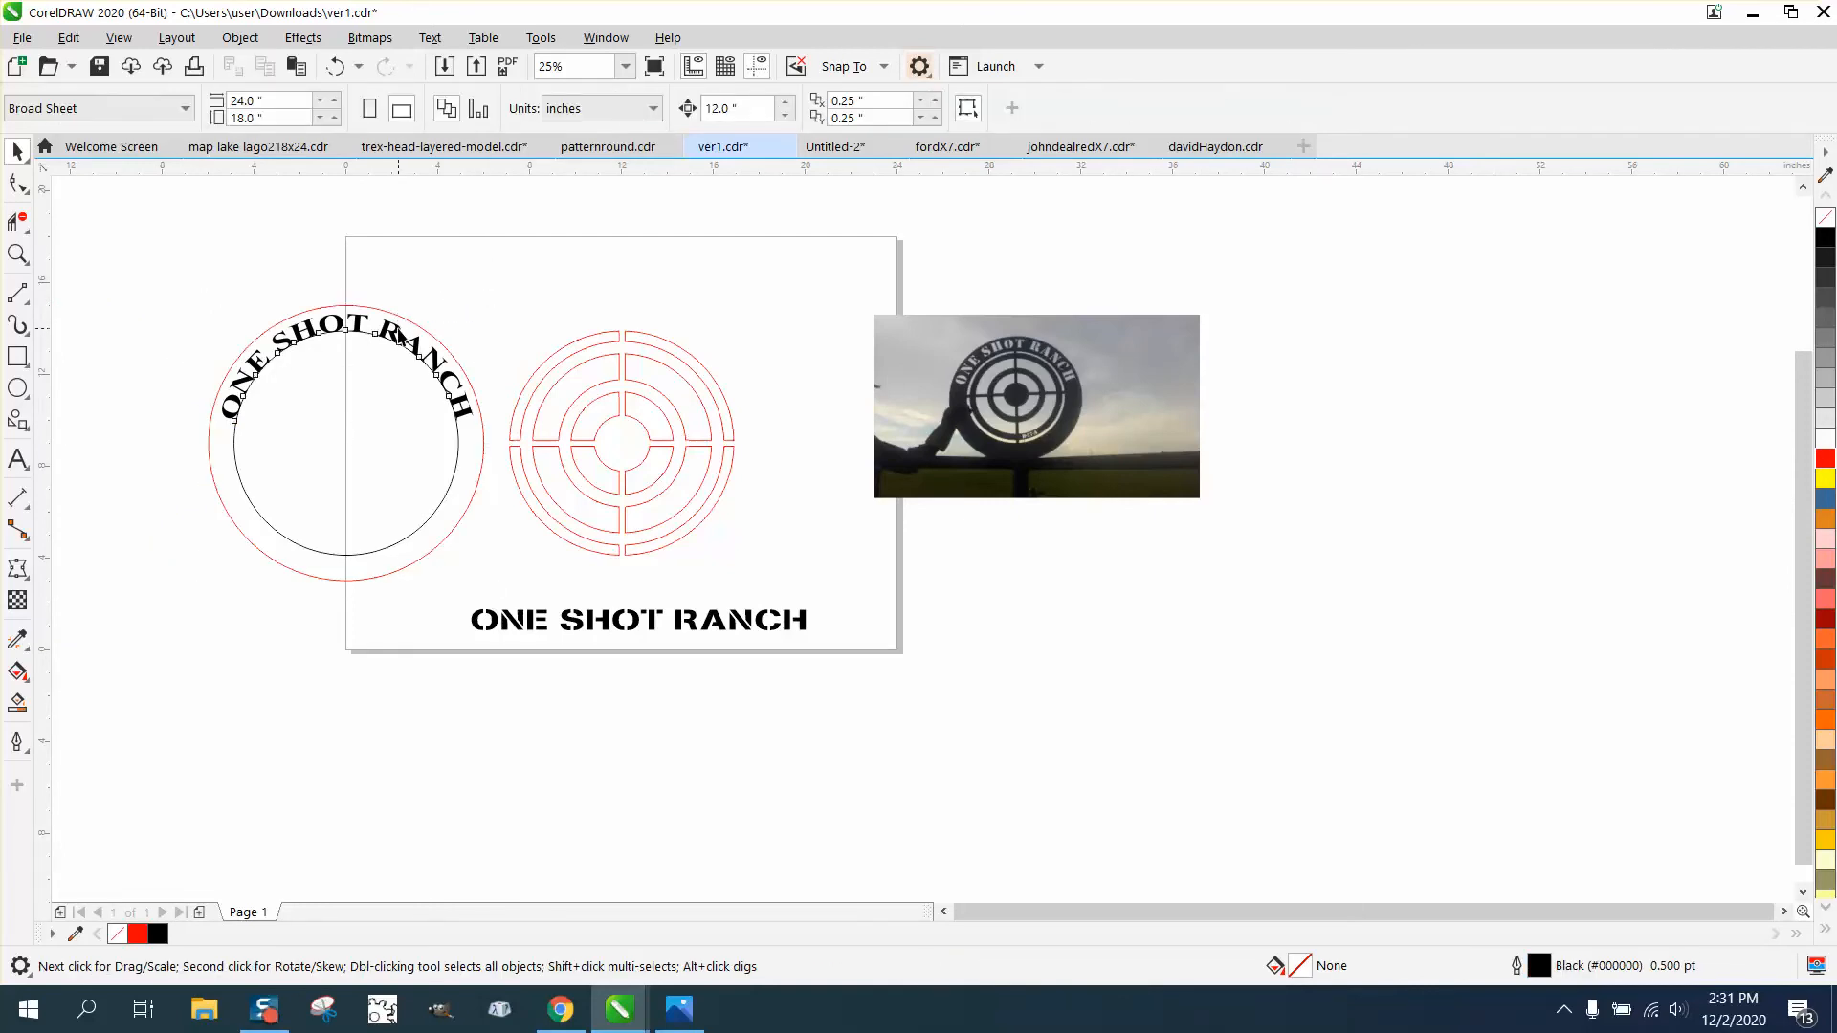
- Set the curved ONE SHOT RANCH text's distance from its path to 0.2 inches
left_click(394, 335)
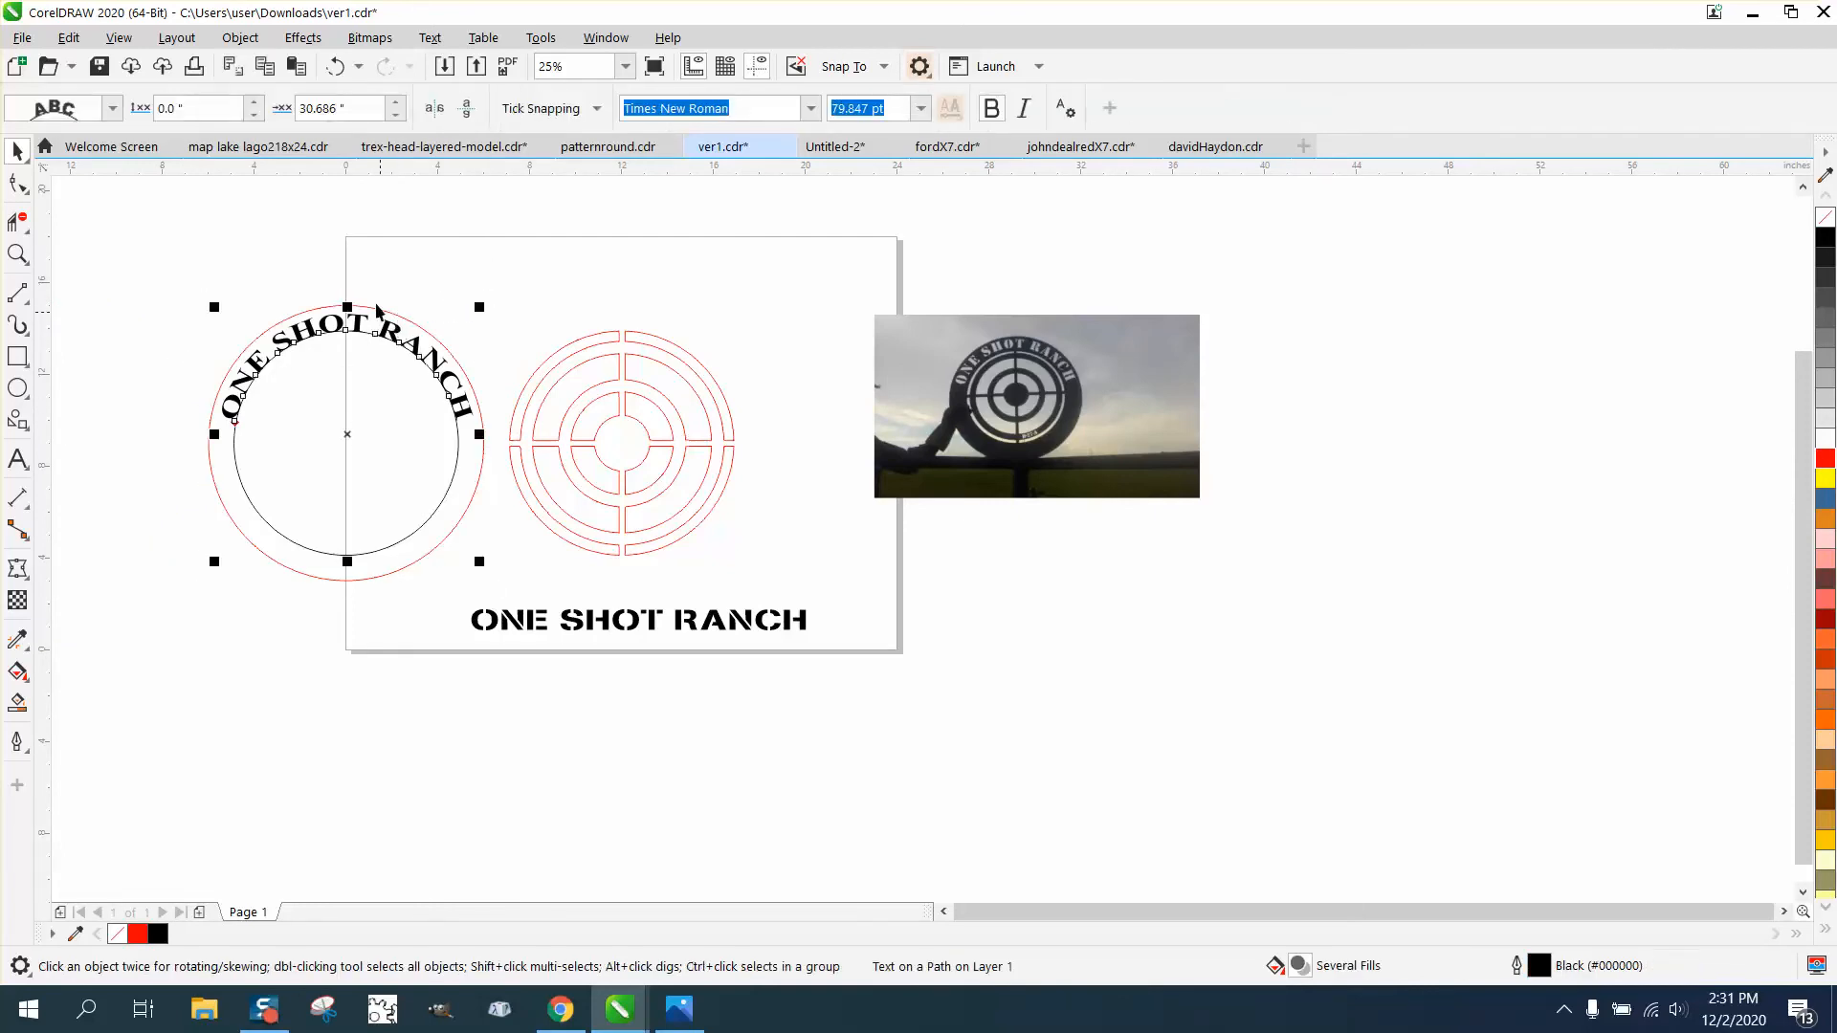
left_click(258, 103)
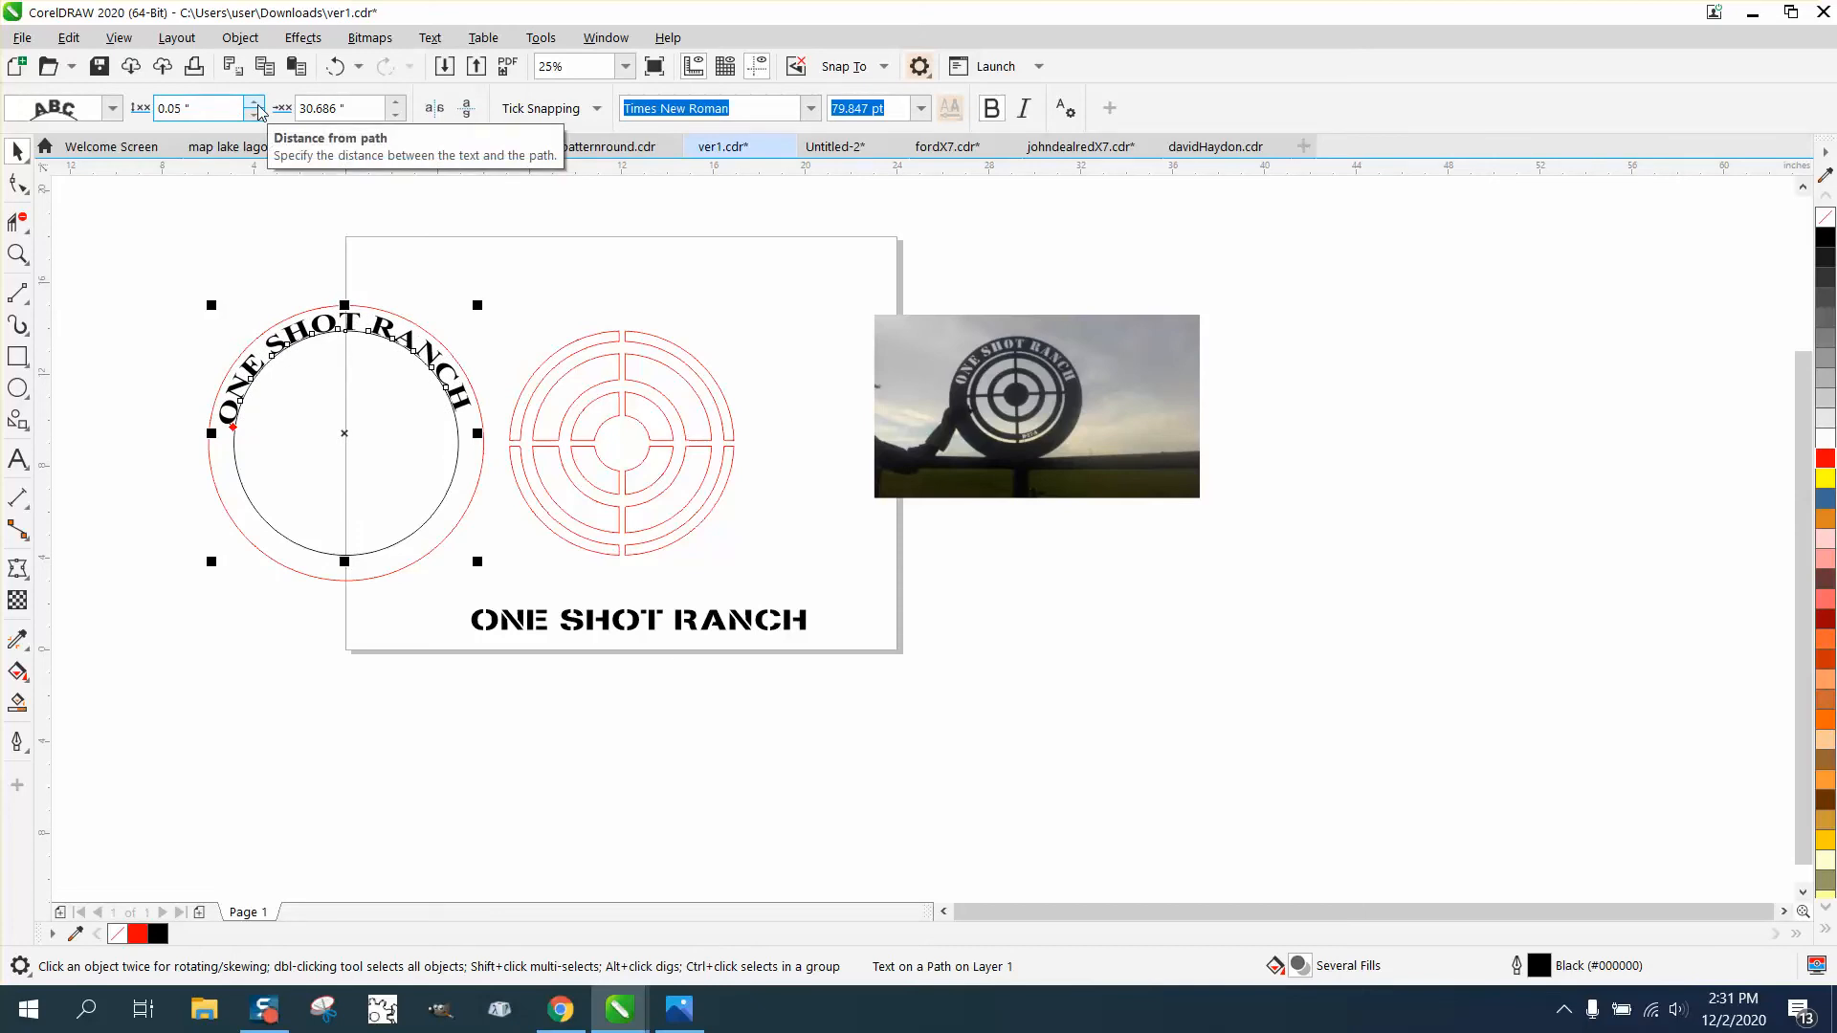
left_click(258, 104)
left_click(259, 103)
left_click(259, 103)
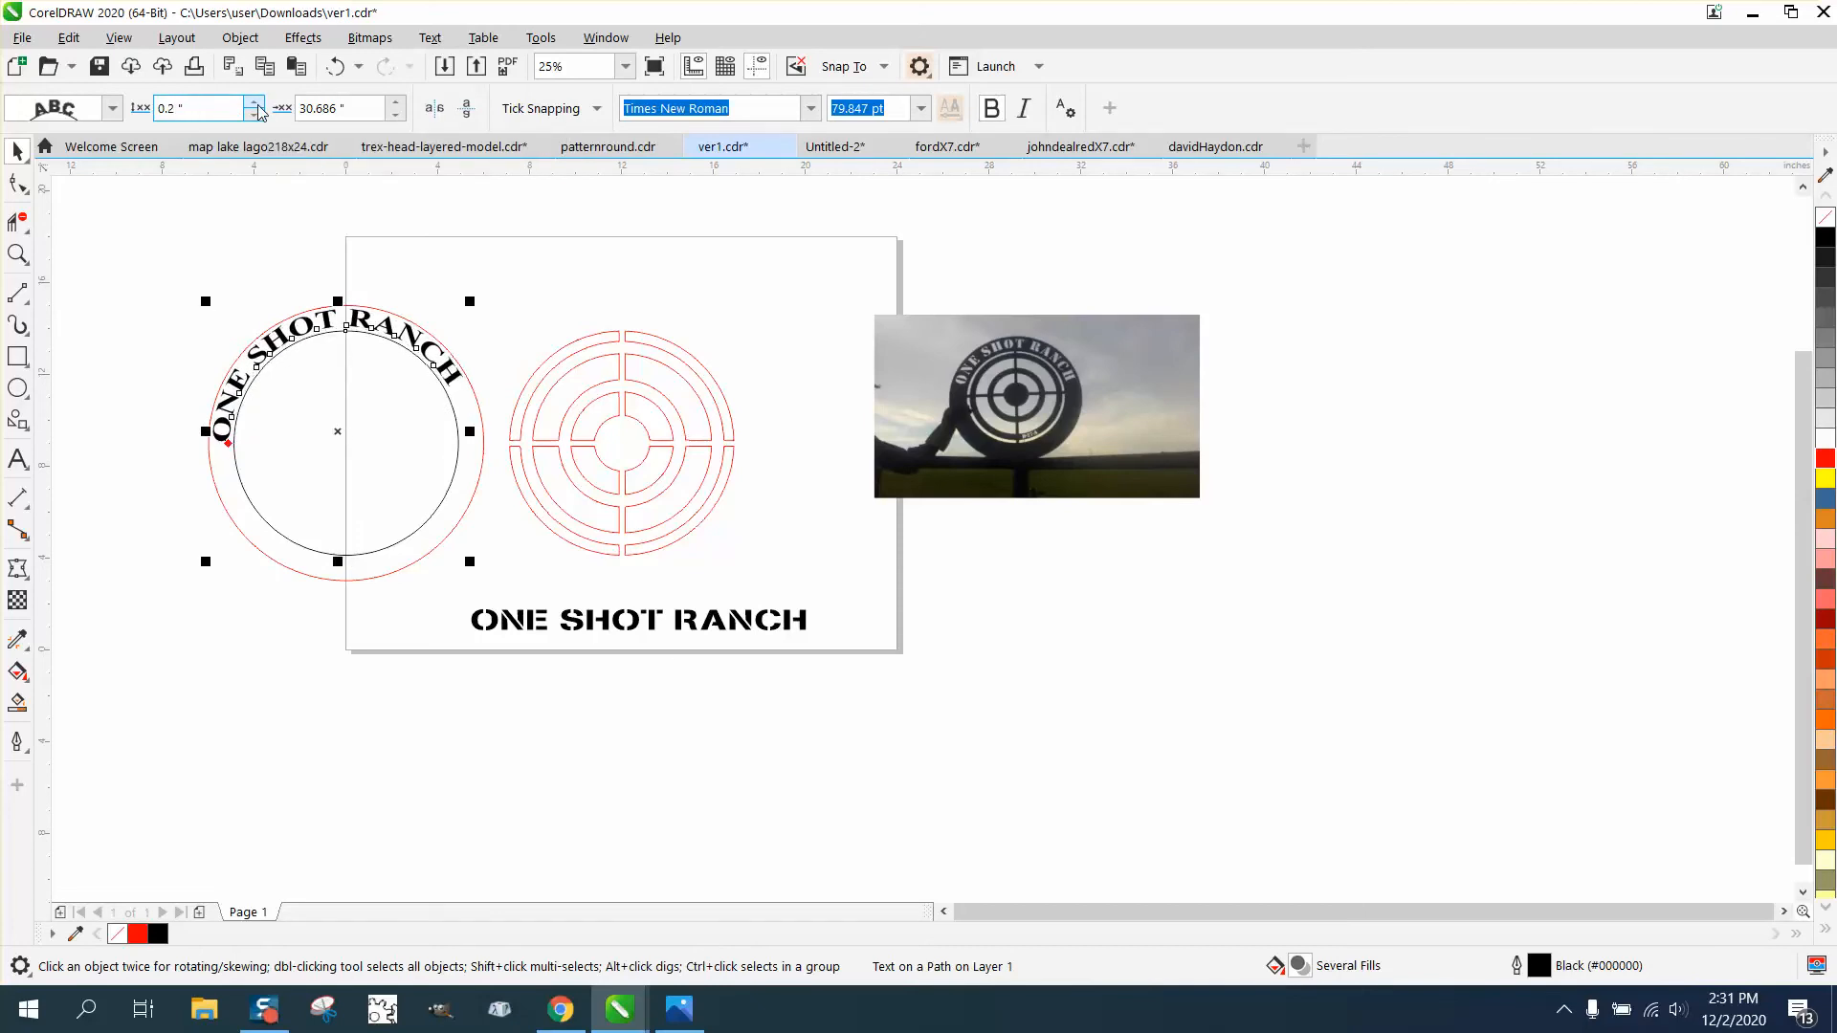
- Shift the curved ONE SHOT RANCH text along its path to an offset of 31.886 inches, and deselect it
left_click(395, 101)
left_click(395, 101)
left_click(395, 100)
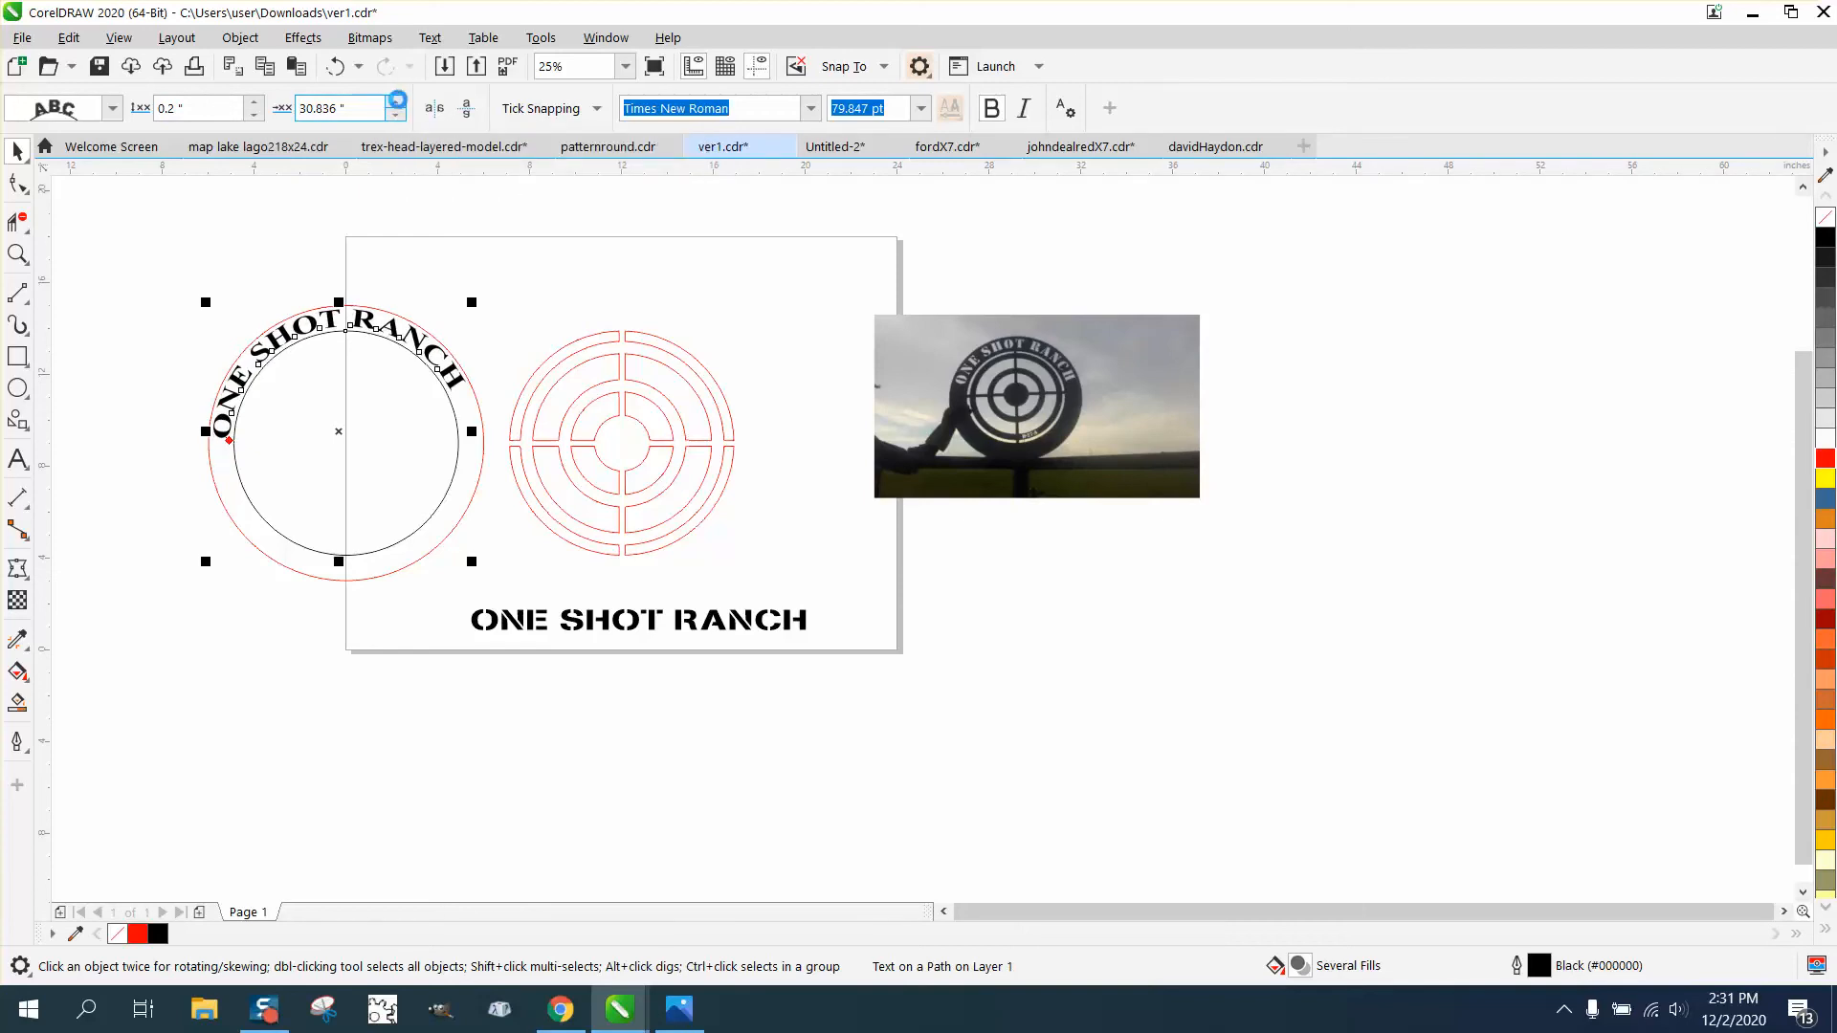
left_click(395, 101)
left_click(395, 101)
left_click(395, 100)
left_click(395, 101)
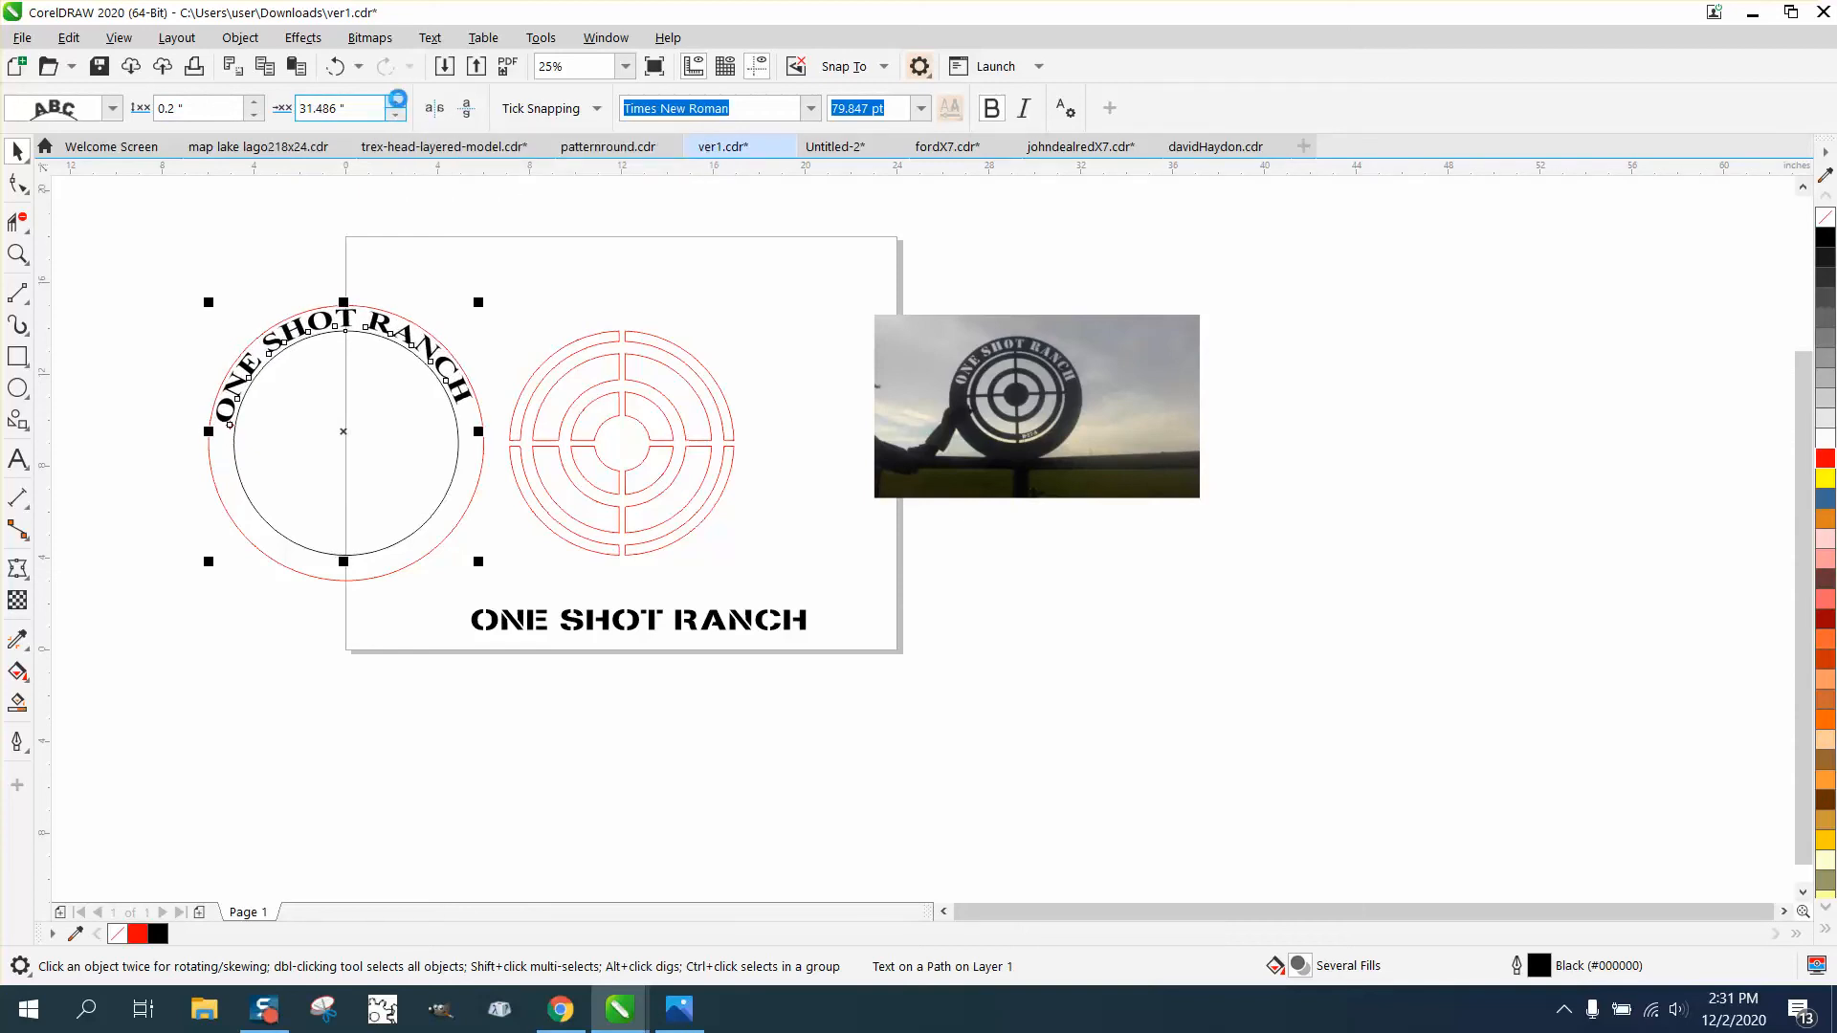
left_click(395, 101)
left_click(395, 100)
left_click(395, 100)
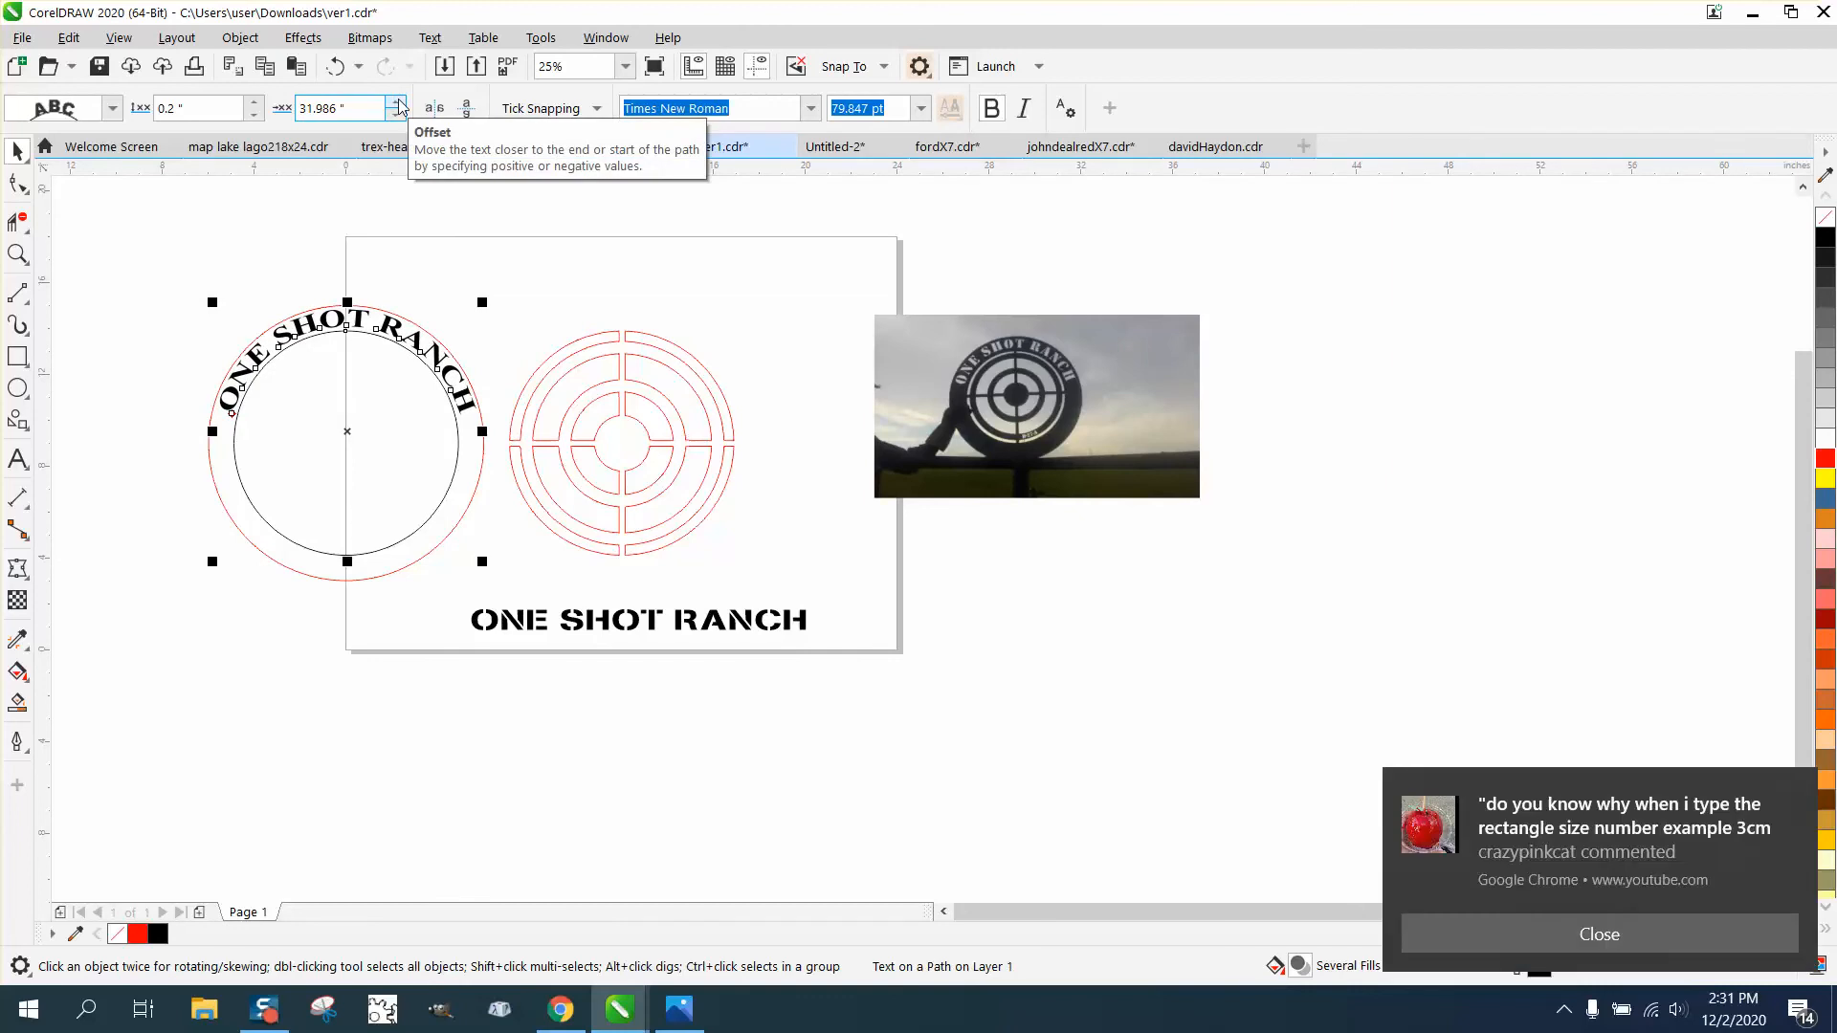
left_click(395, 114)
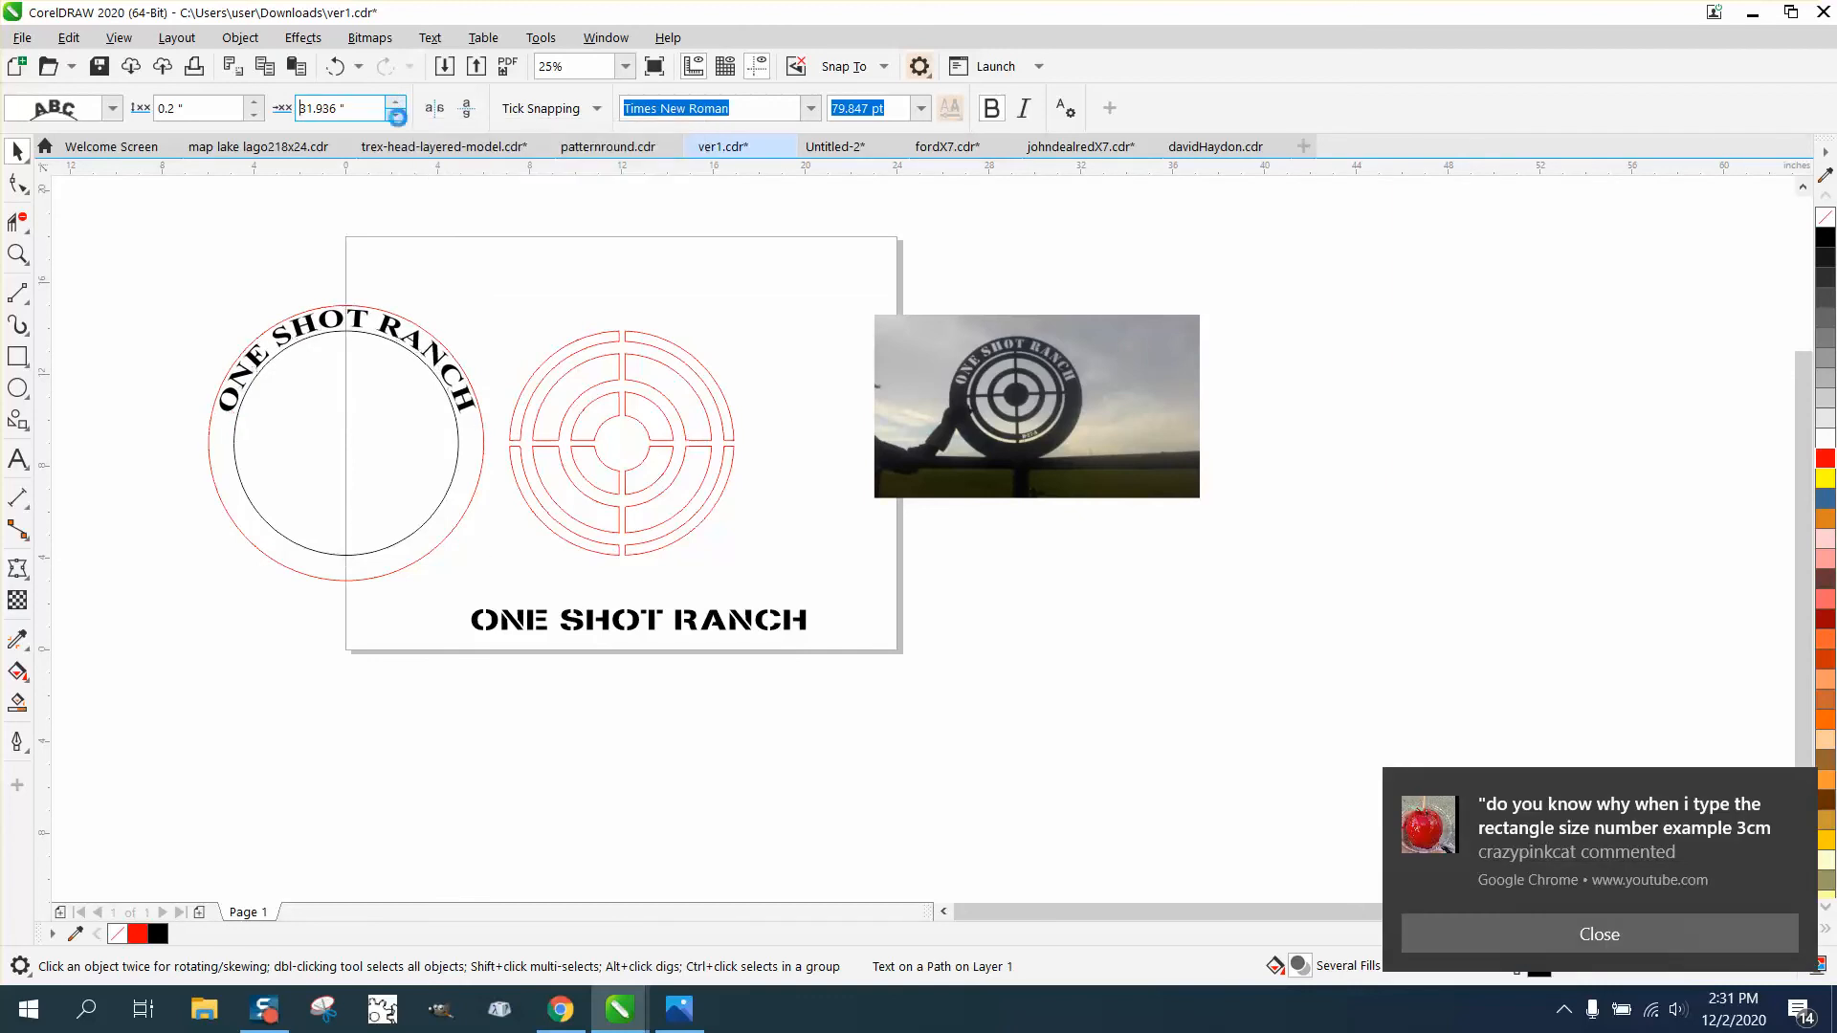
left_click(395, 114)
- Add a horizontal guideline at about 10.28 inches and check the height of both ends of the curved text against it
left_click_drag(381, 168, 303, 414)
left_click(17, 253)
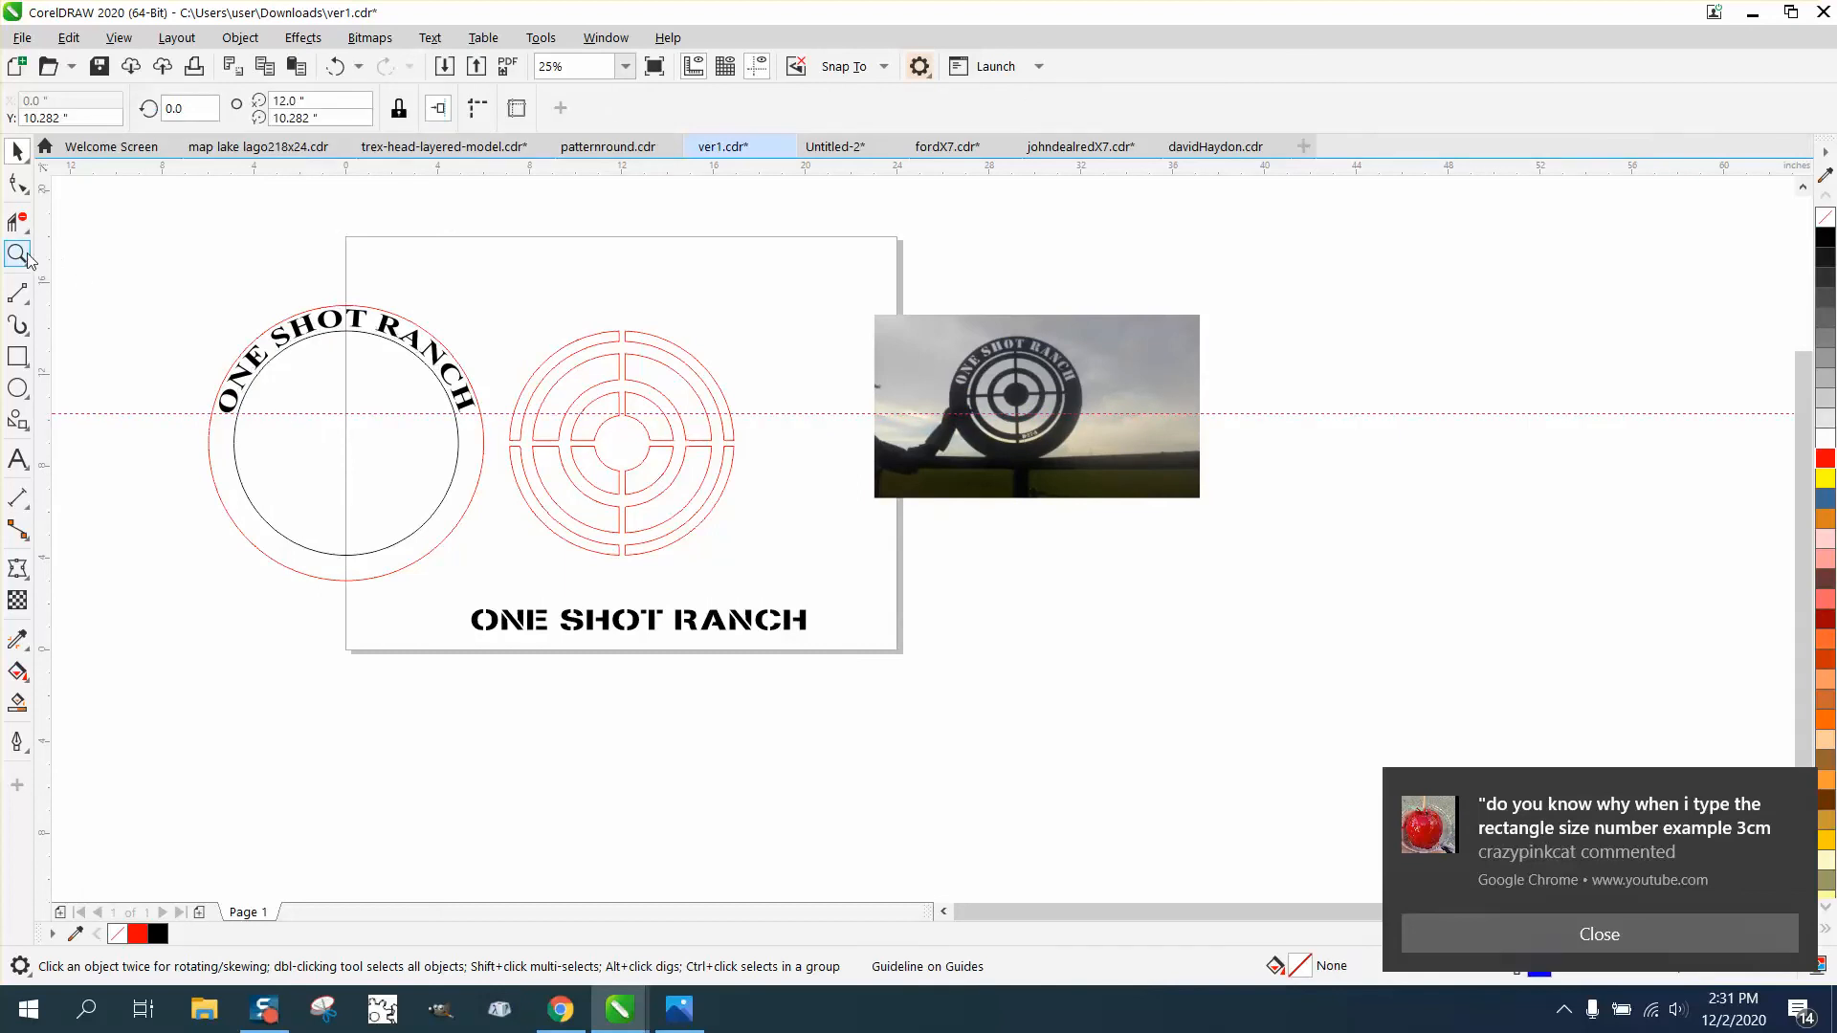
left_click_drag(157, 280, 572, 526)
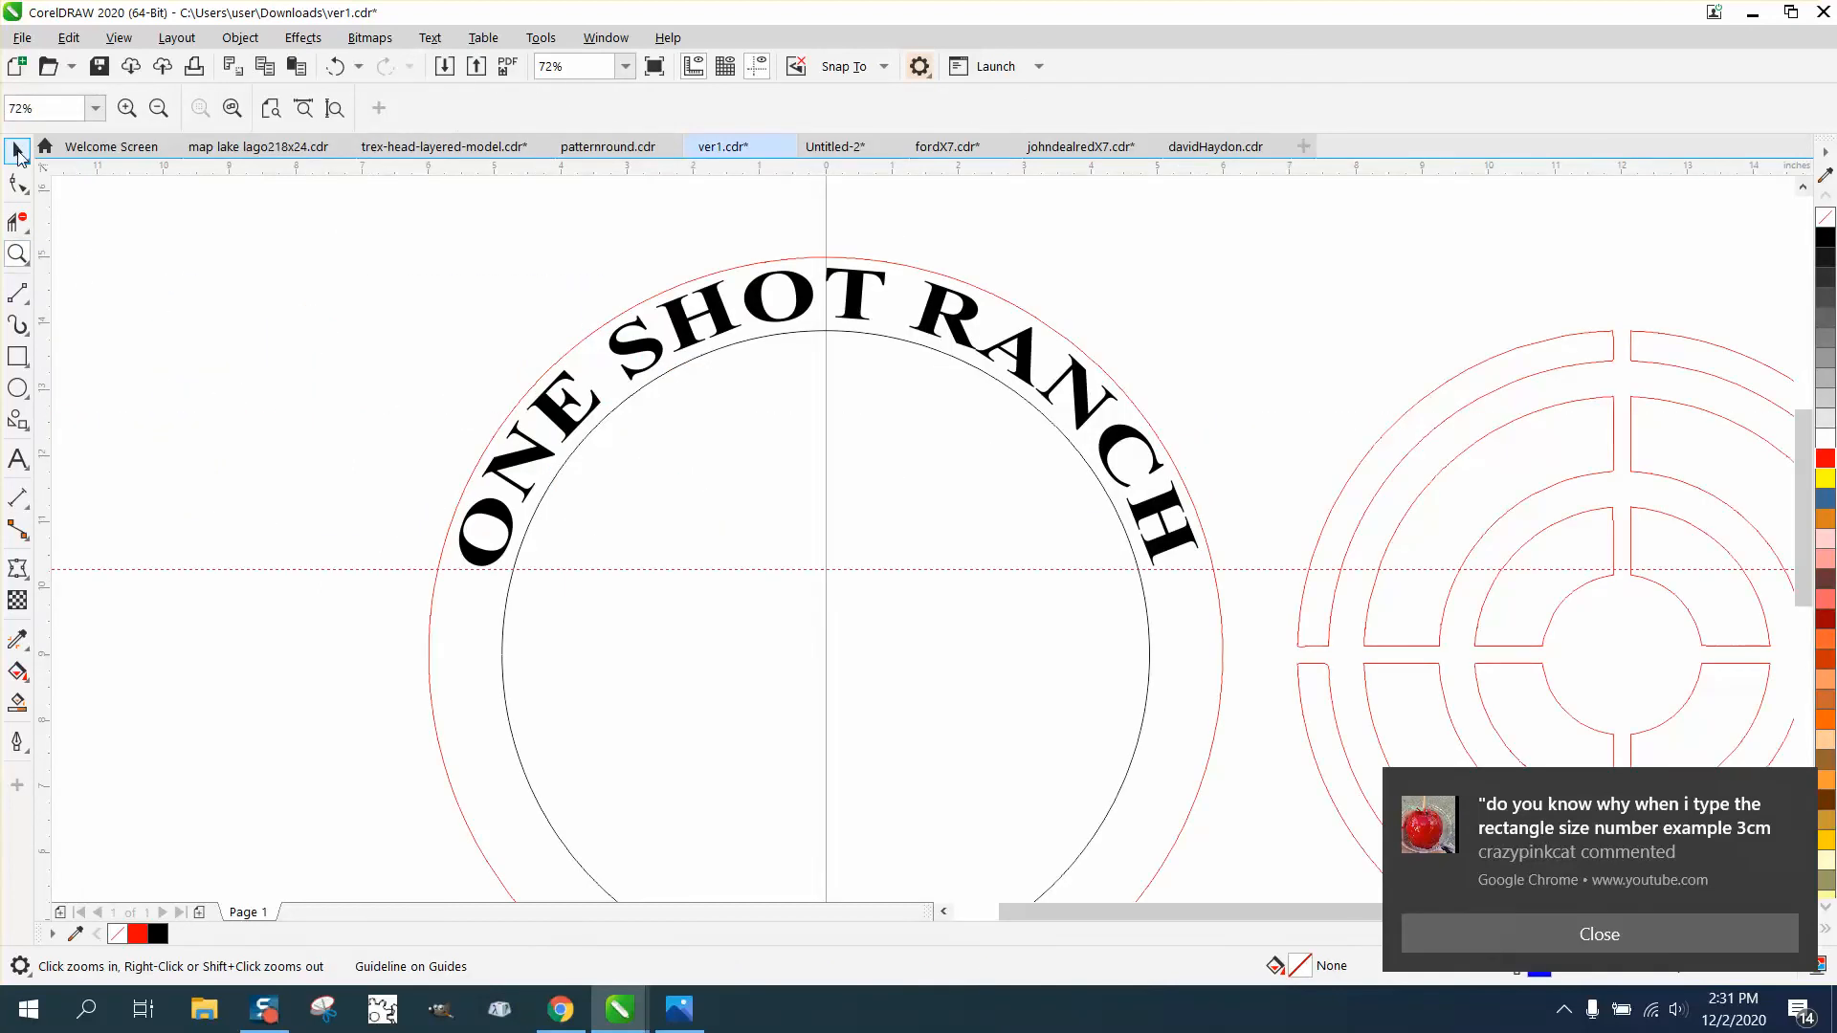
left_click(18, 151)
key("F3")
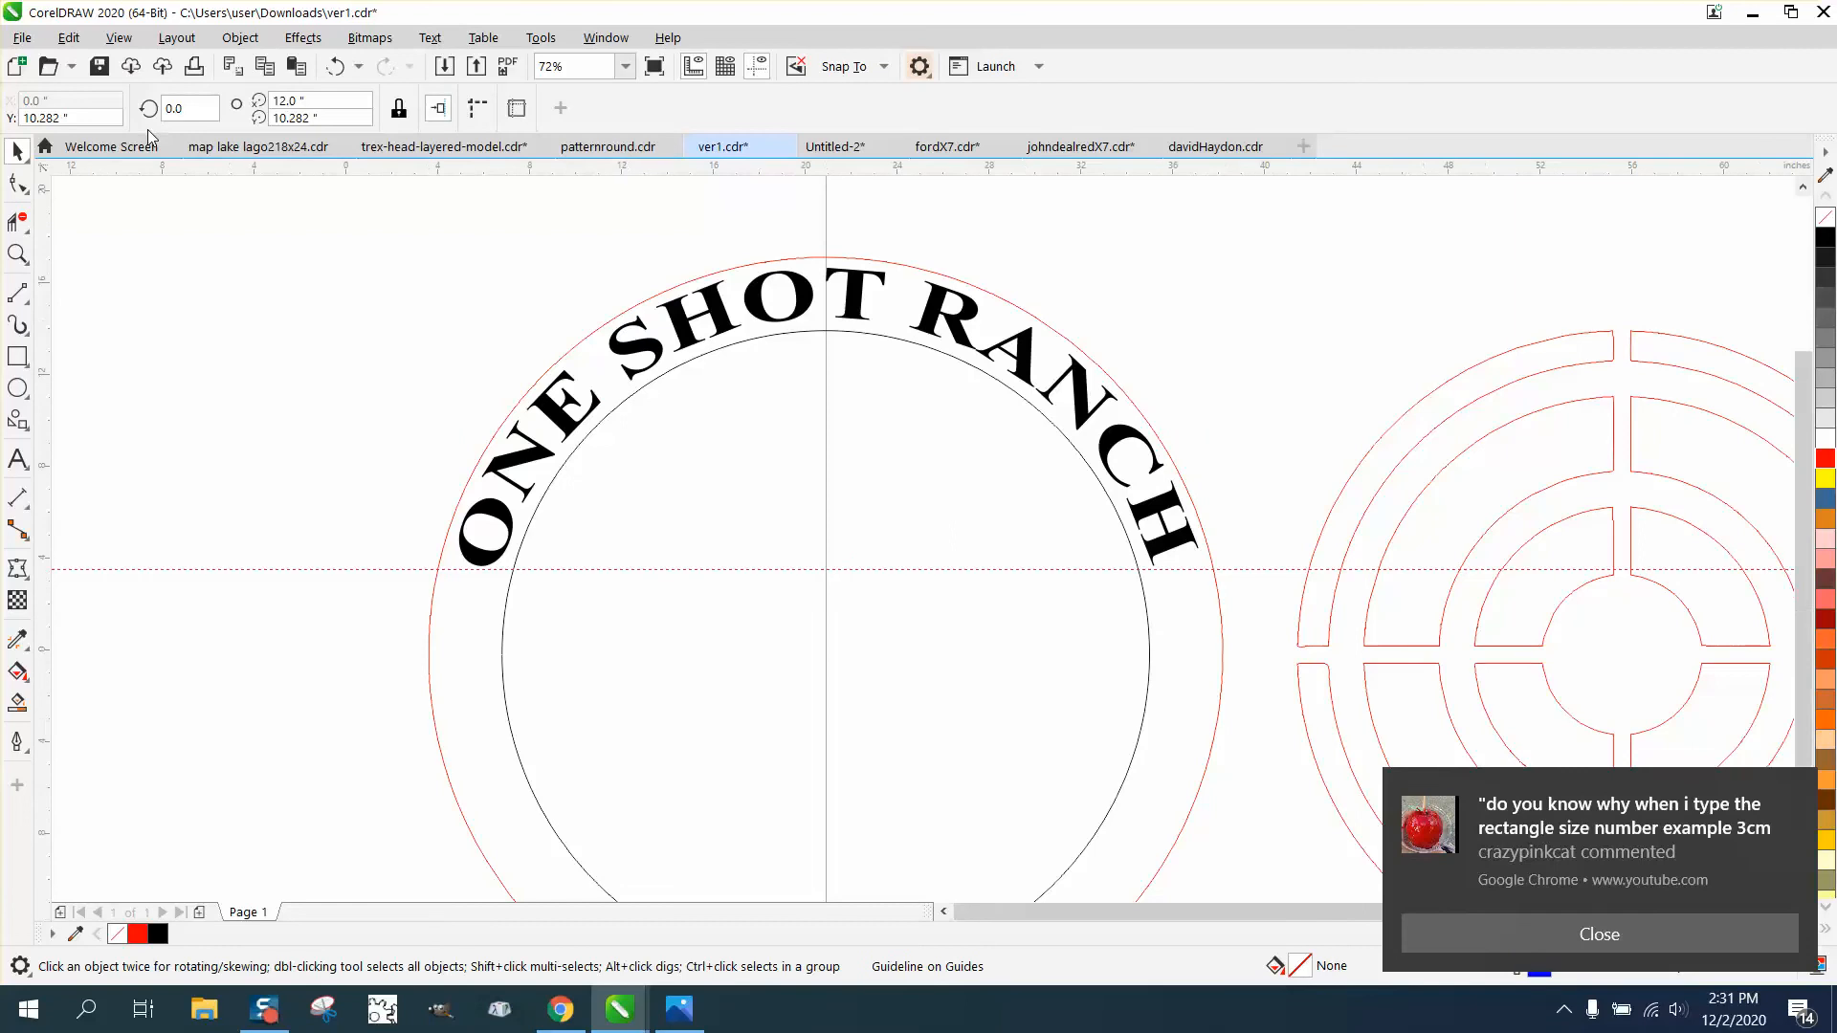
left_click(242, 181)
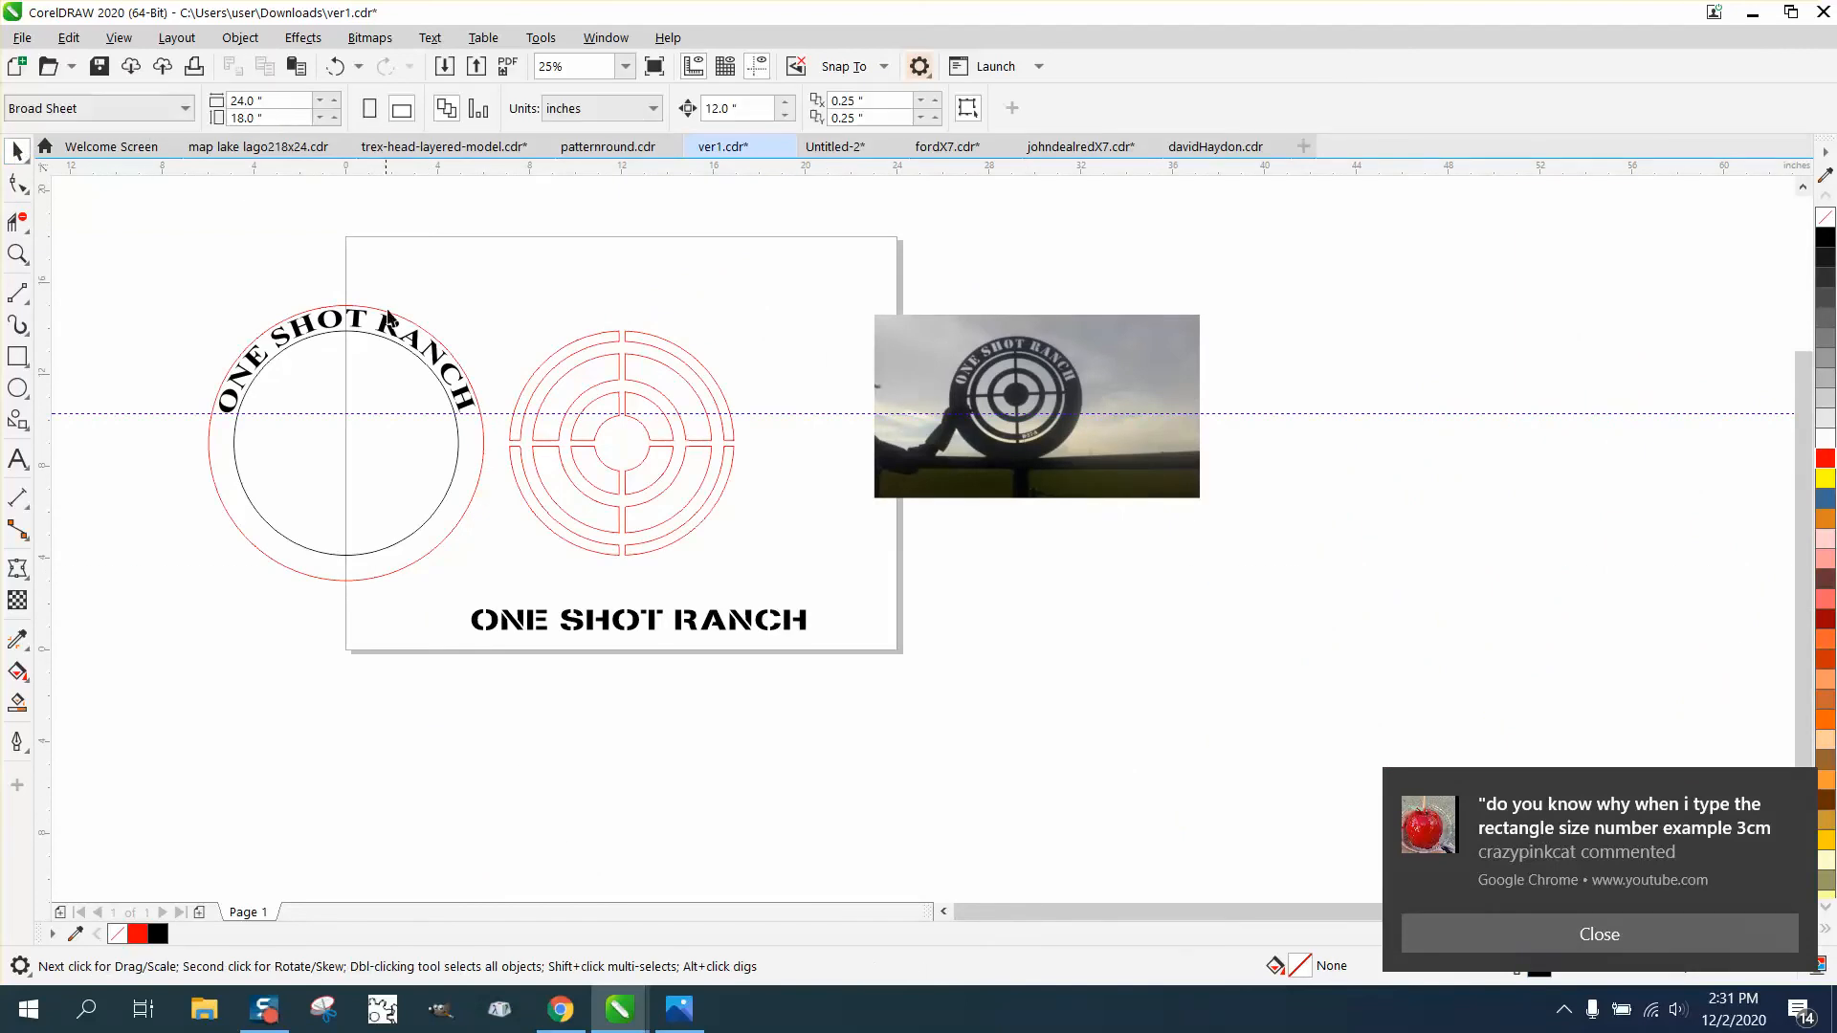
- Break the curved ONE SHOT RANCH text apart from its path and delete the black circle
left_click(398, 352)
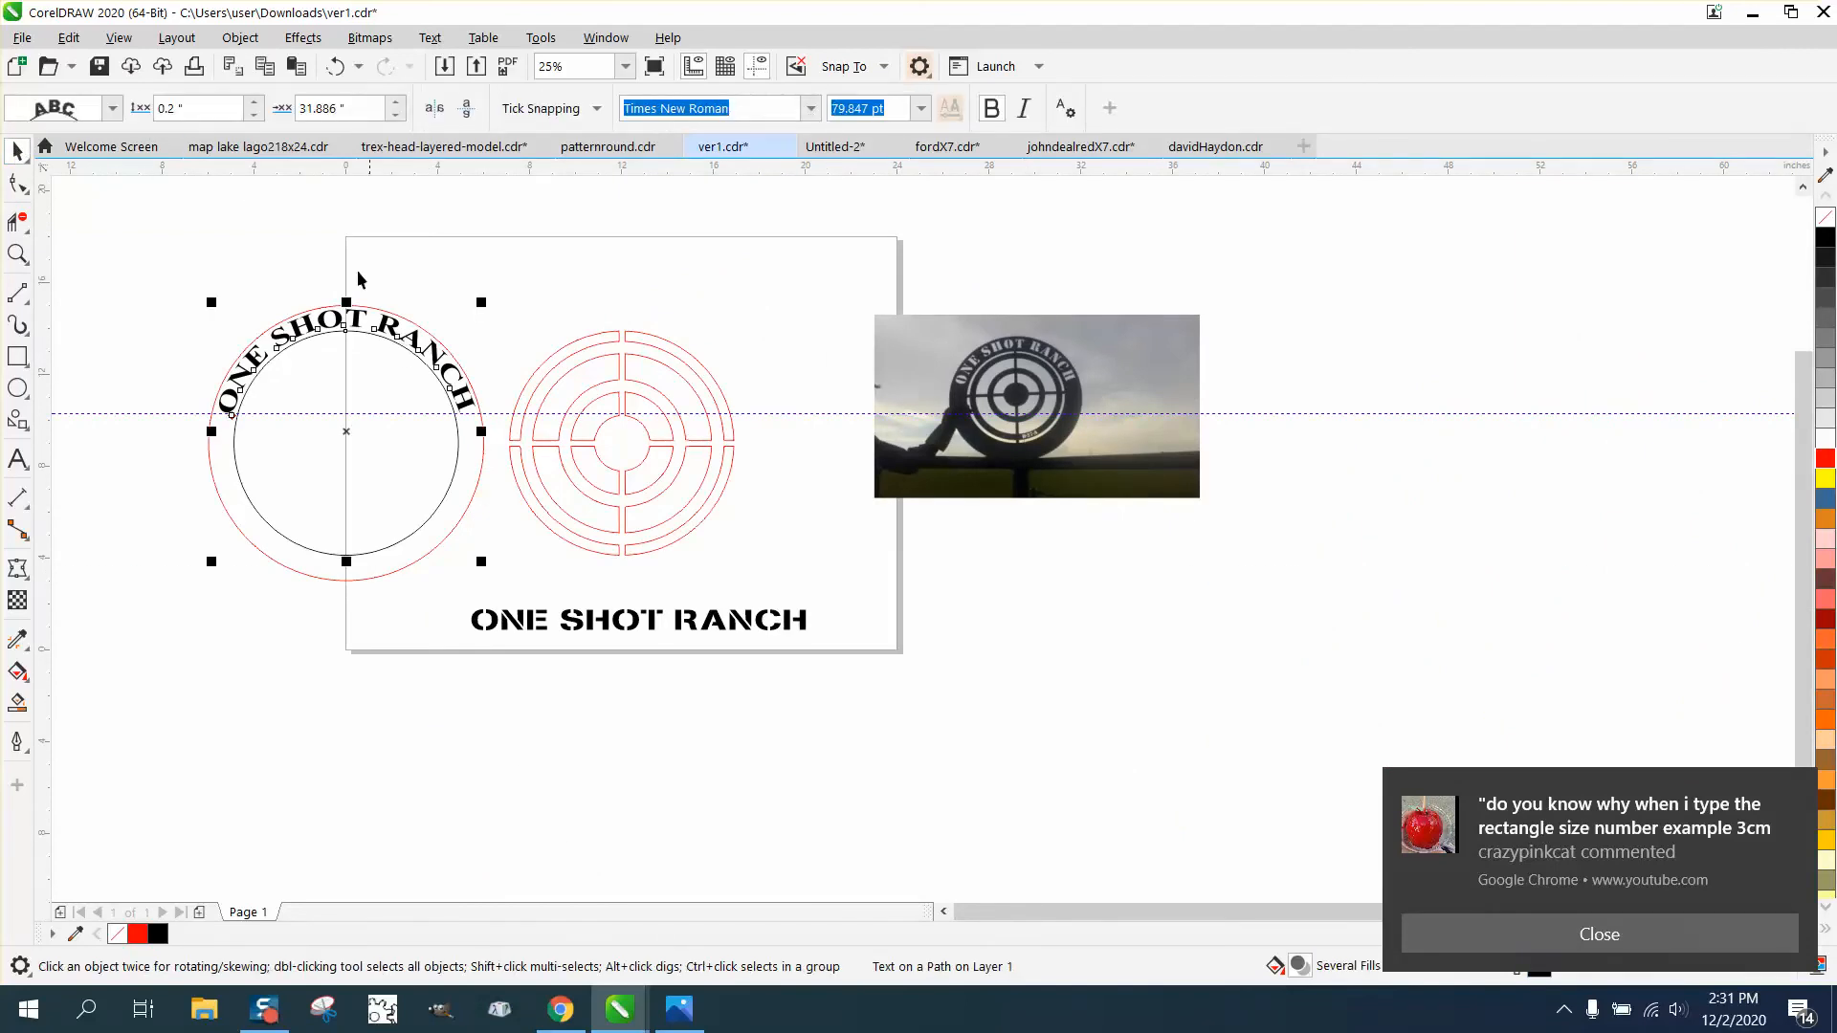
left_click(241, 38)
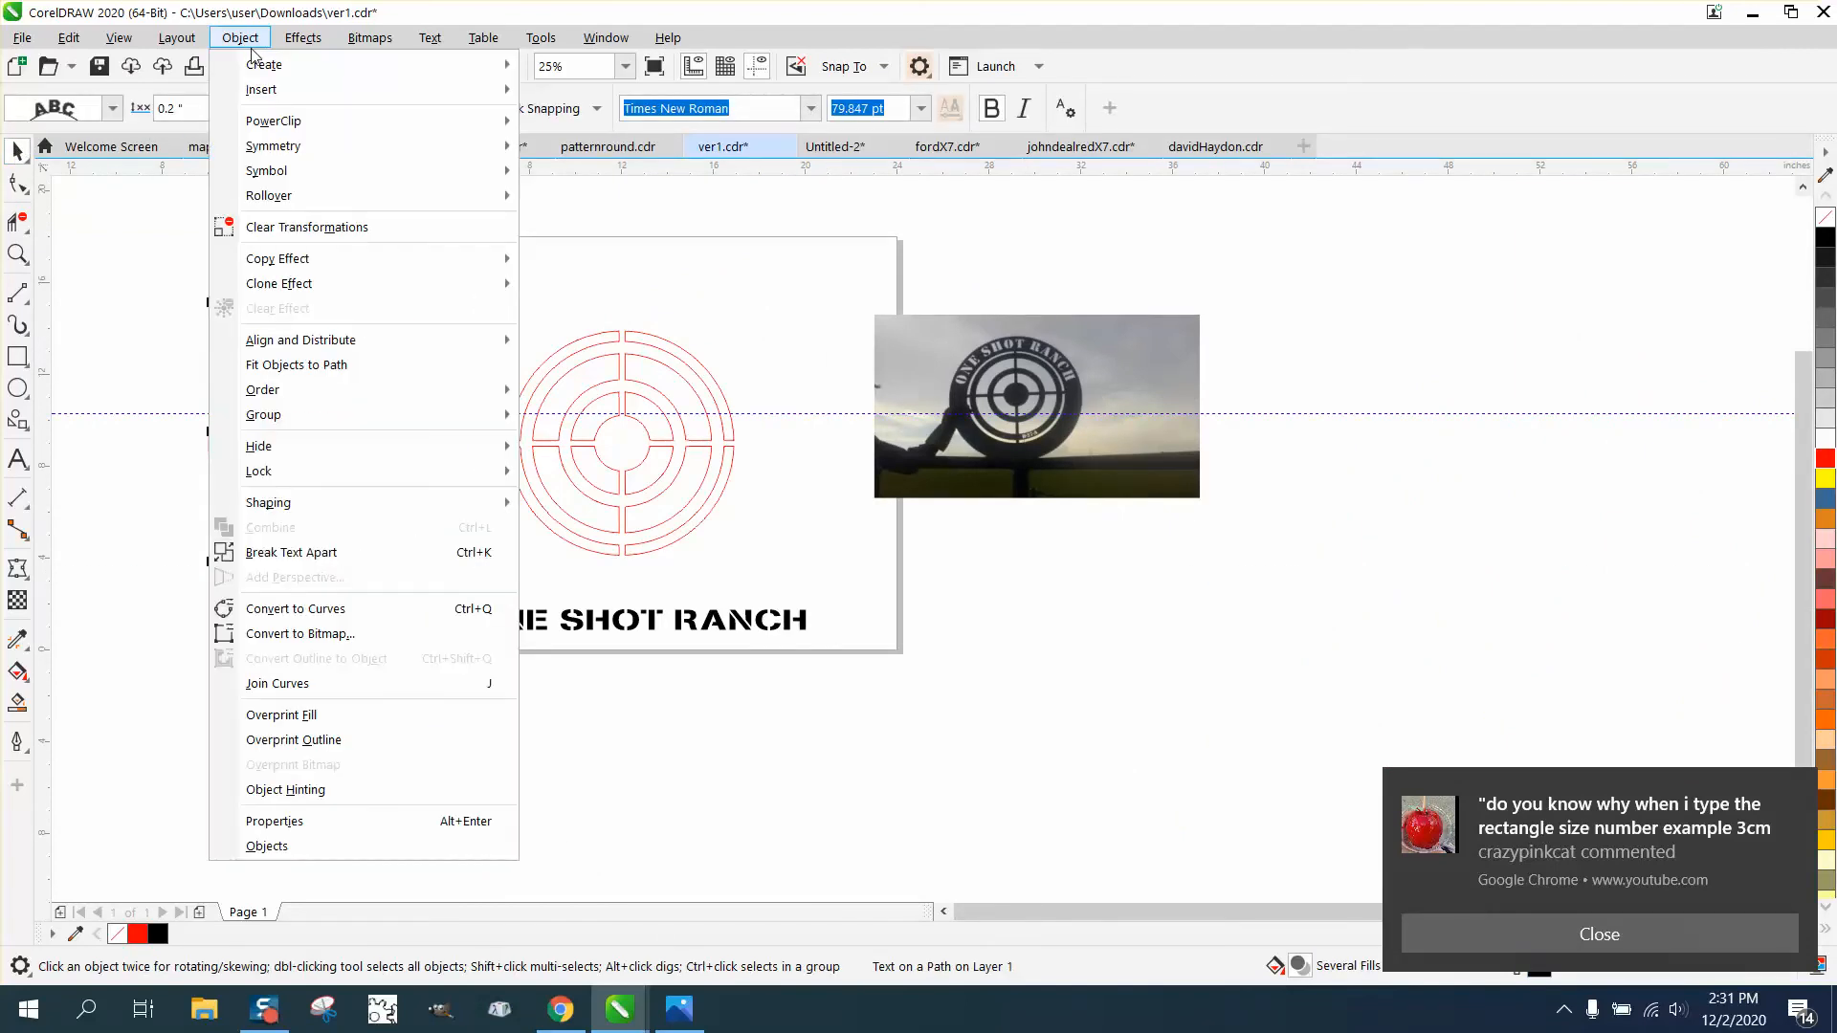
left_click(291, 552)
left_click(326, 463)
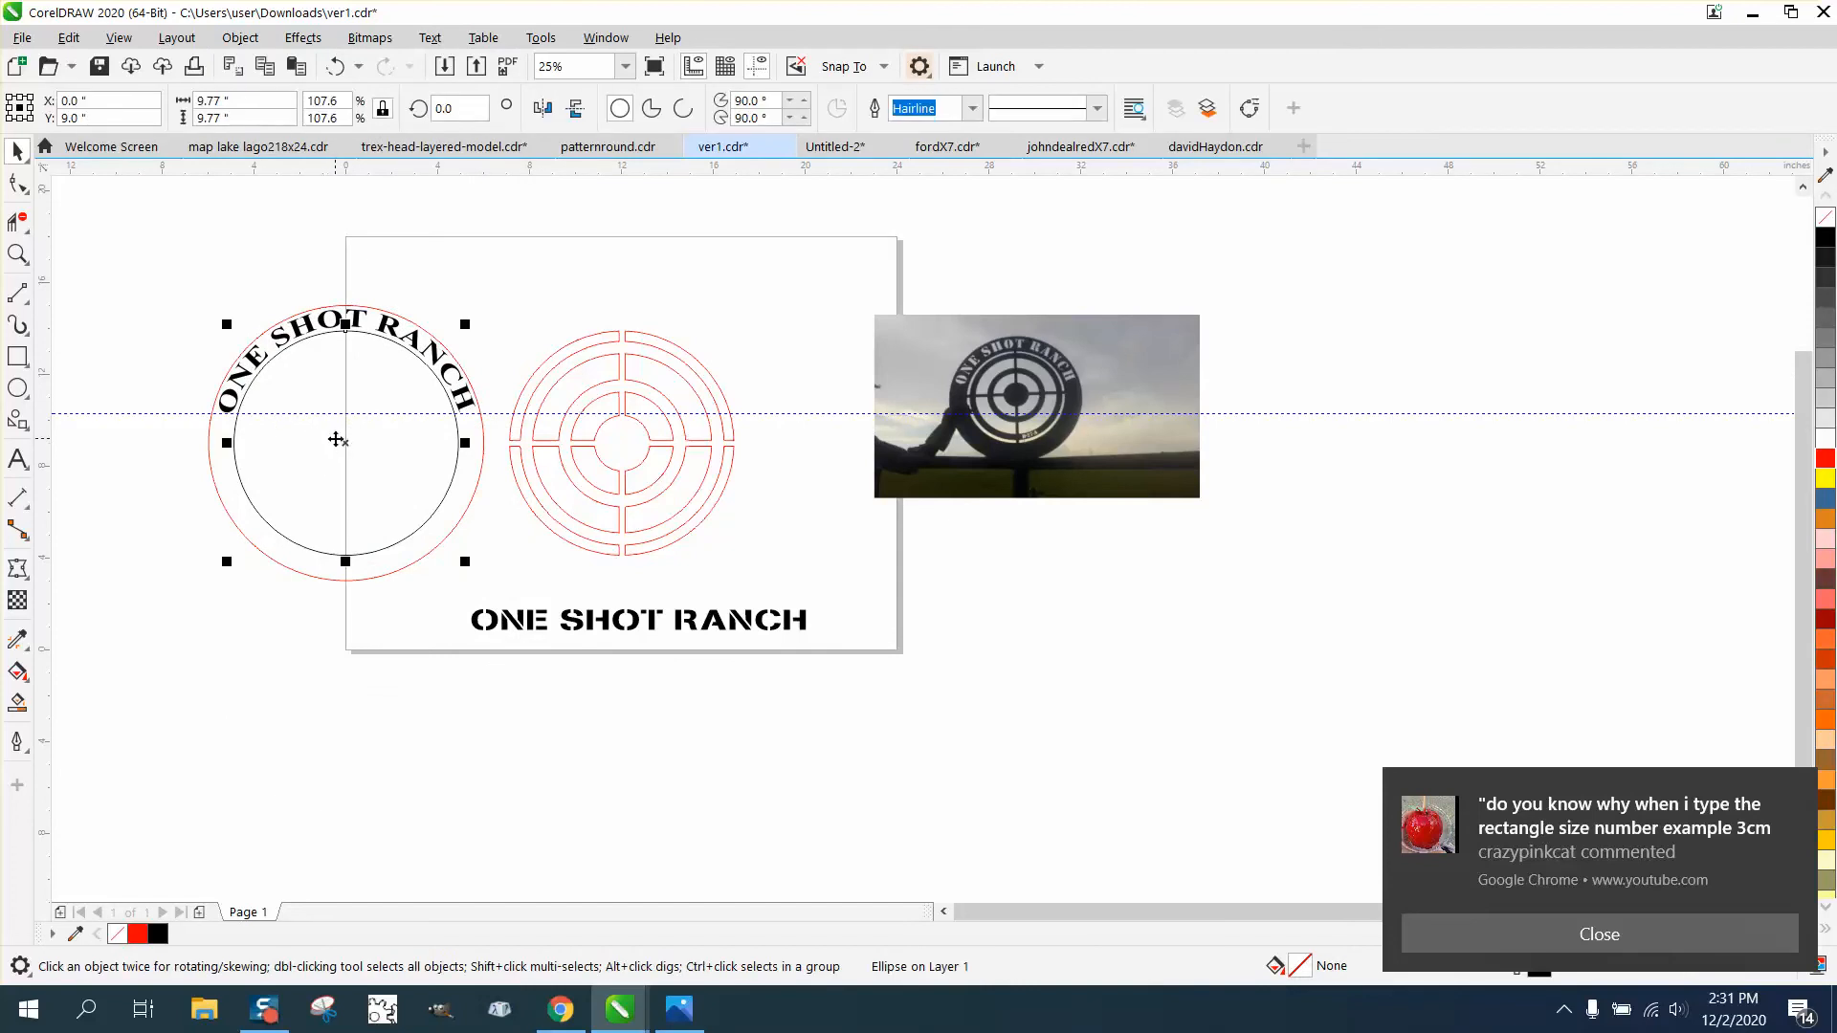
key("Delete")
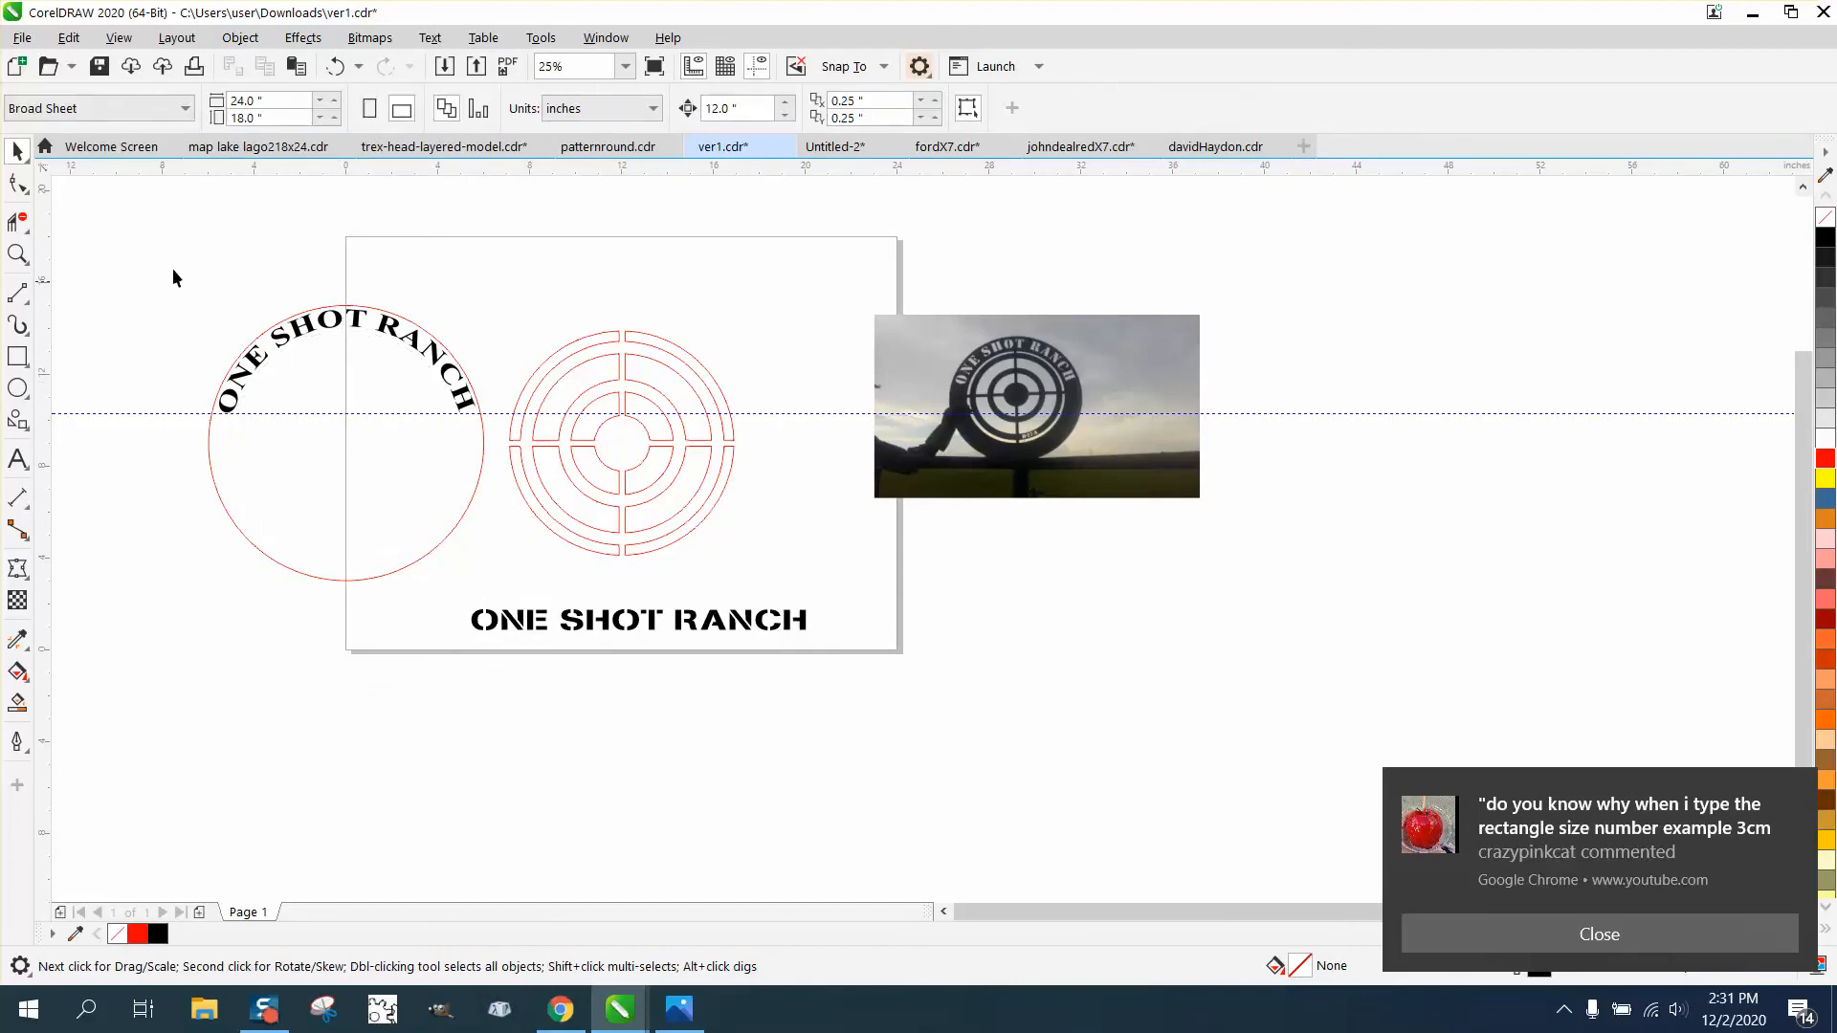
- Center the curved text and the outer red circle together on the page, around the target rings
left_click_drag(520, 560, 526, 574)
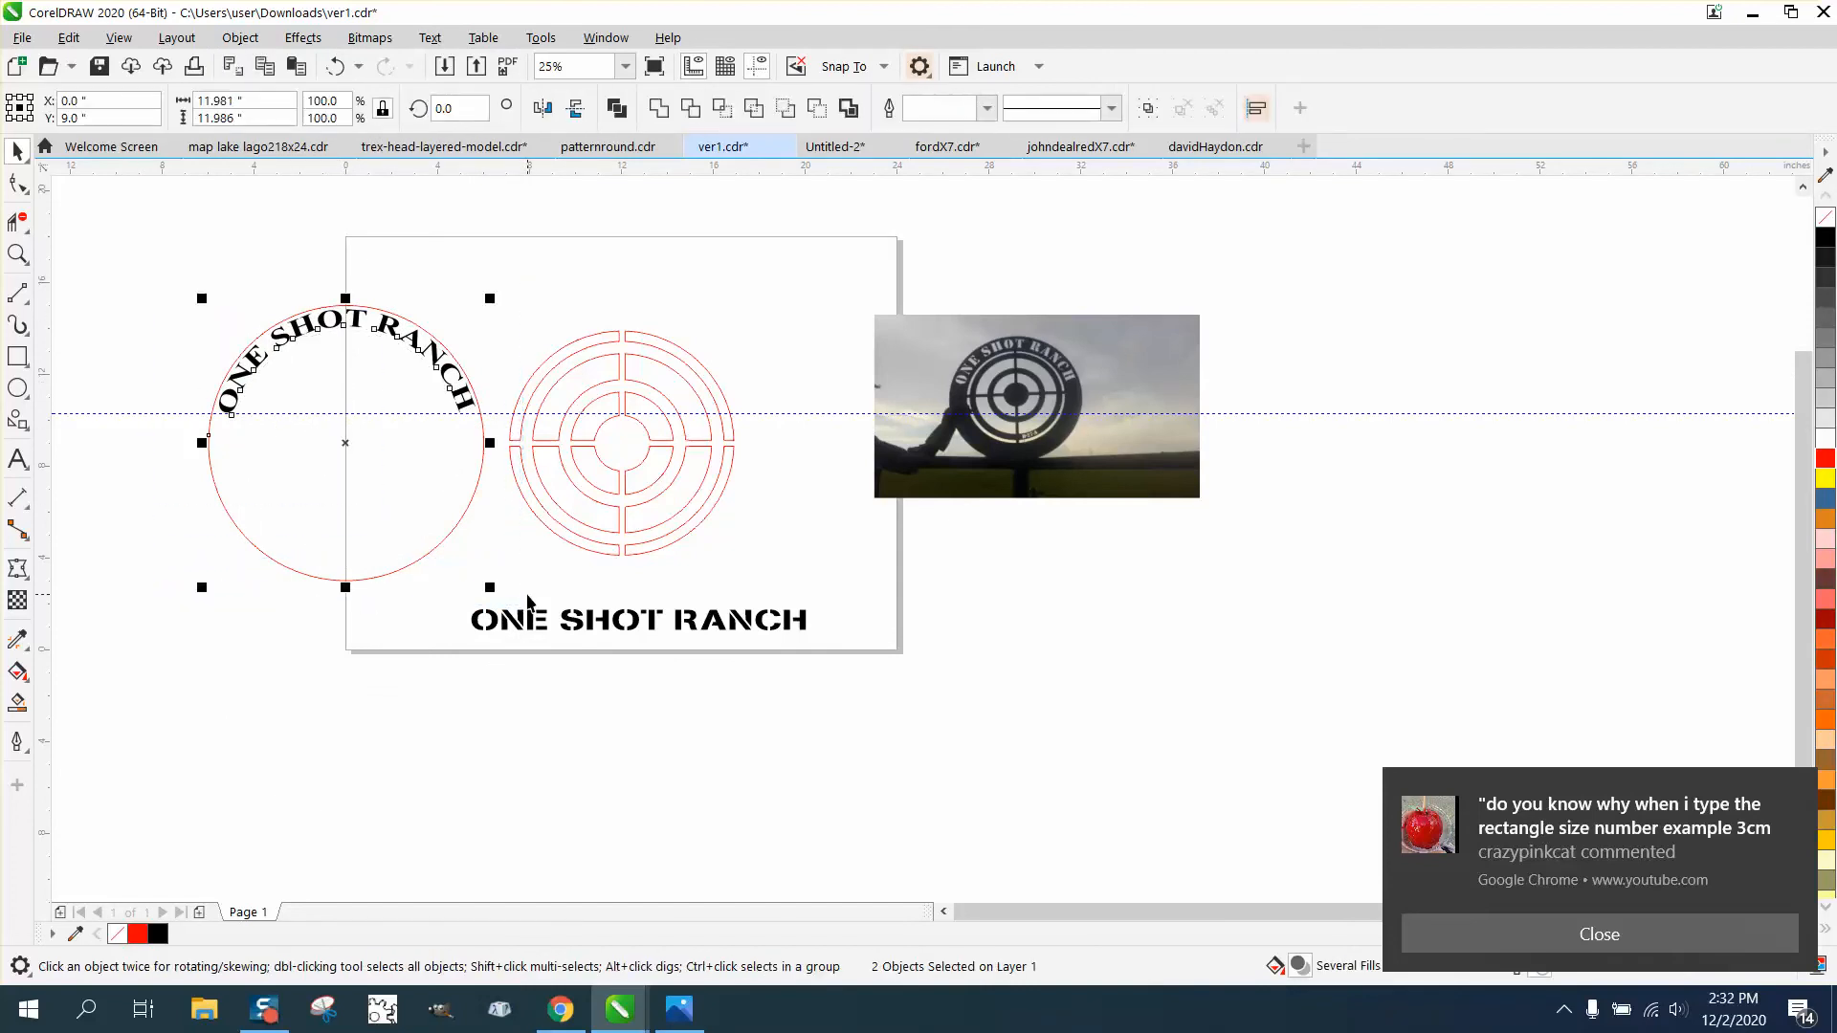
key("p")
left_click(404, 362)
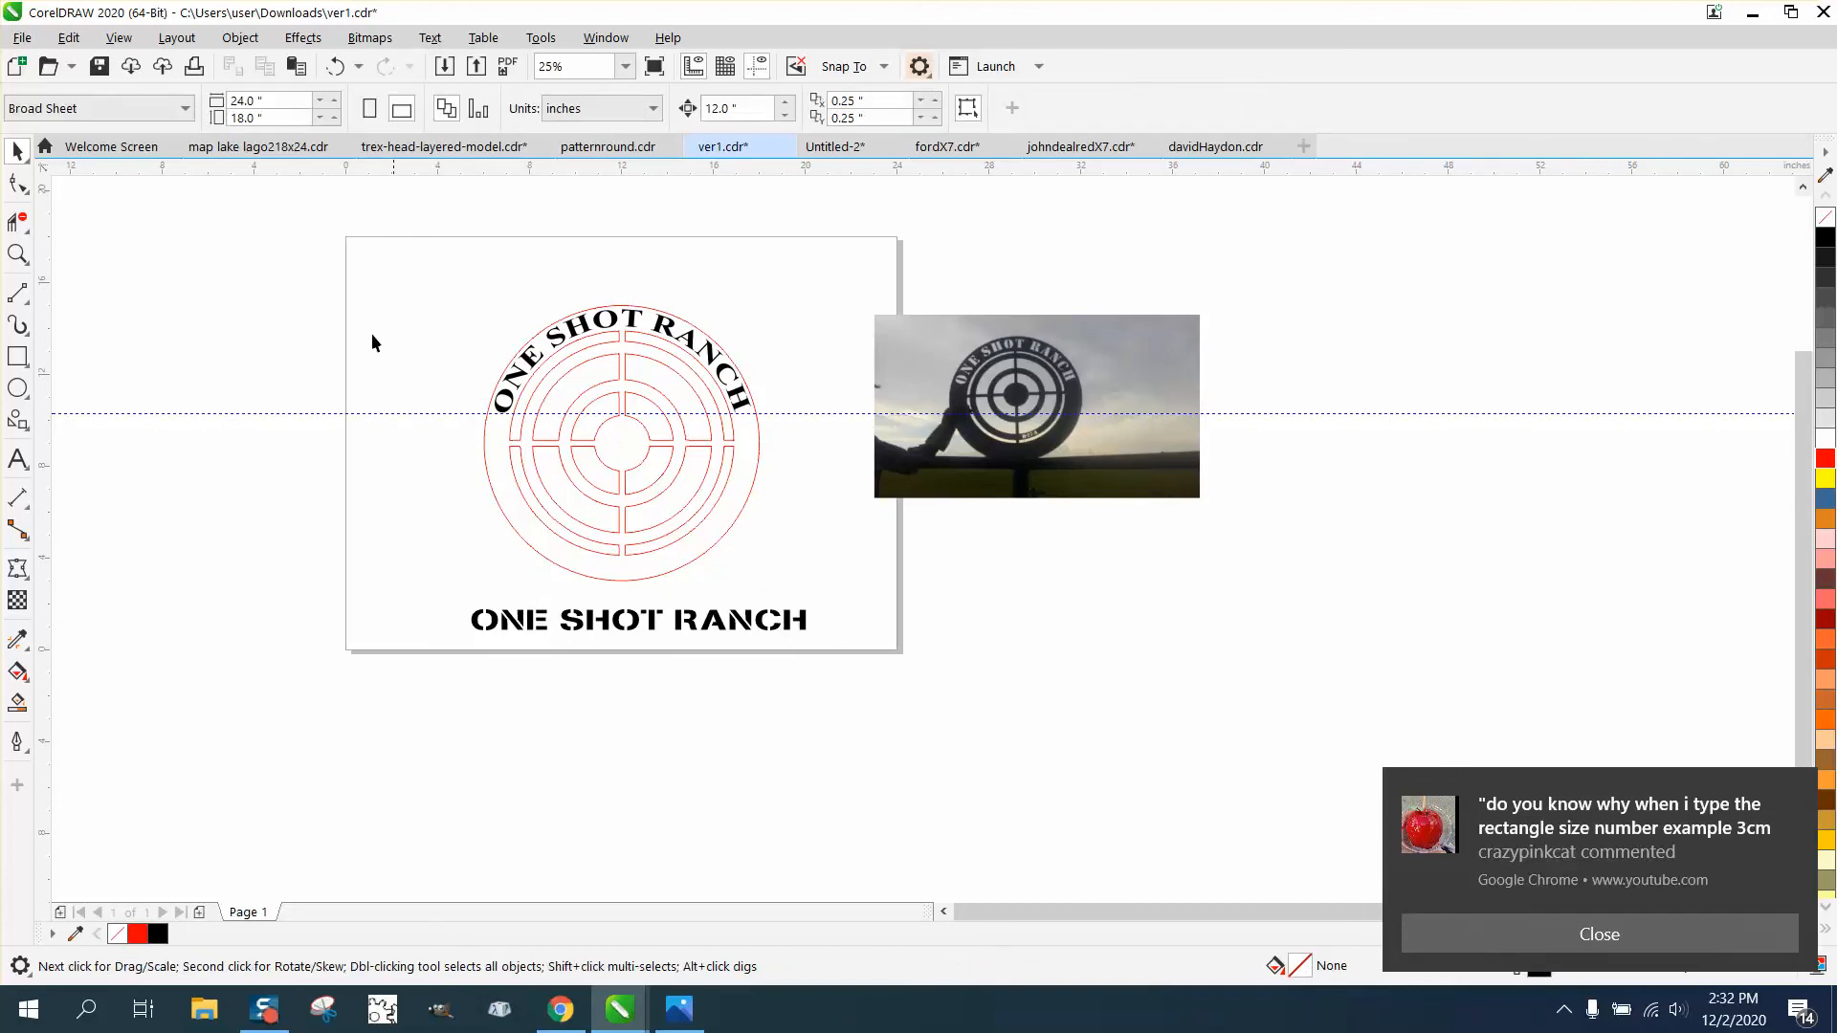
- Remove the fill from the curved ONE SHOT RANCH text and give it a red outline
left_click(18, 253)
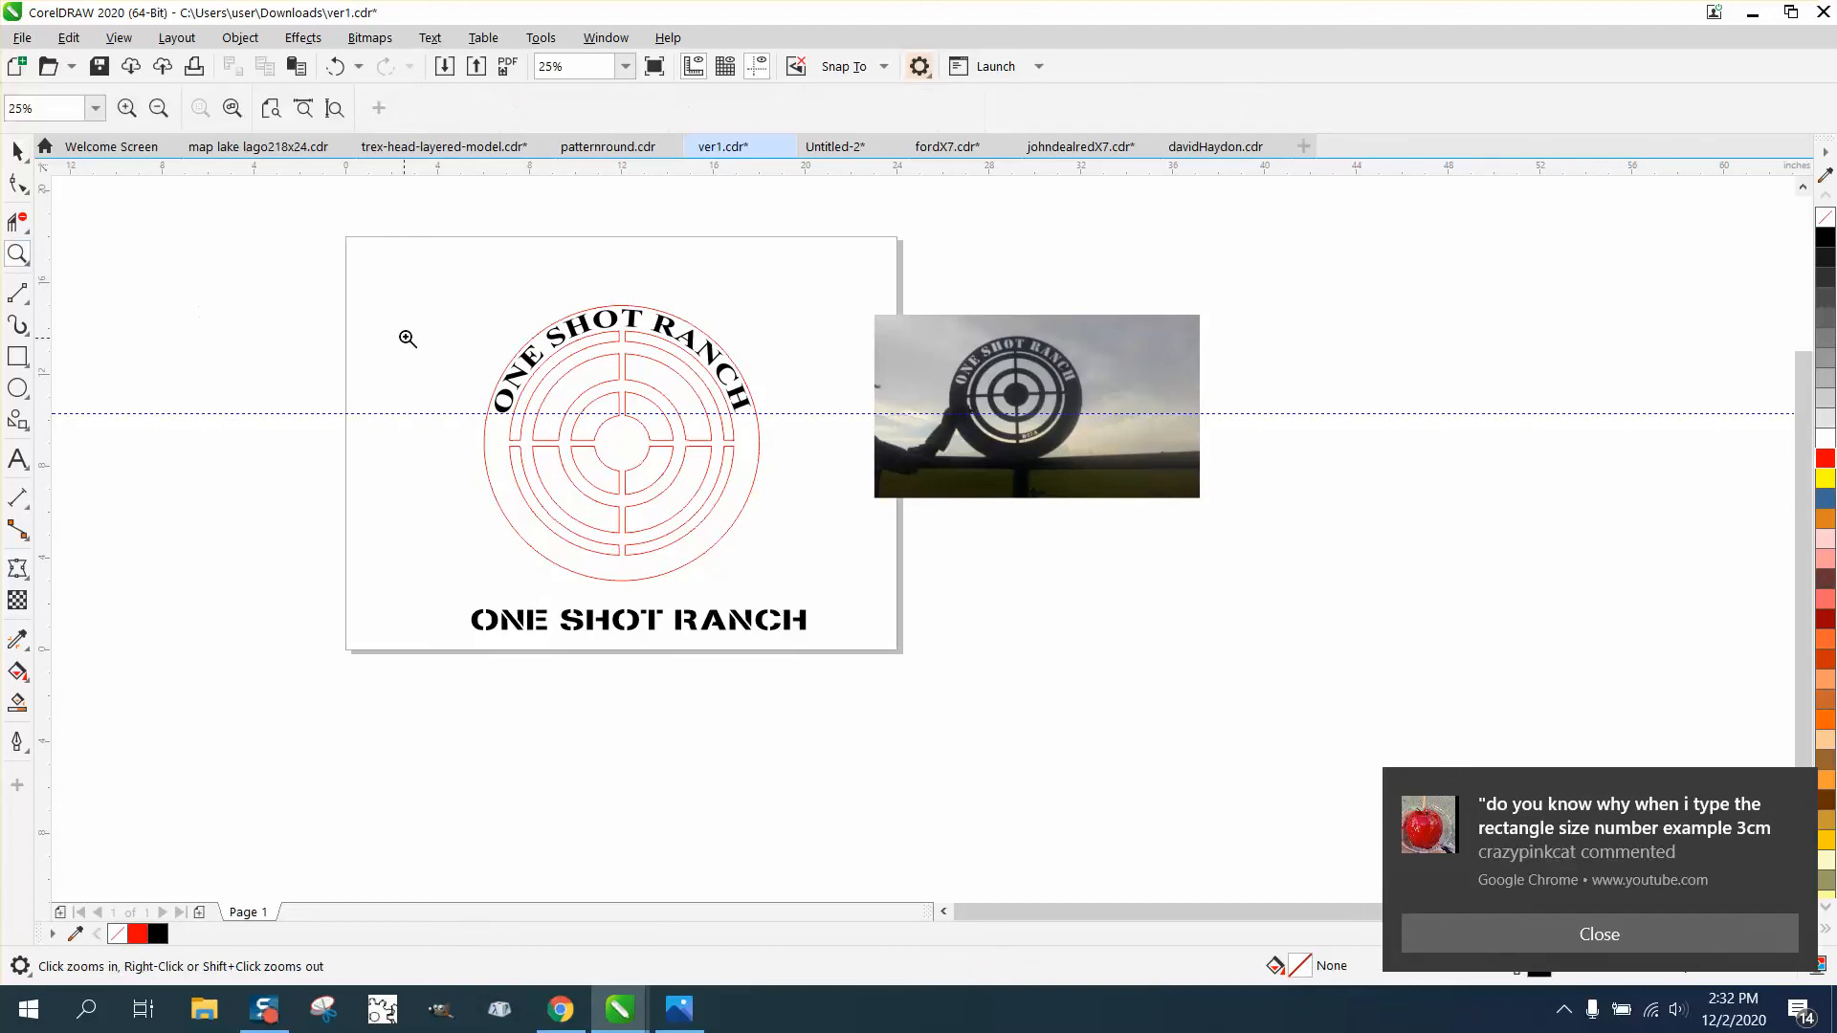
left_click_drag(413, 288, 873, 608)
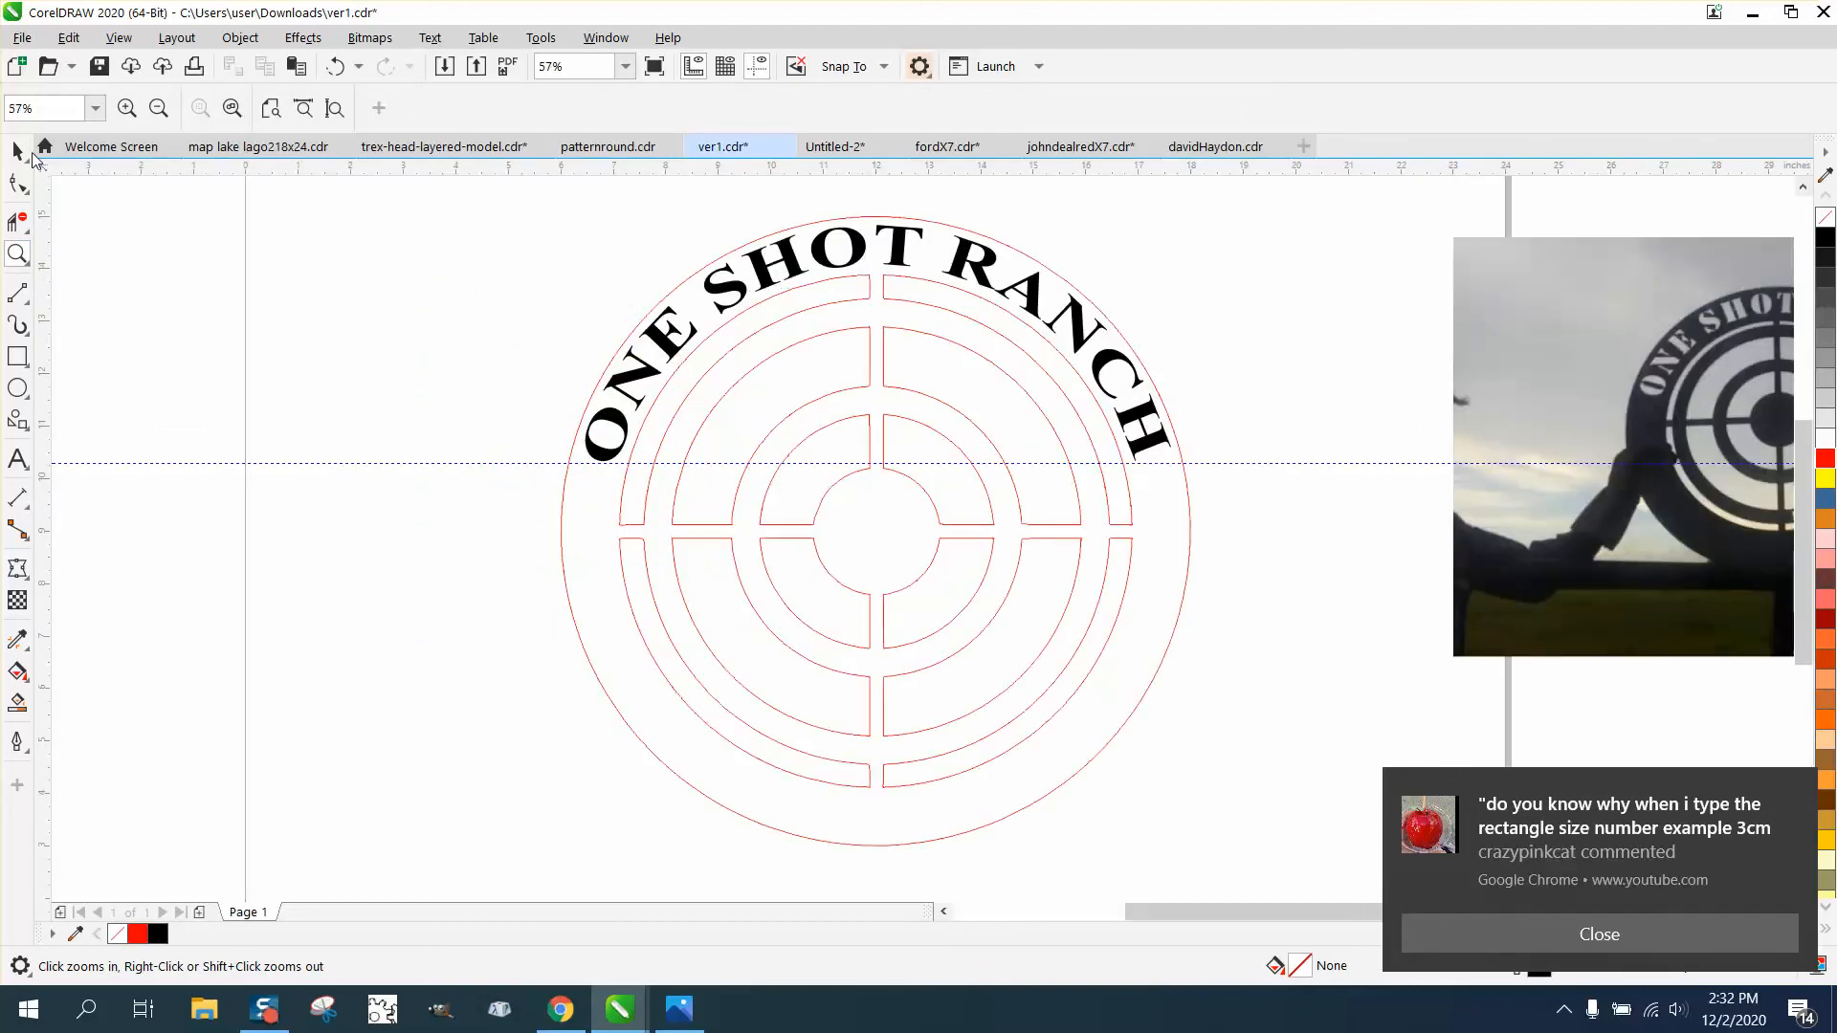
left_click(17, 150)
left_click(656, 340)
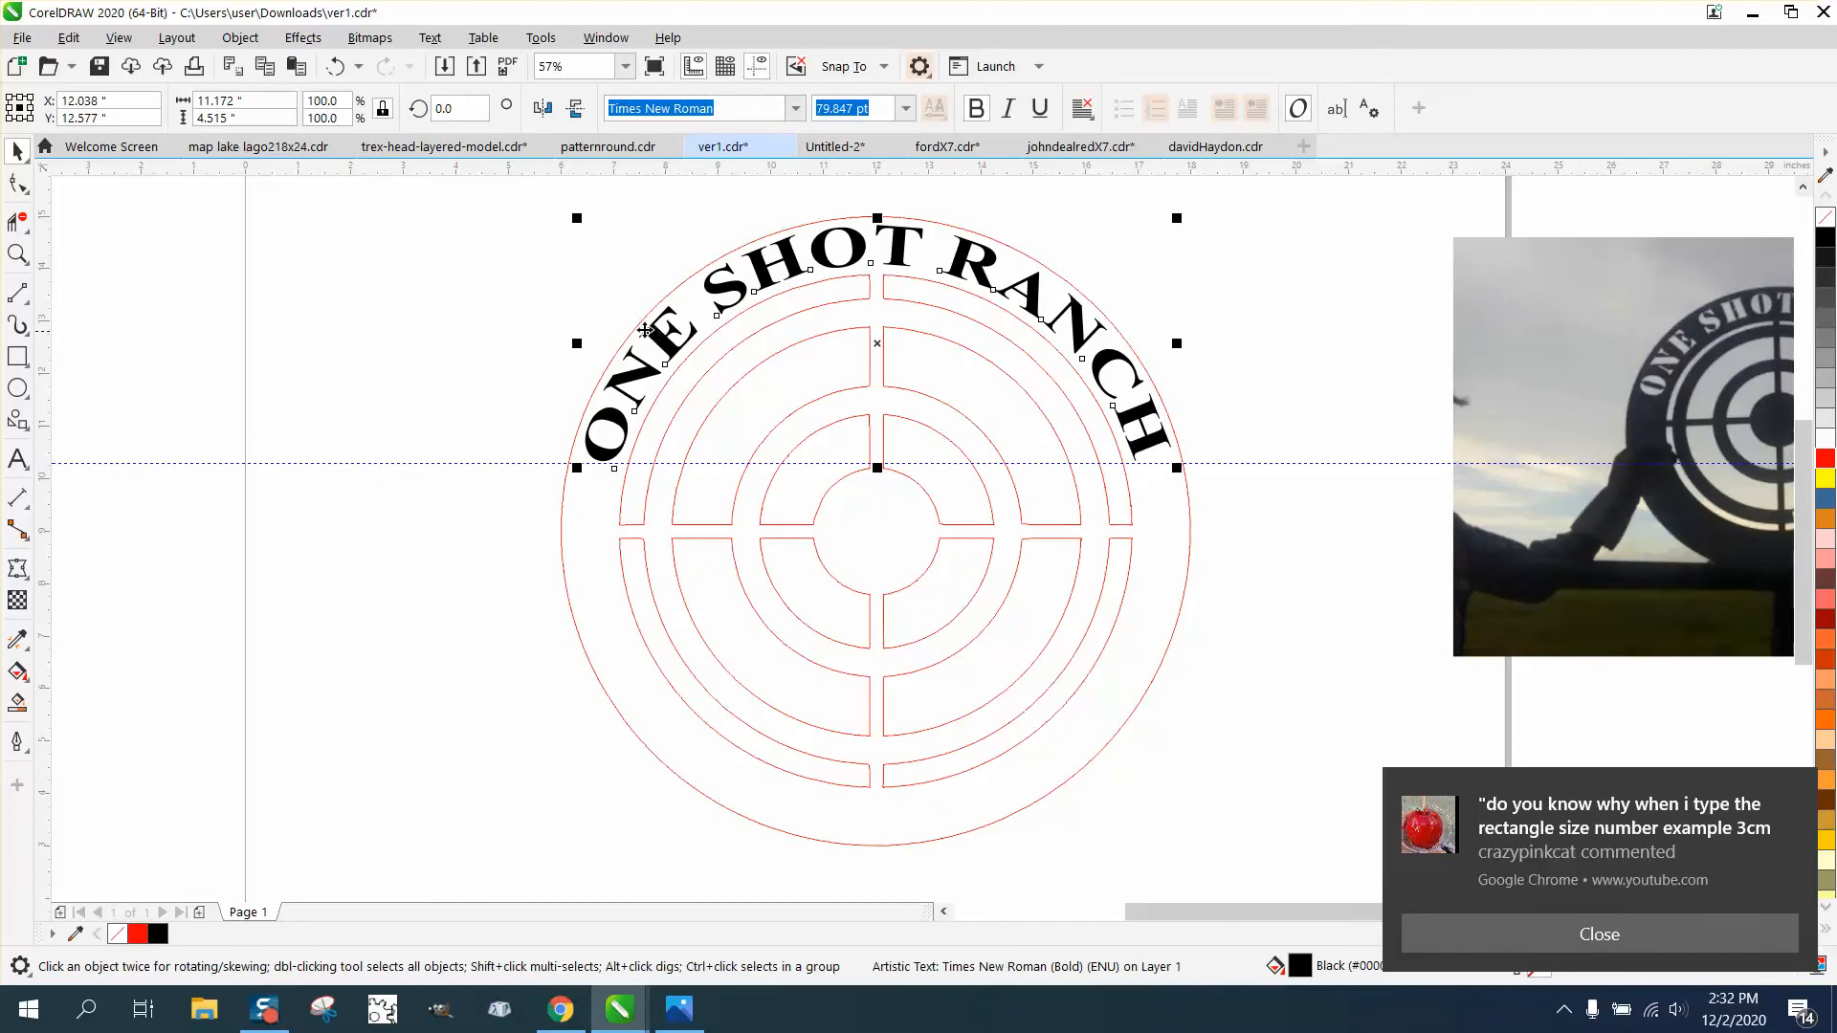
left_click(1825, 219)
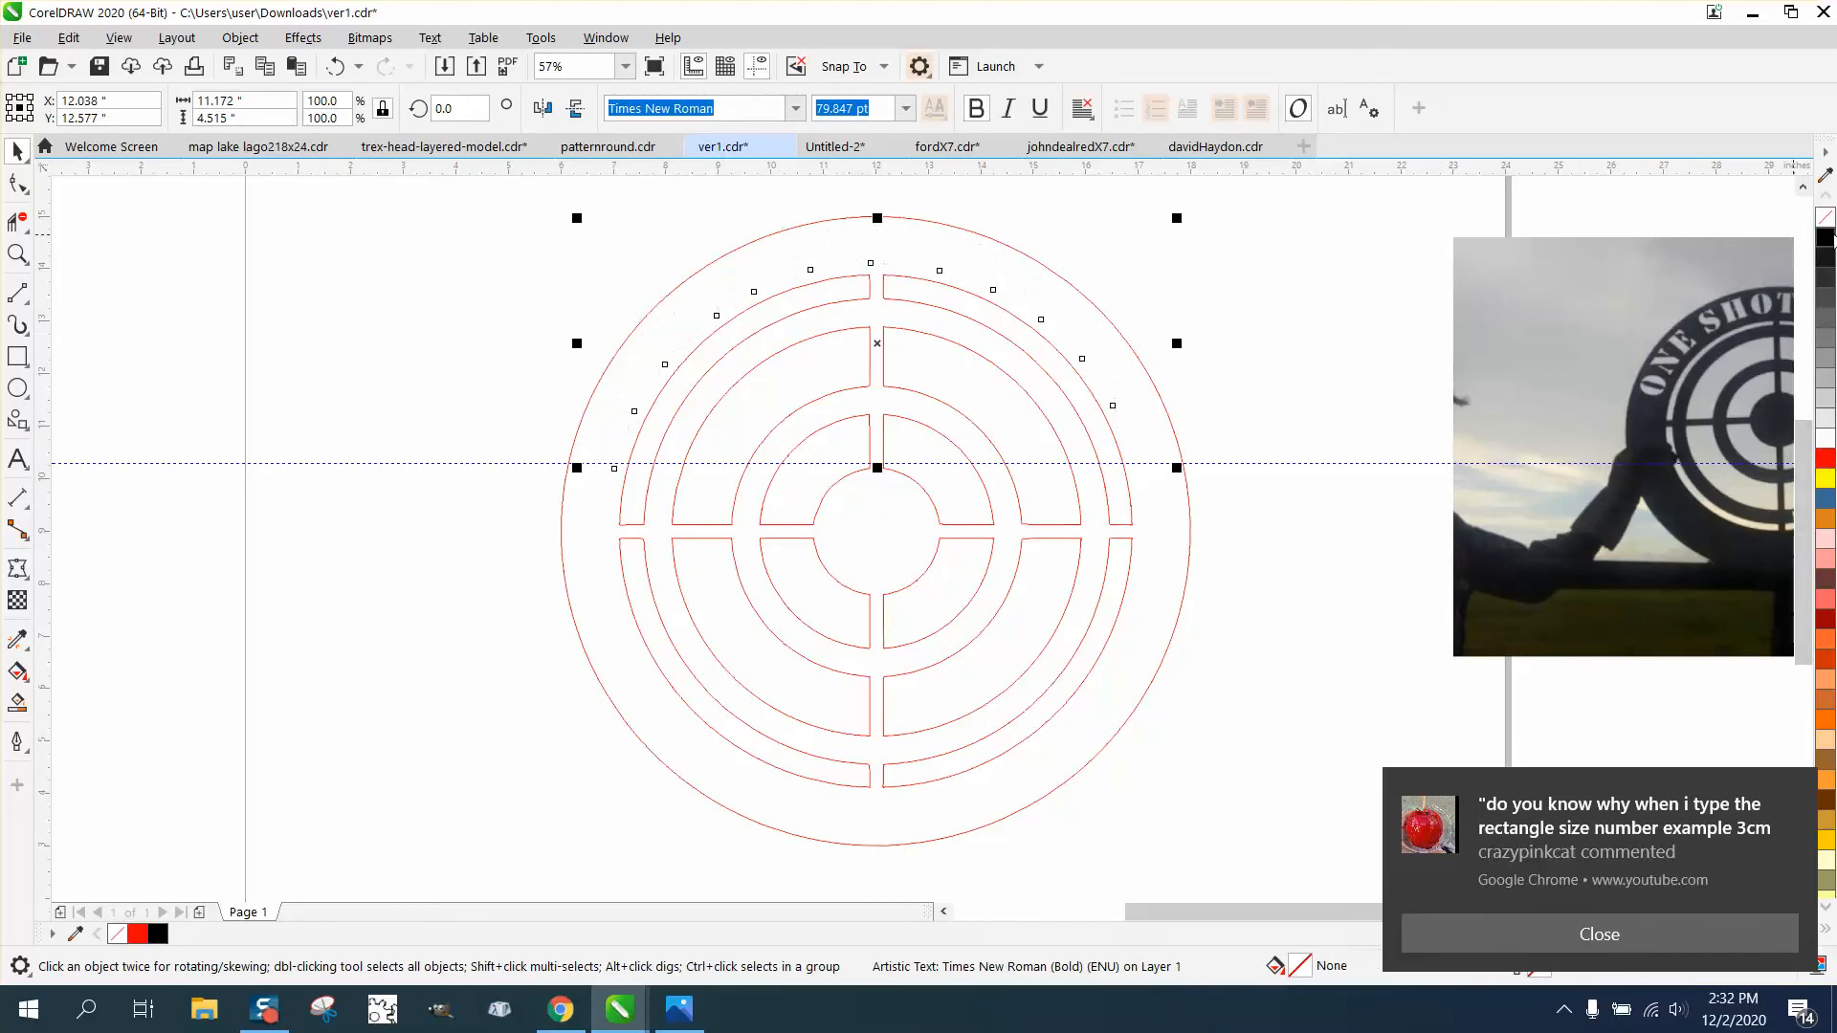
right_click(1827, 460)
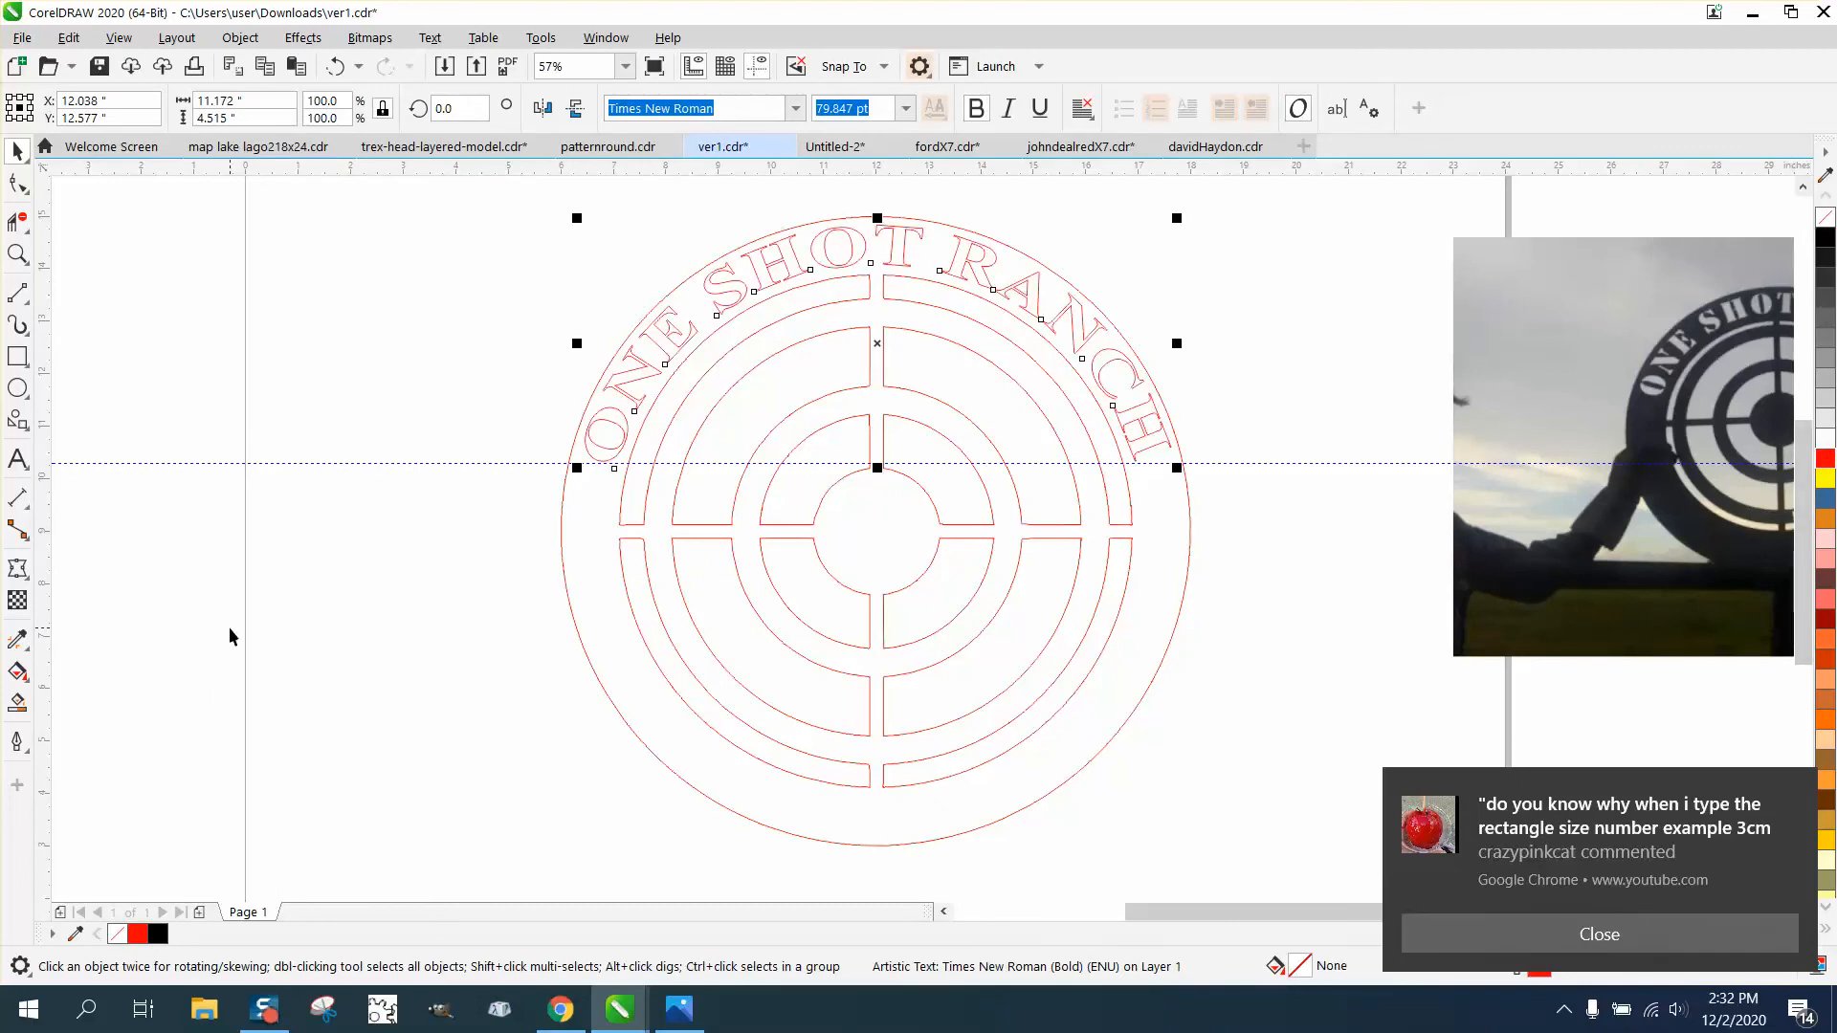
- Try filling the sign's solid area around the letters and target openings with black using Smart Fill
scroll(502, 400, "down", 2)
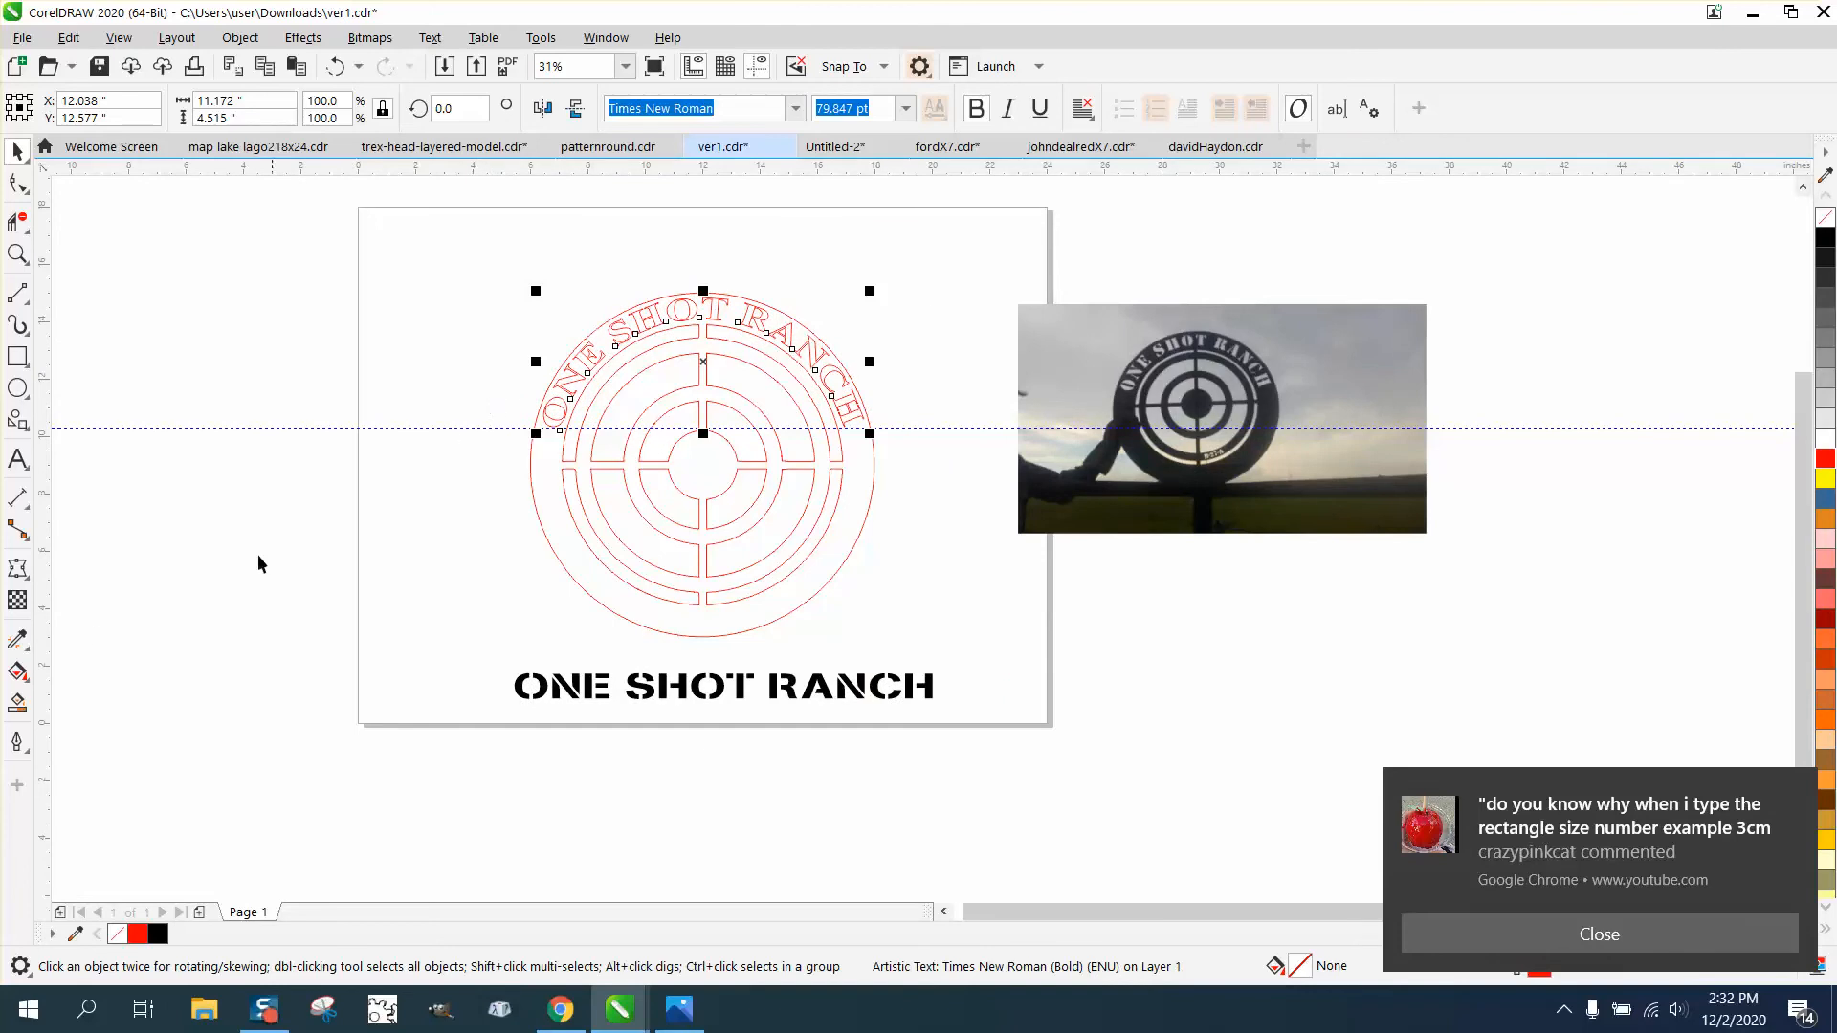
left_click(16, 705)
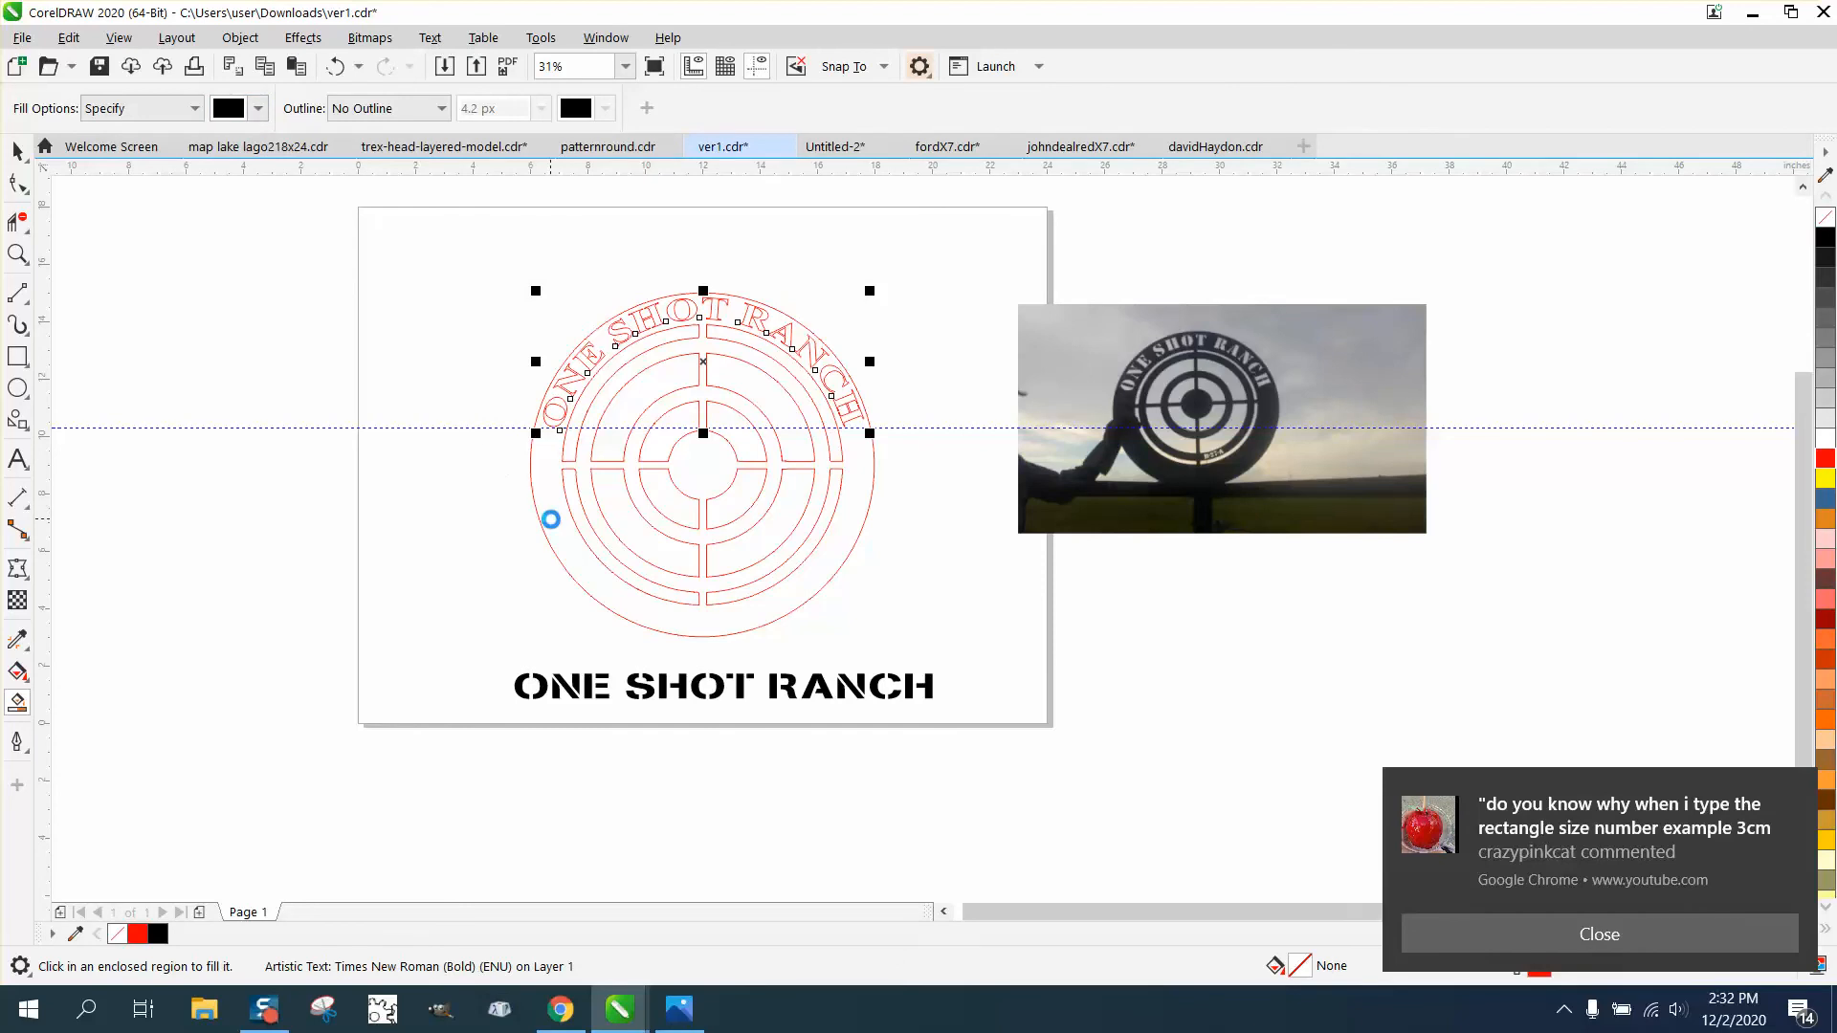
left_click(551, 519)
- Smart-fill the enclosed centers of both Os, the R and the first A in the curved text with black
left_click(17, 253)
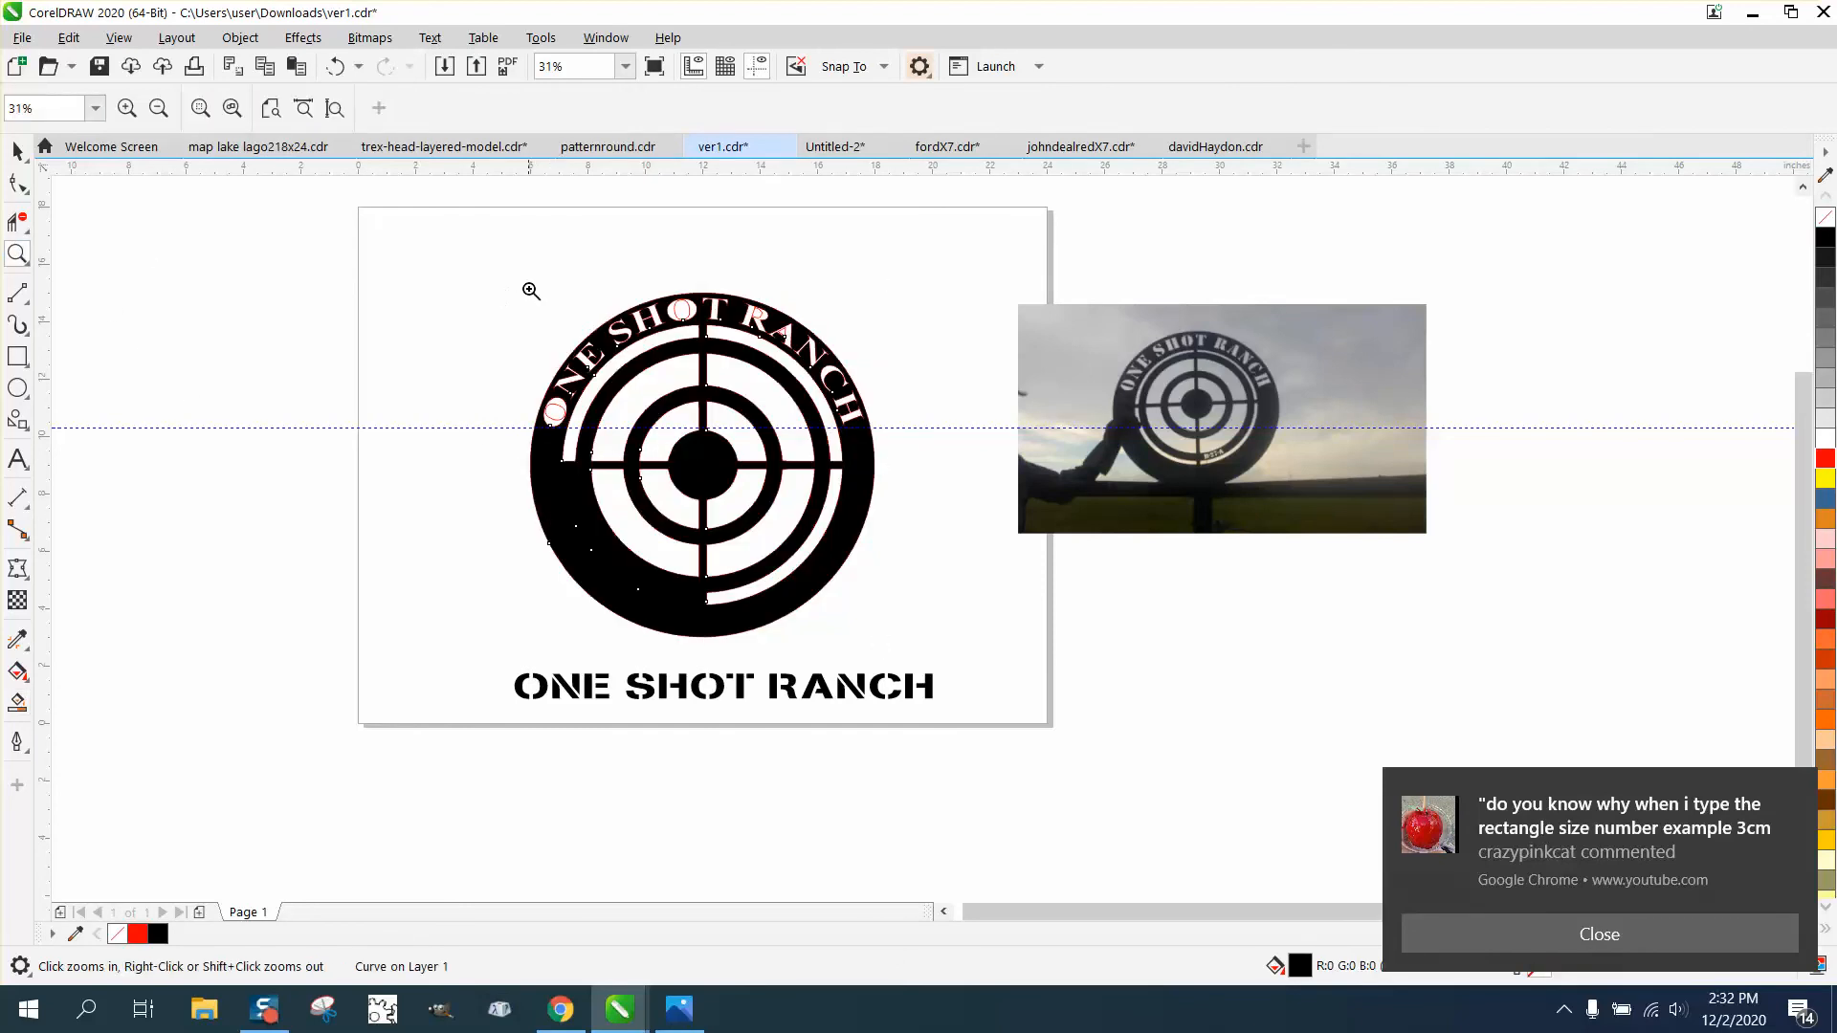
left_click_drag(512, 273, 1049, 583)
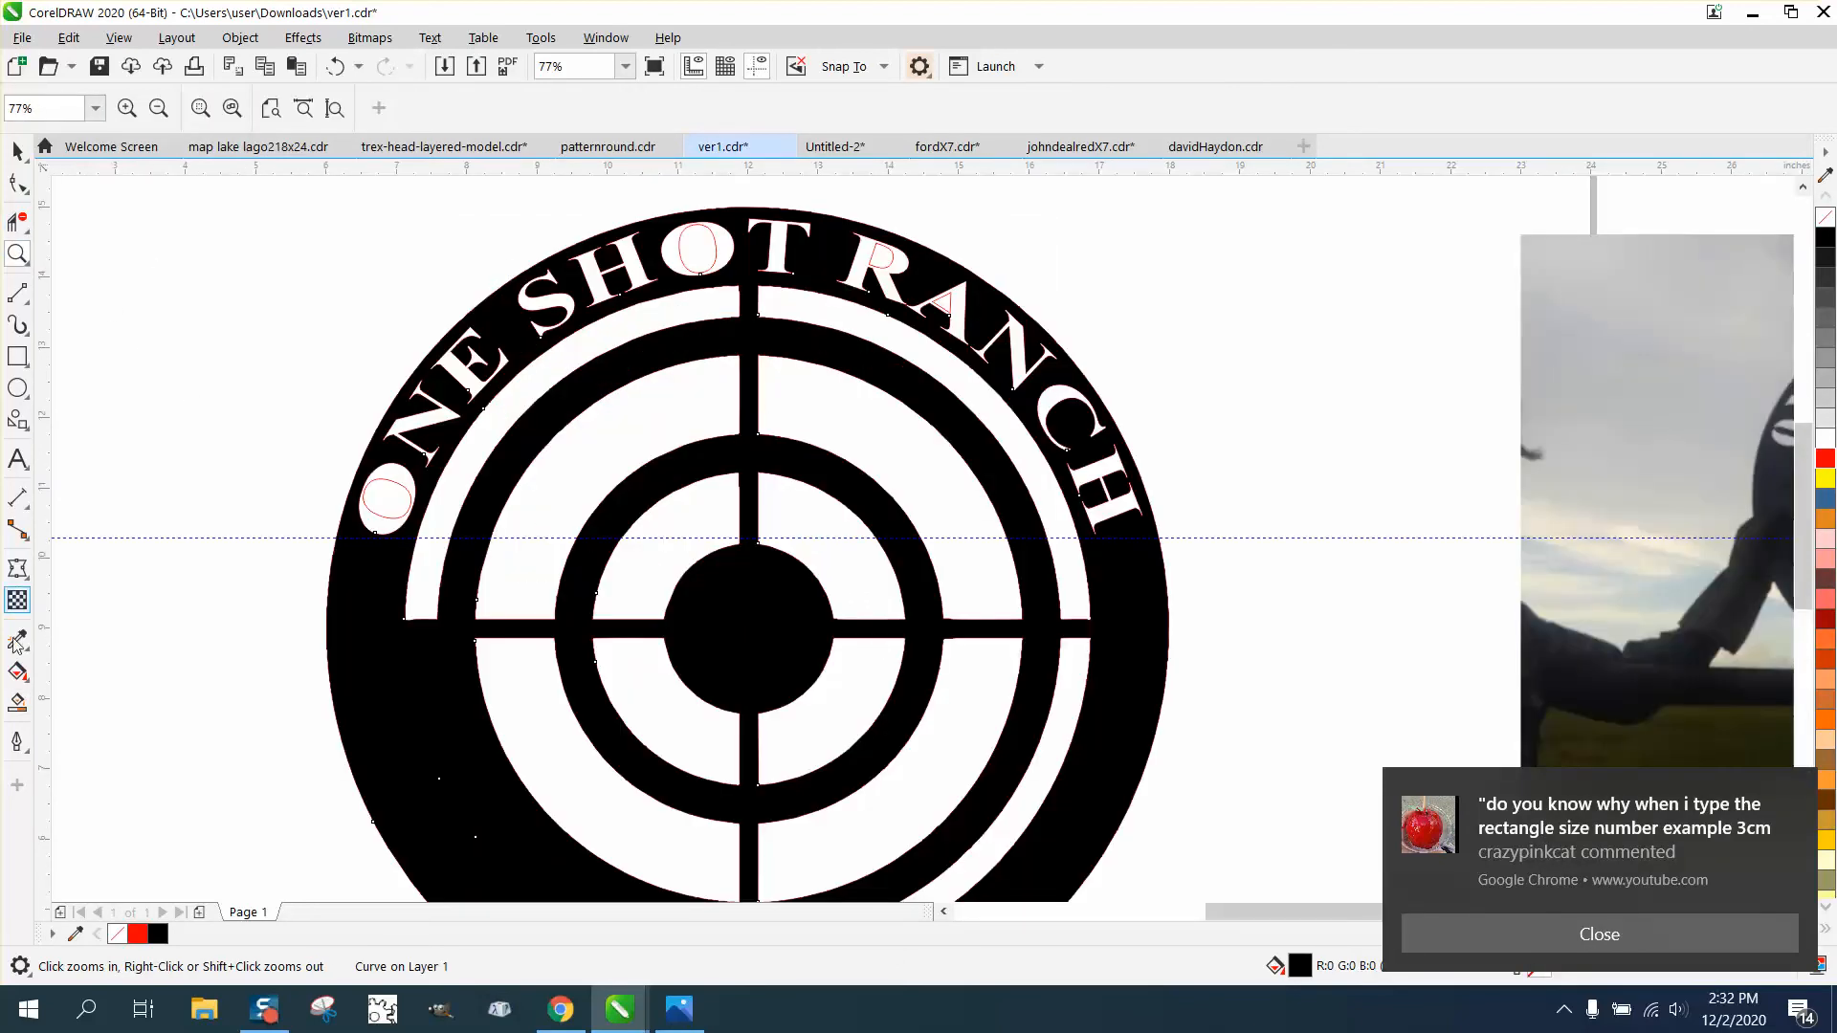
left_click(17, 702)
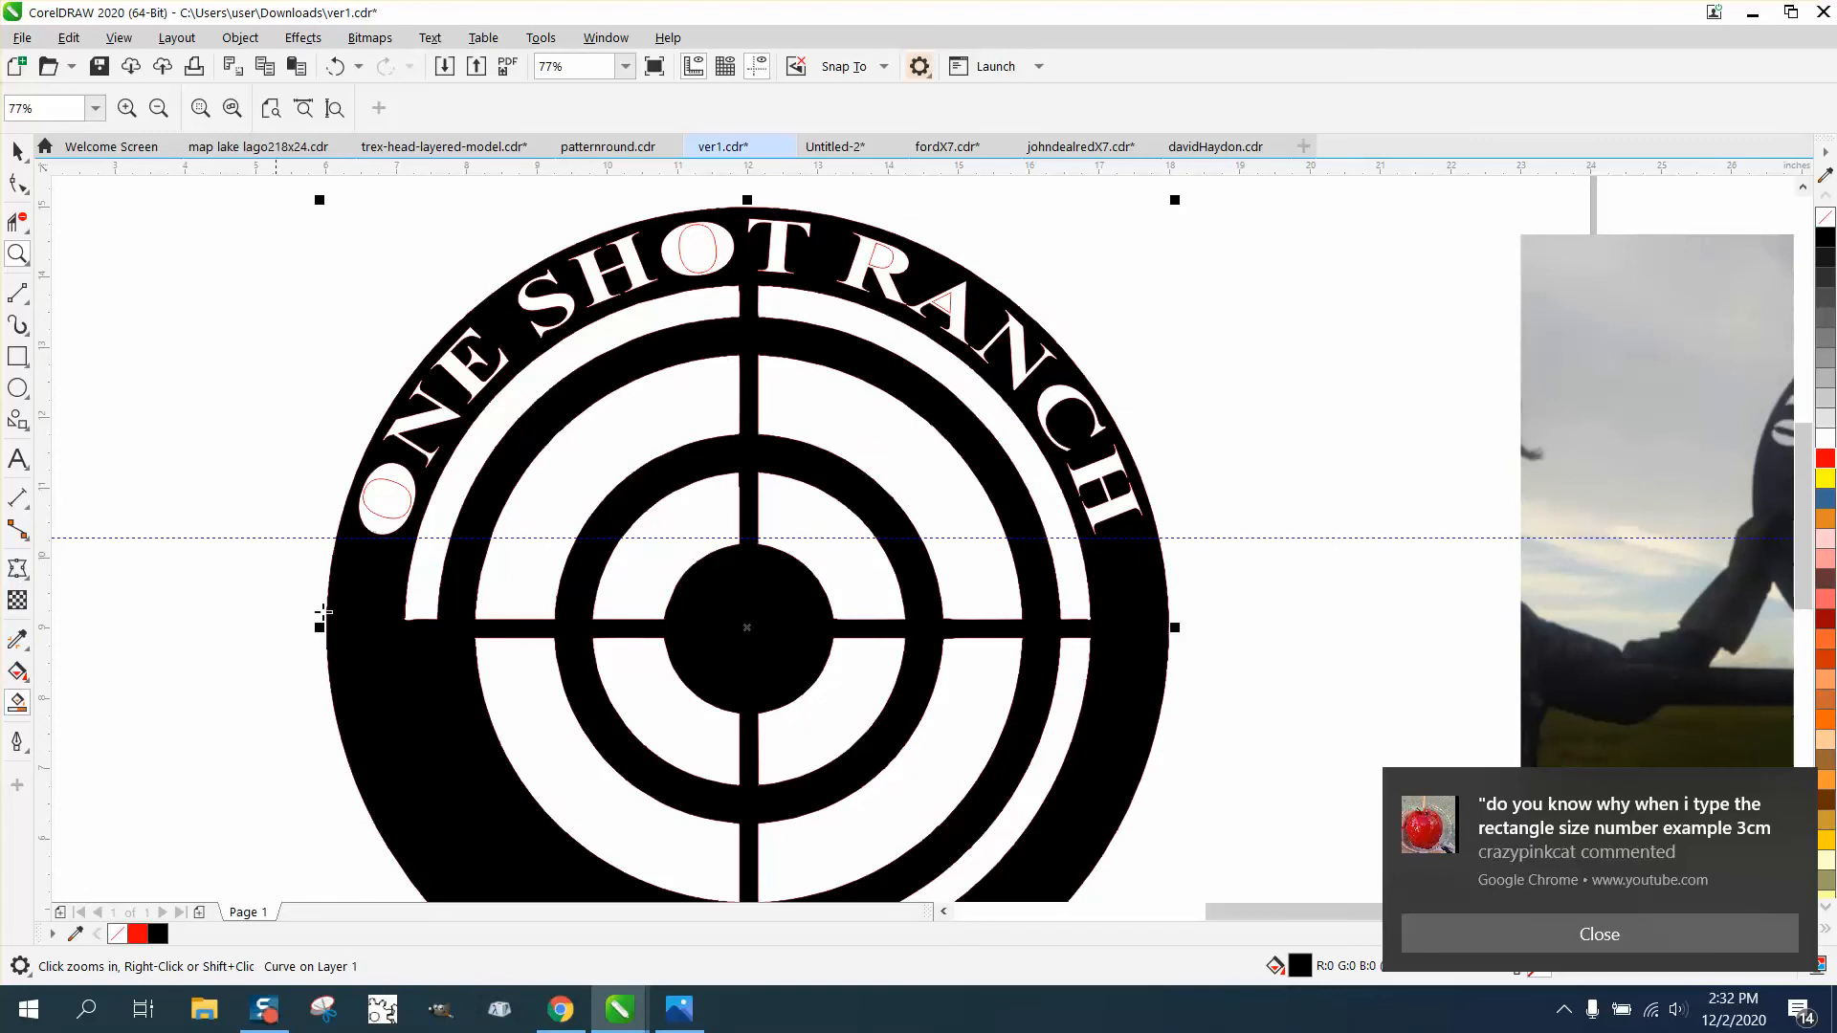
left_click(395, 494)
left_click(695, 249)
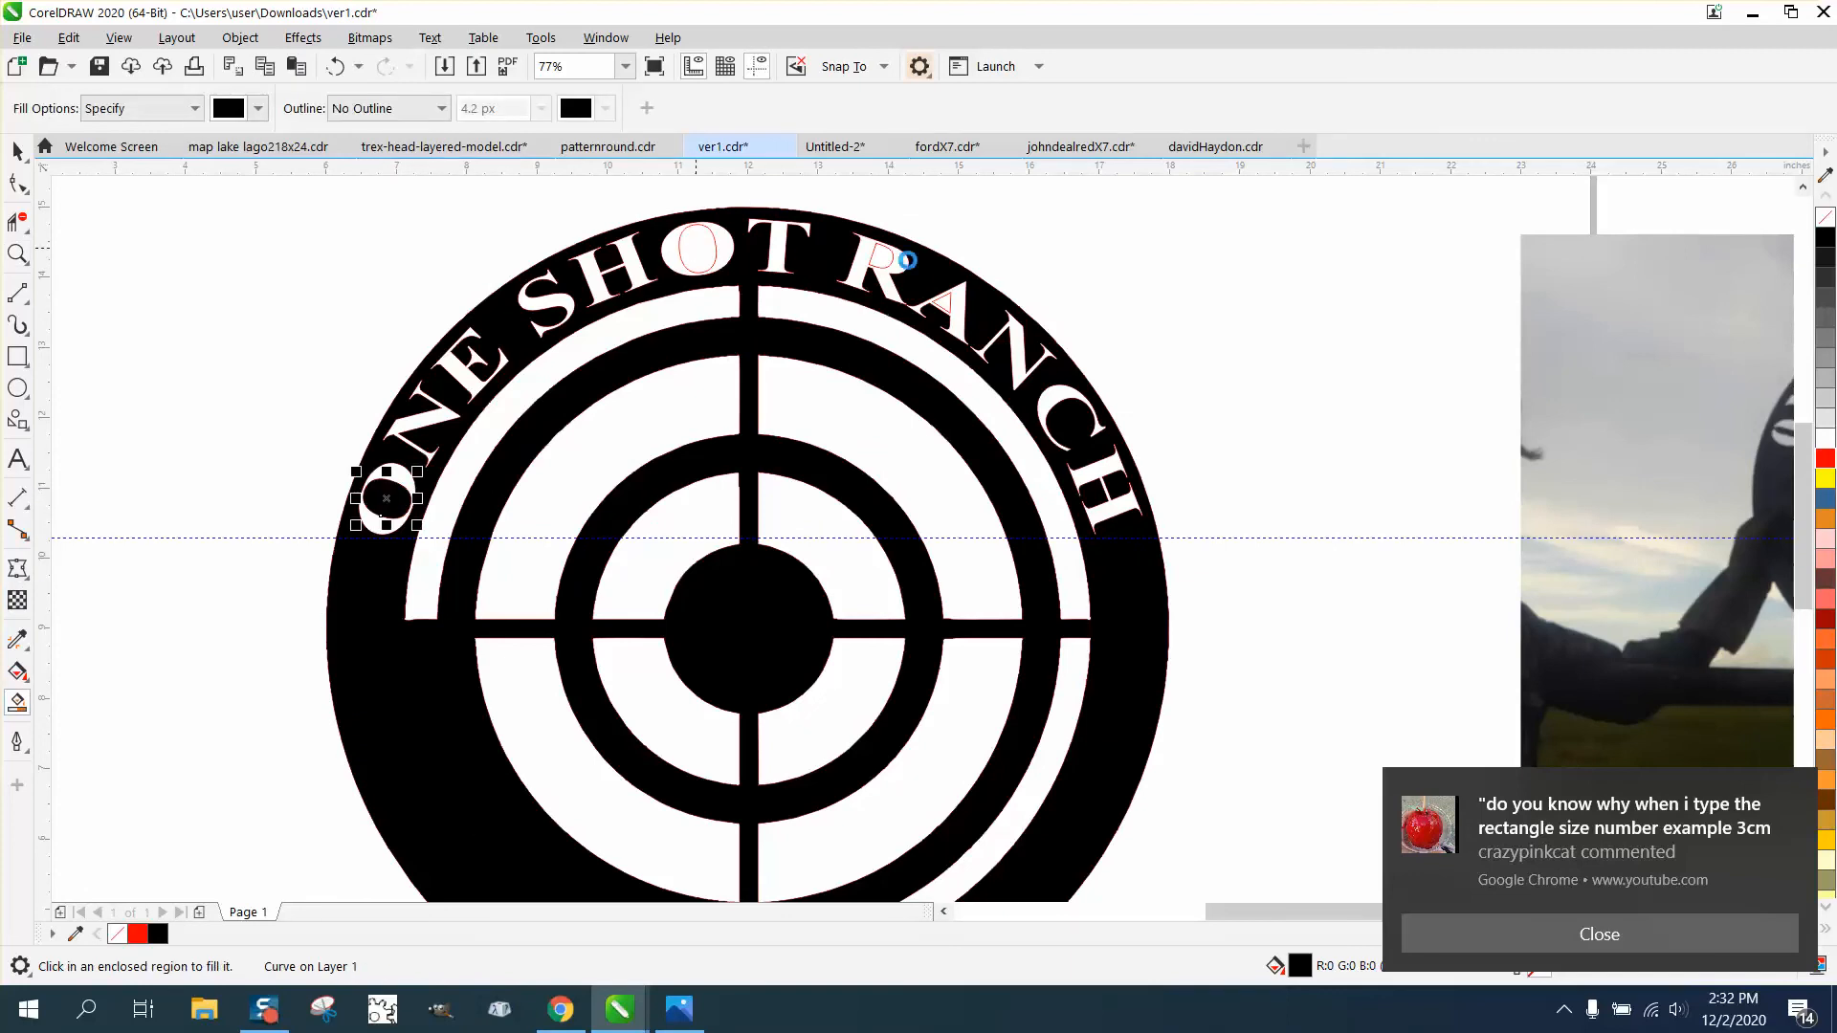
left_click(880, 255)
left_click(943, 302)
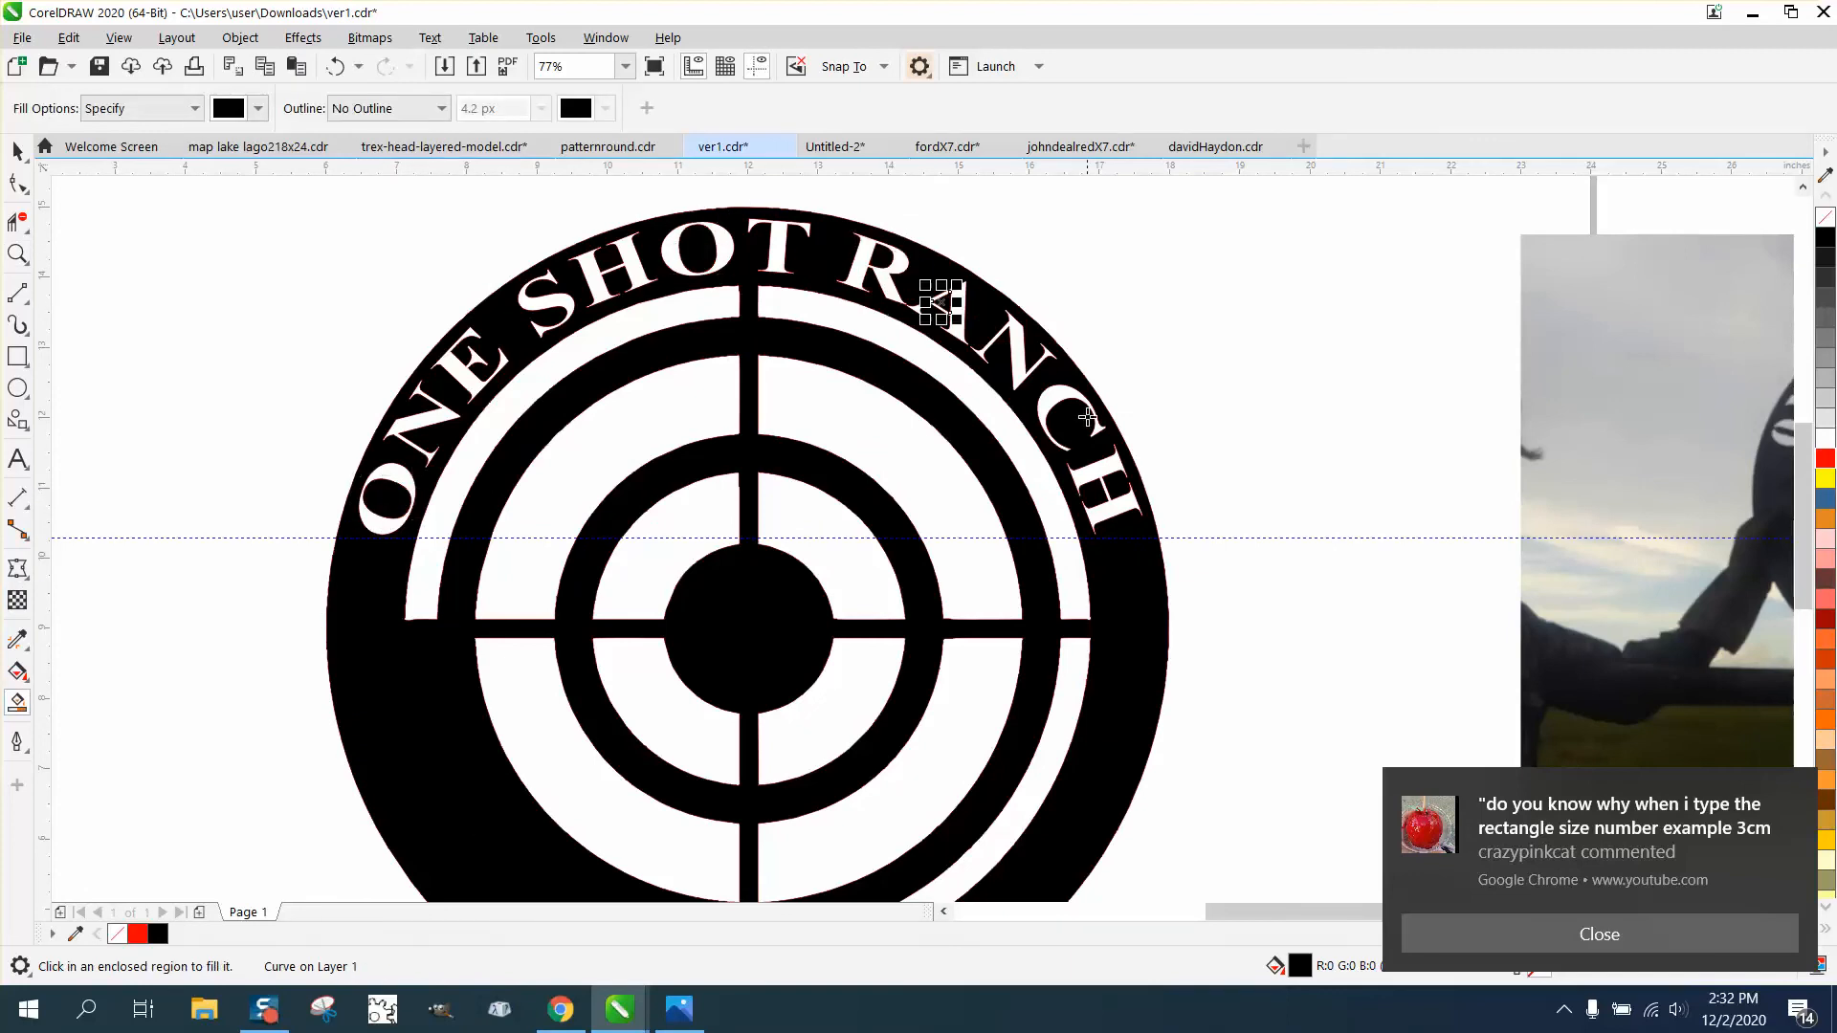
scroll(575, 337, "down", 2)
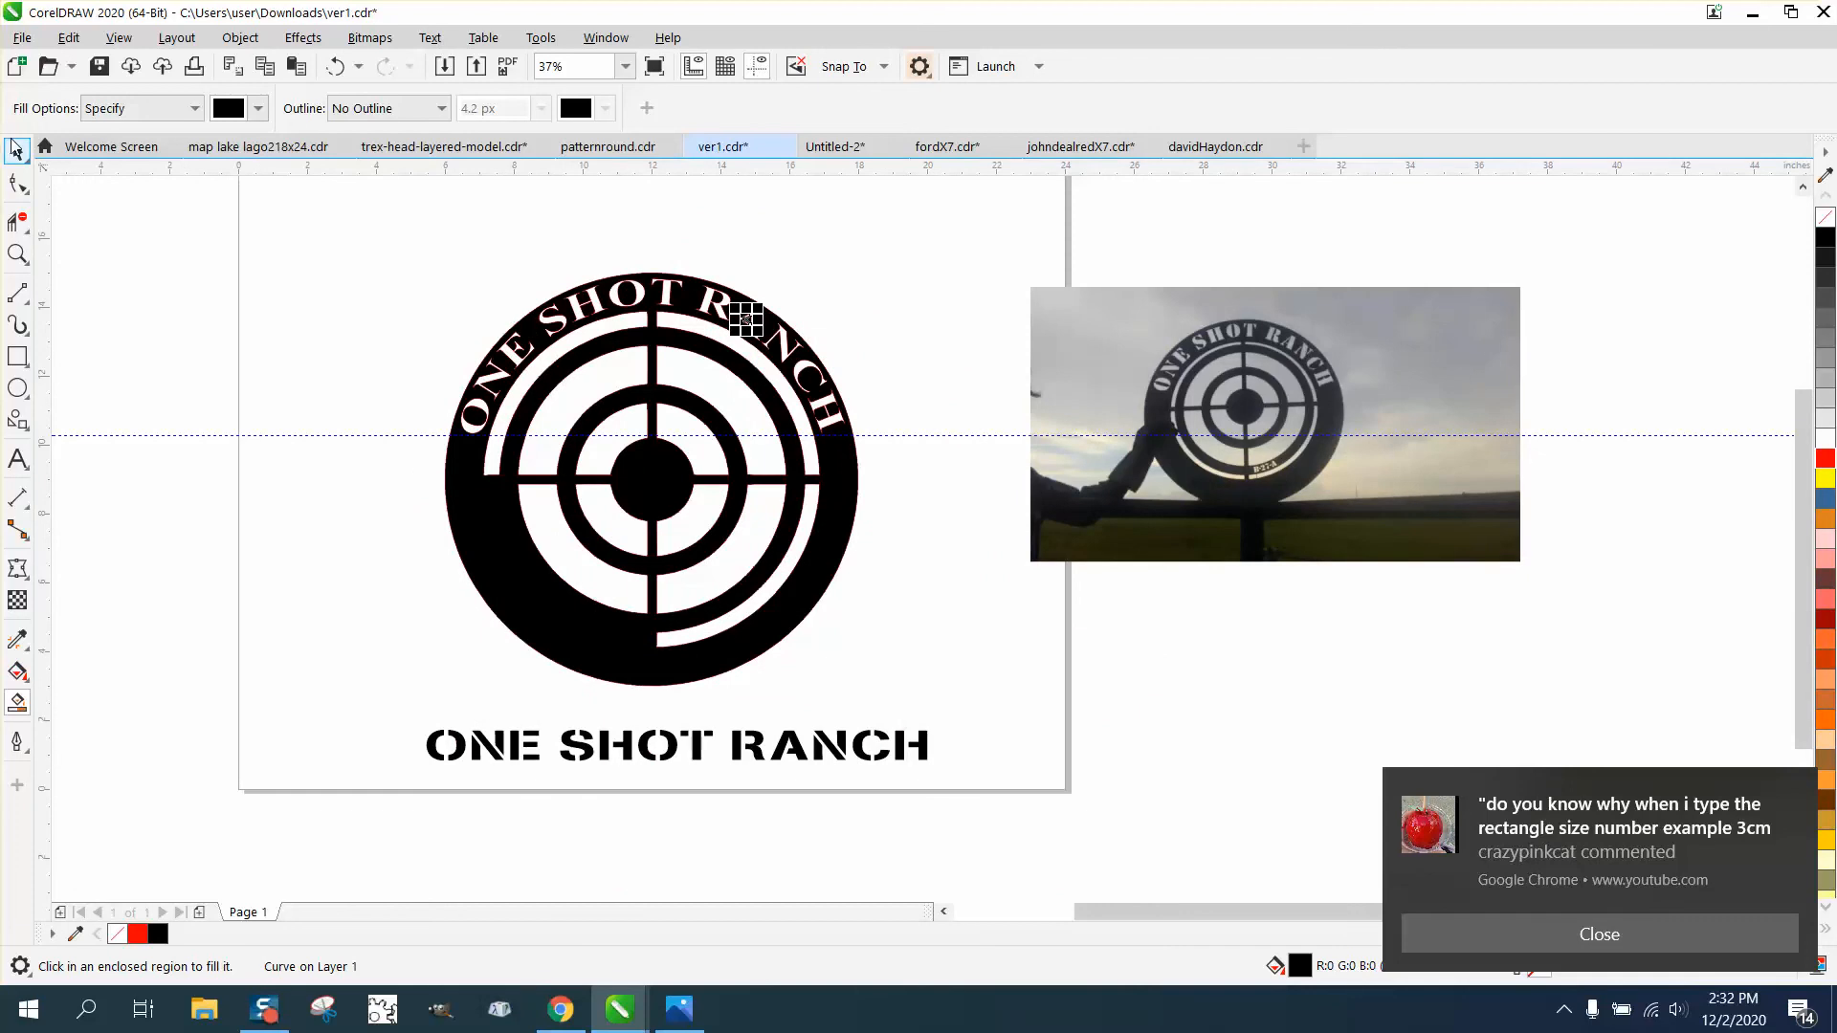
- Remove the outlines from all objects of the black-filled target sign, and deselect them
left_click(16, 150)
left_click_drag(342, 240, 897, 701)
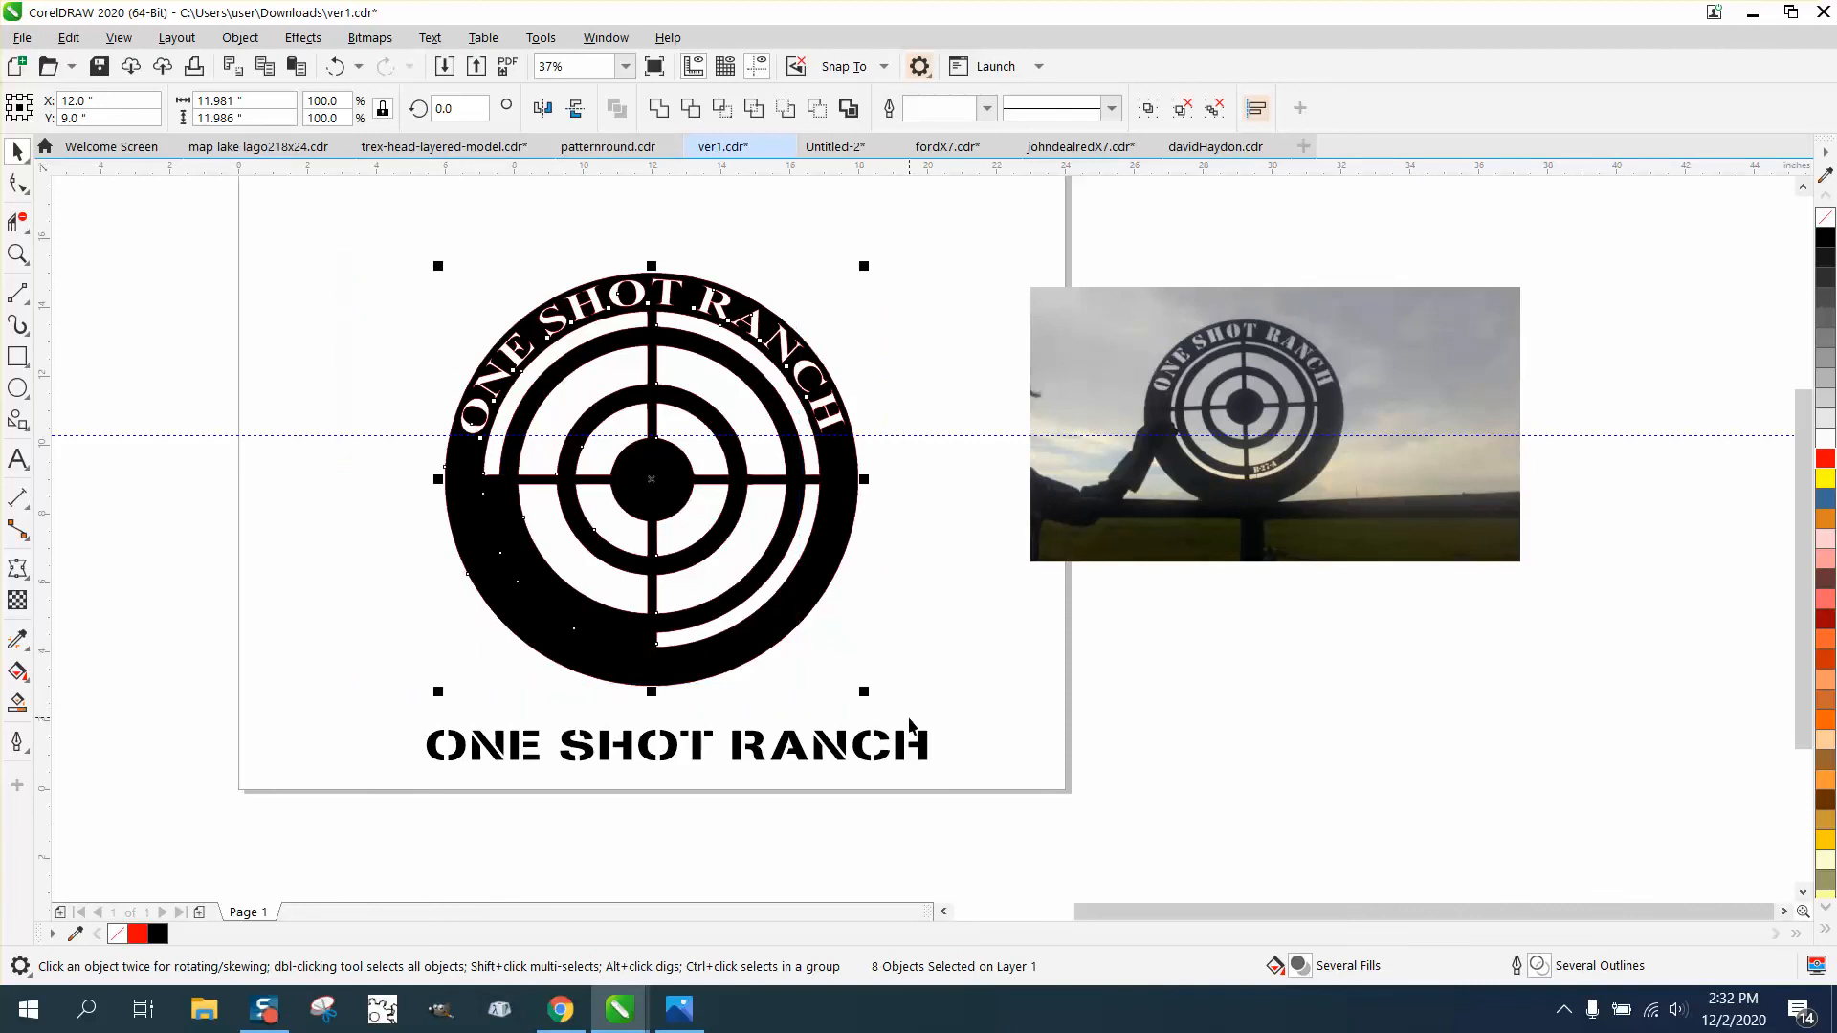
right_click(1827, 223)
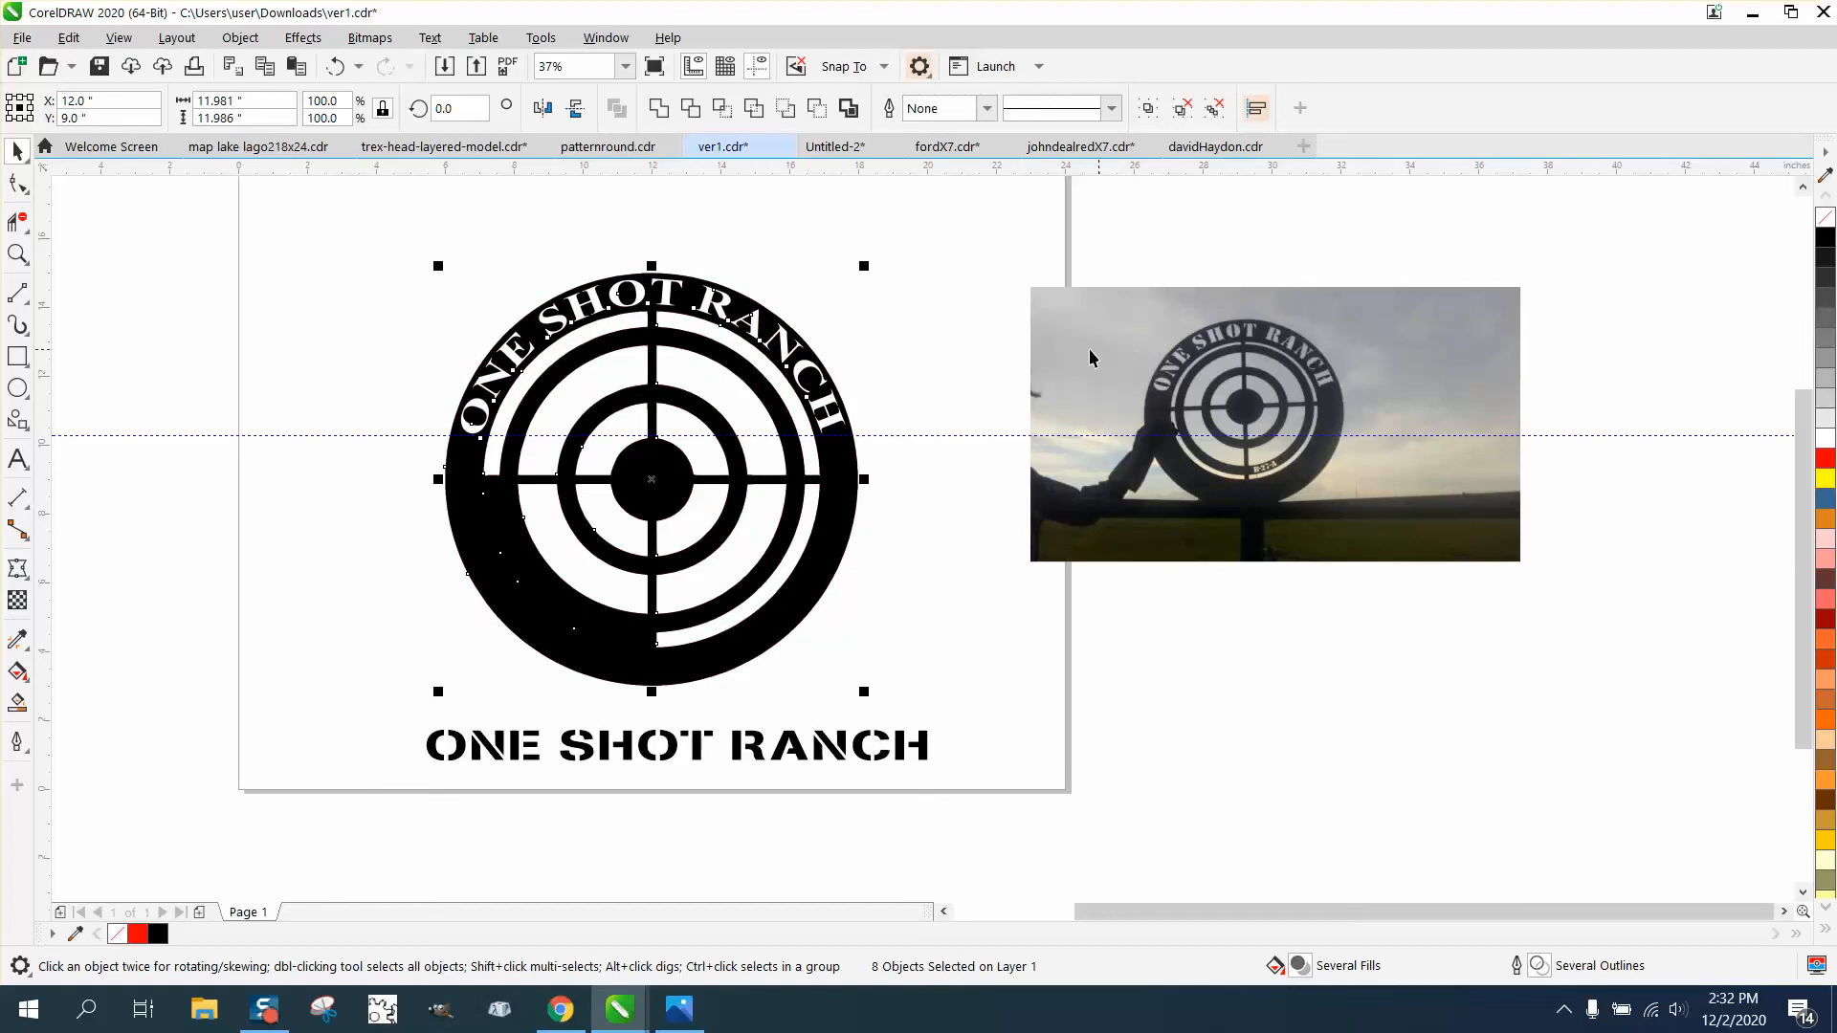
left_click(894, 357)
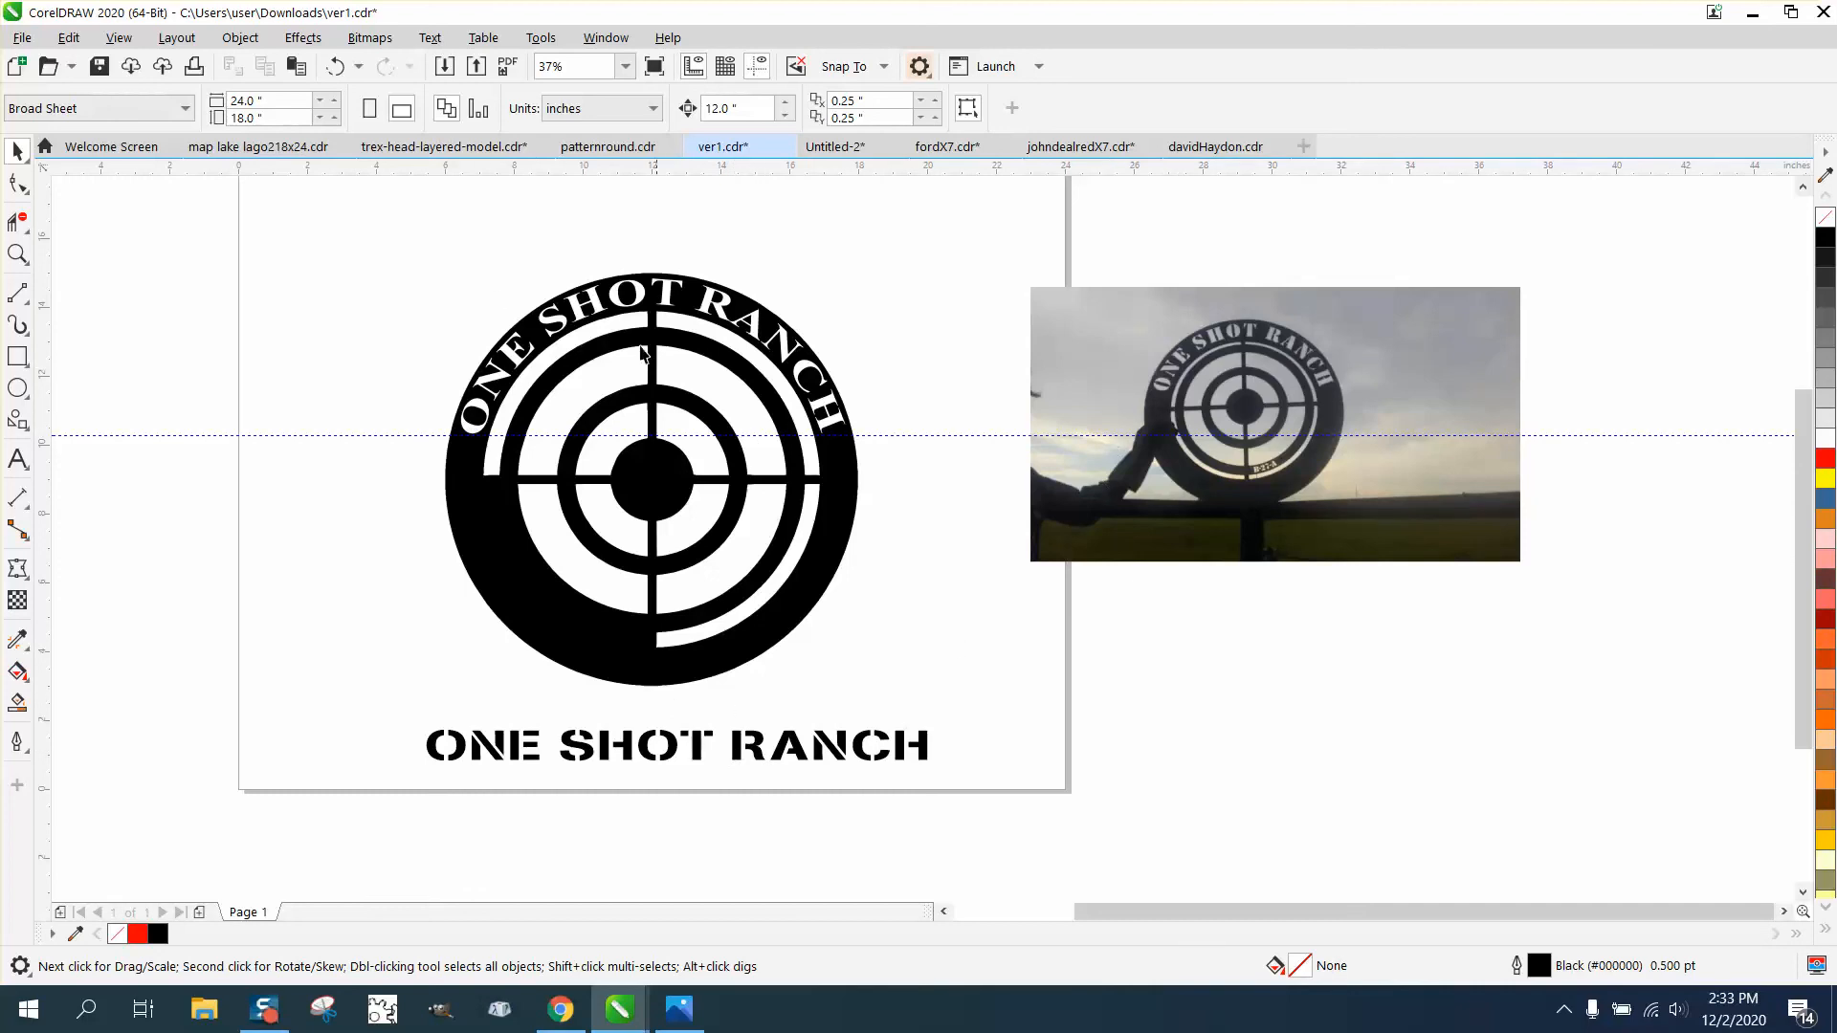
- Inspect the filled edges around the curved lettering, and undo the outline removal and the black Smart Fill areas
left_click(17, 254)
left_click(617, 325)
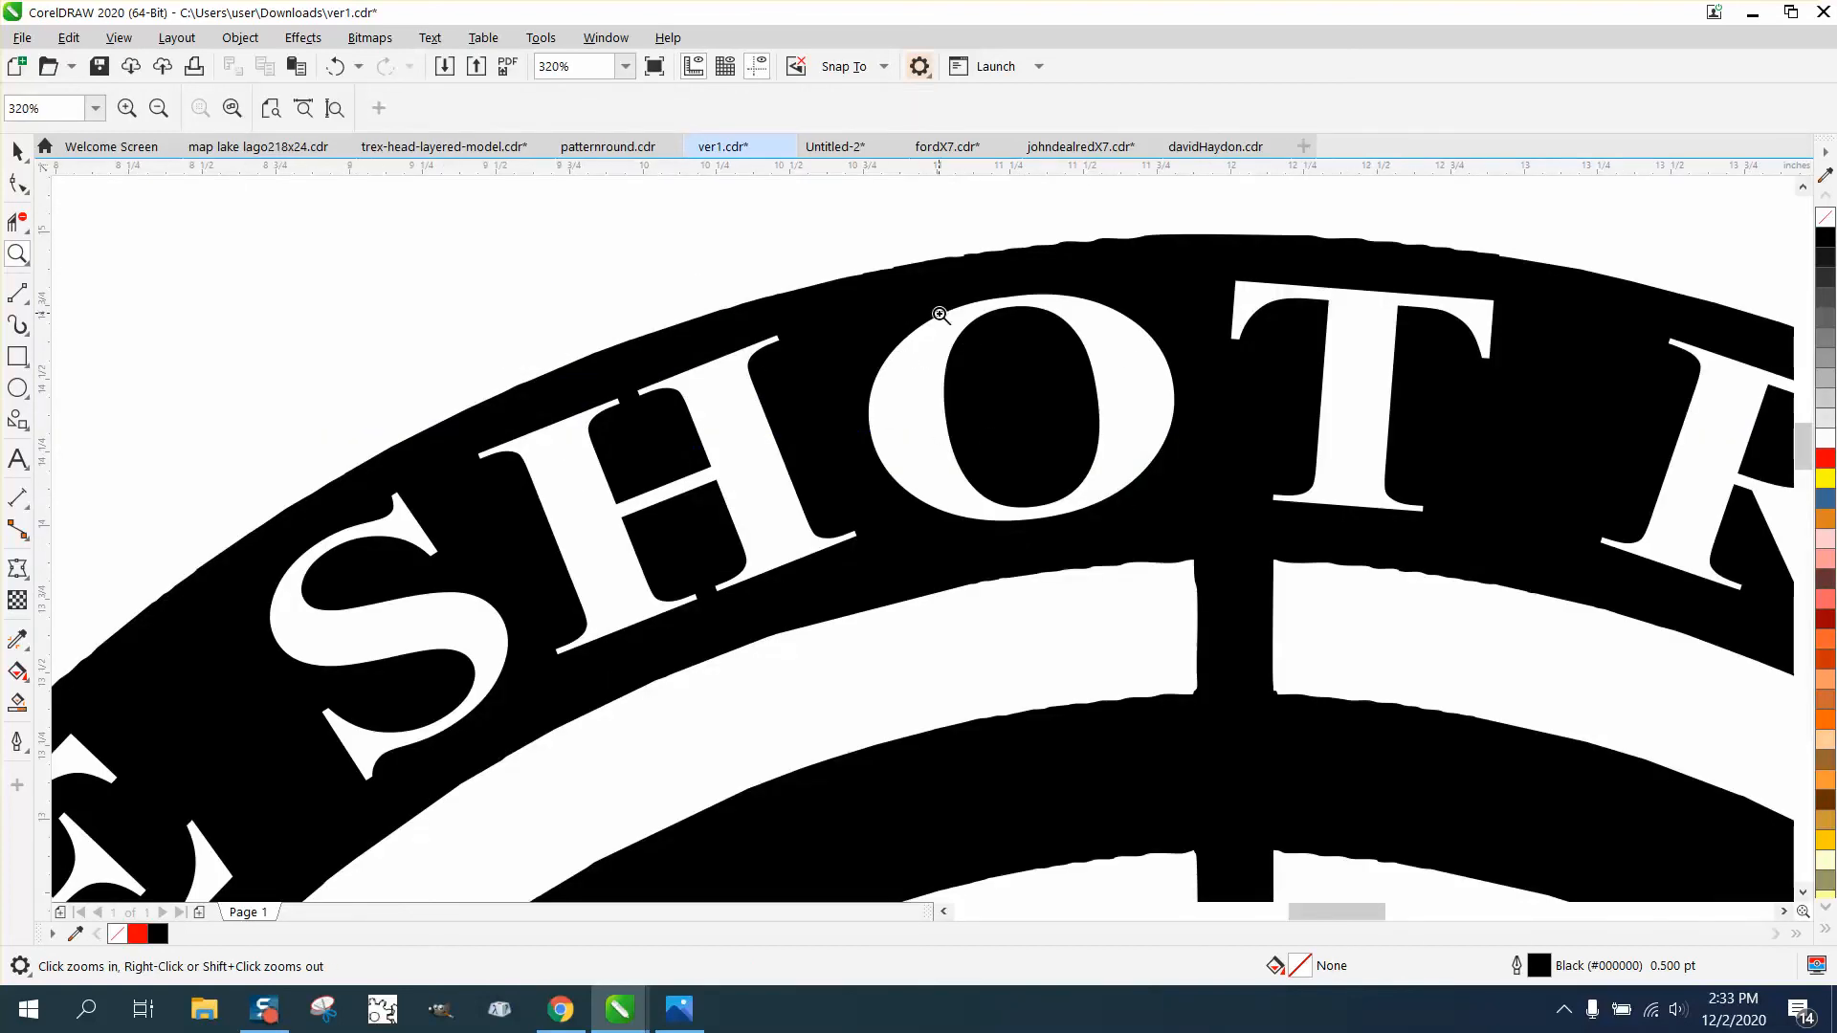
scroll(950, 338, "down", 6)
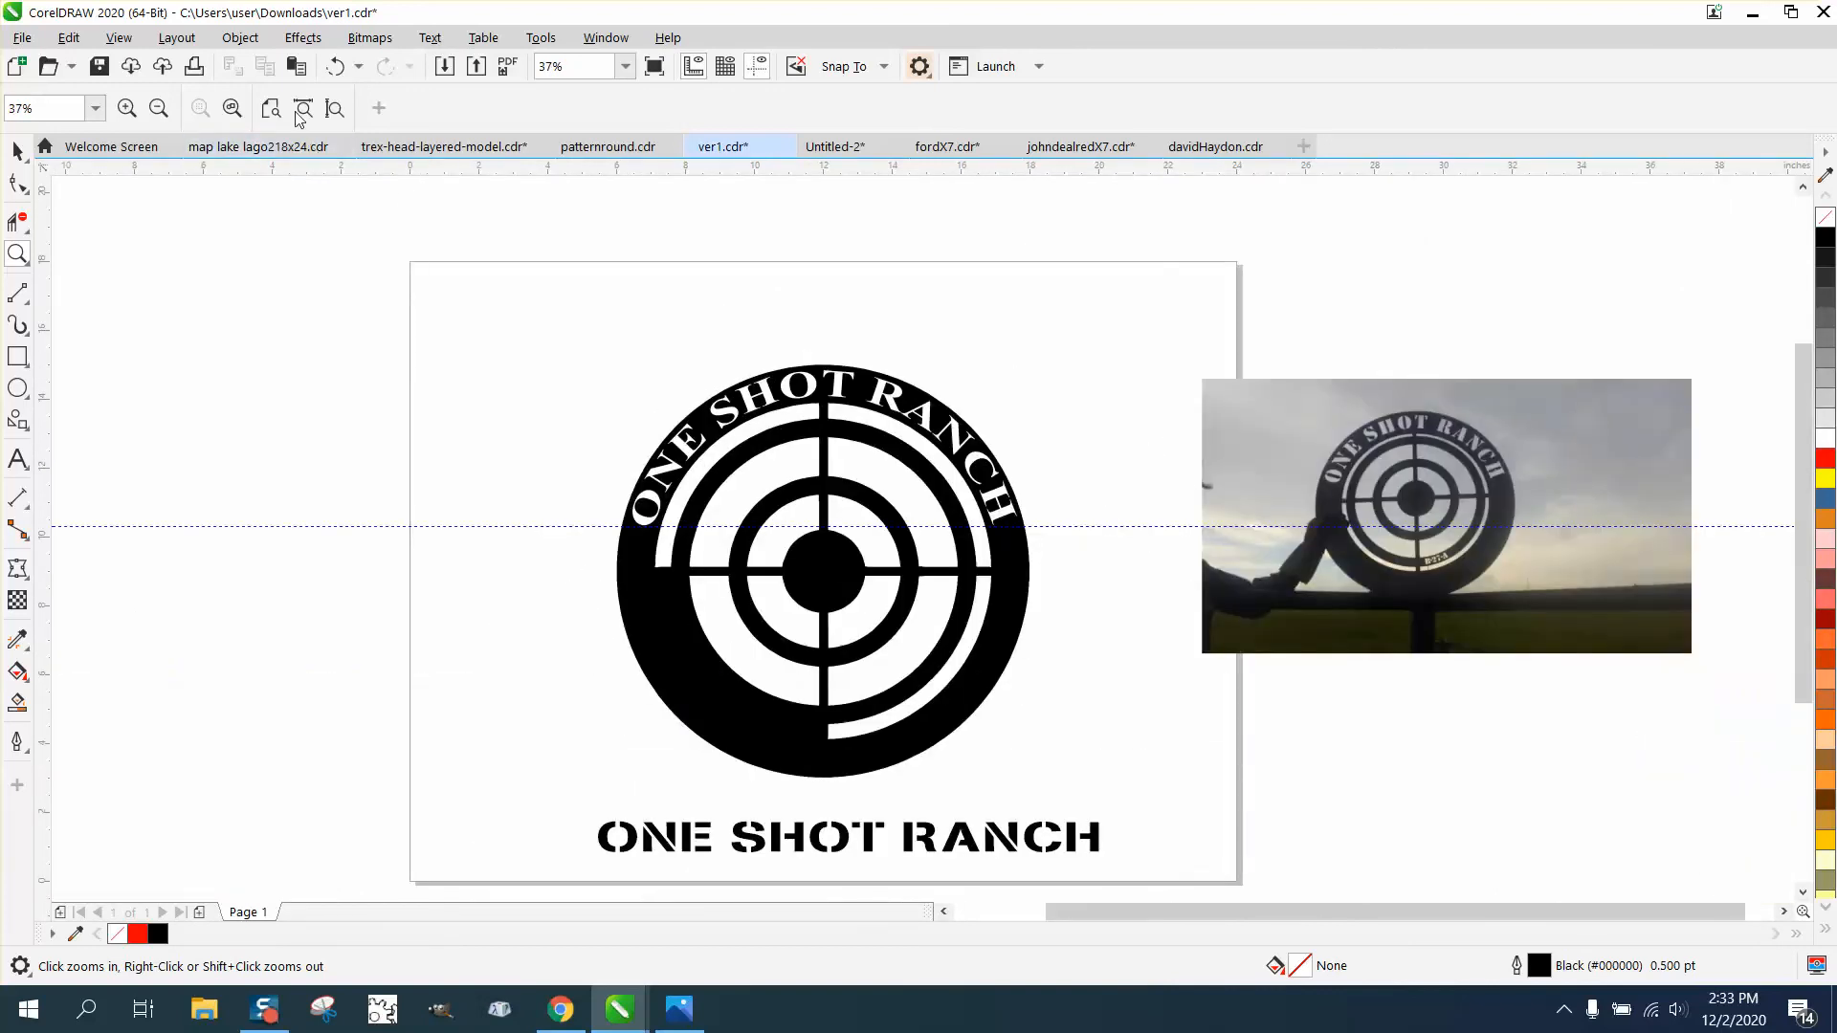
left_click(335, 69)
left_click(335, 69)
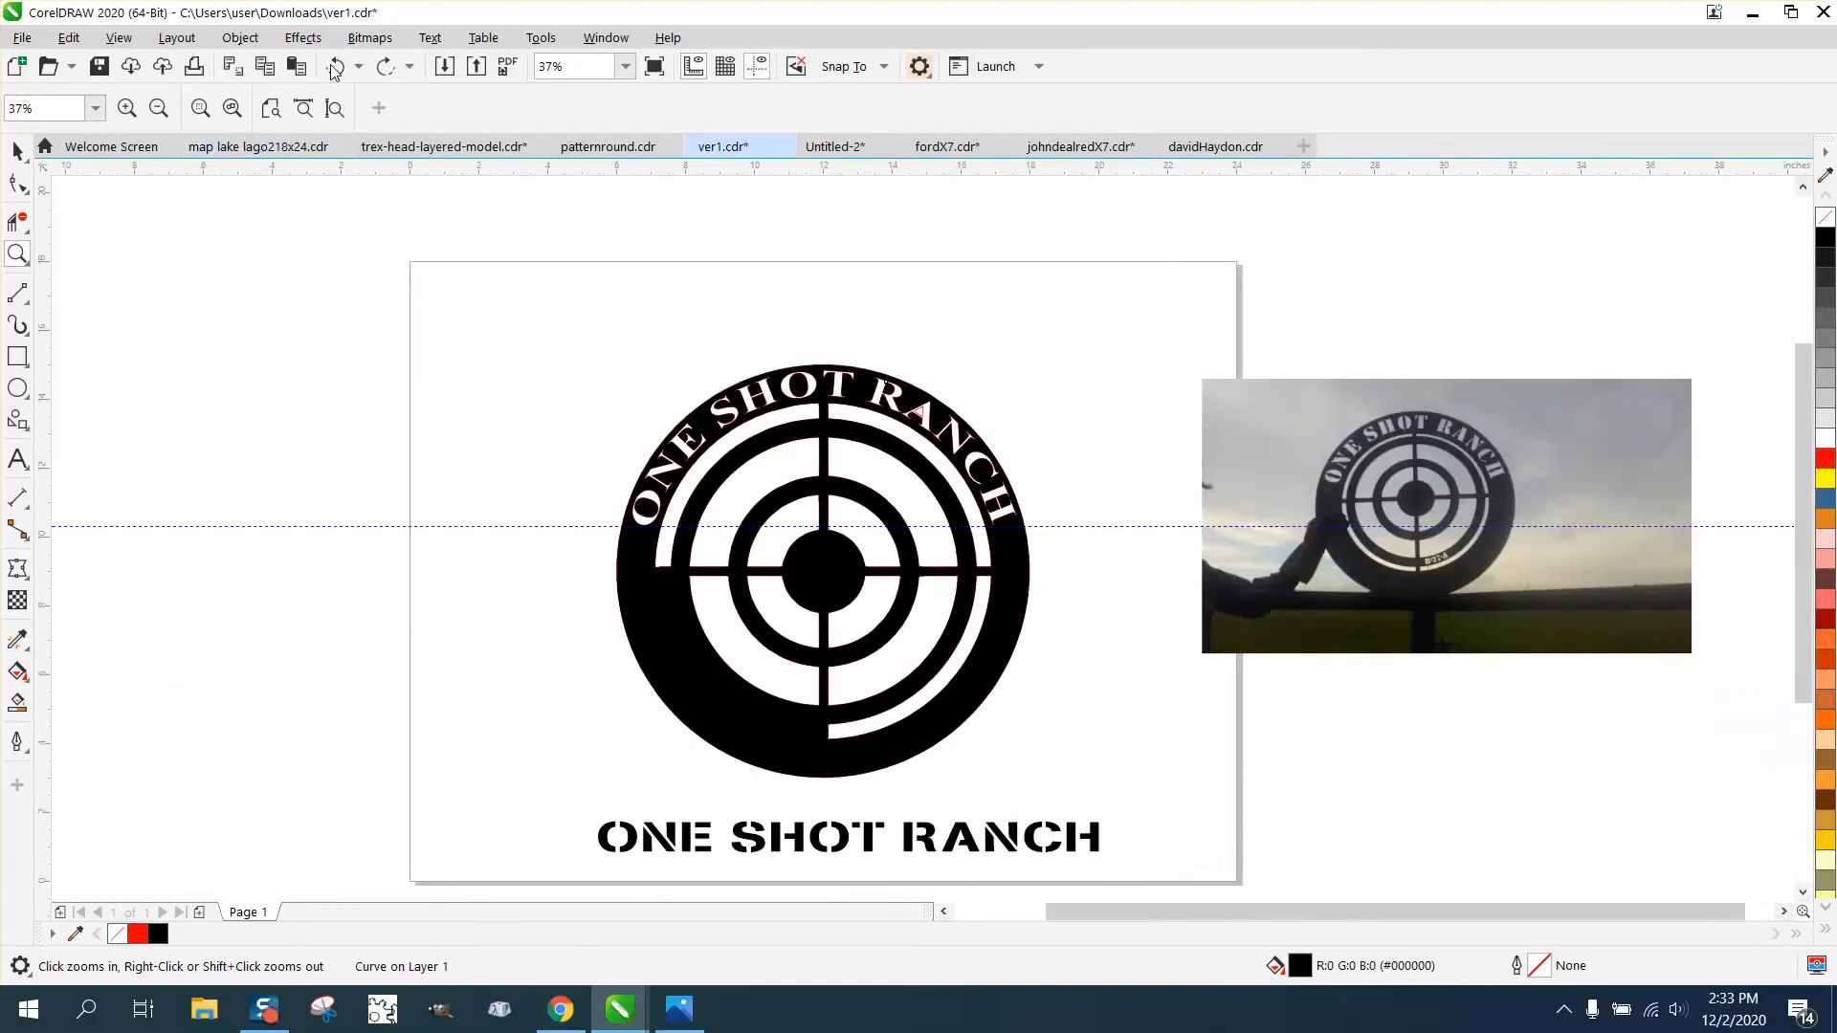
left_click(335, 69)
left_click(335, 69)
left_click(335, 69)
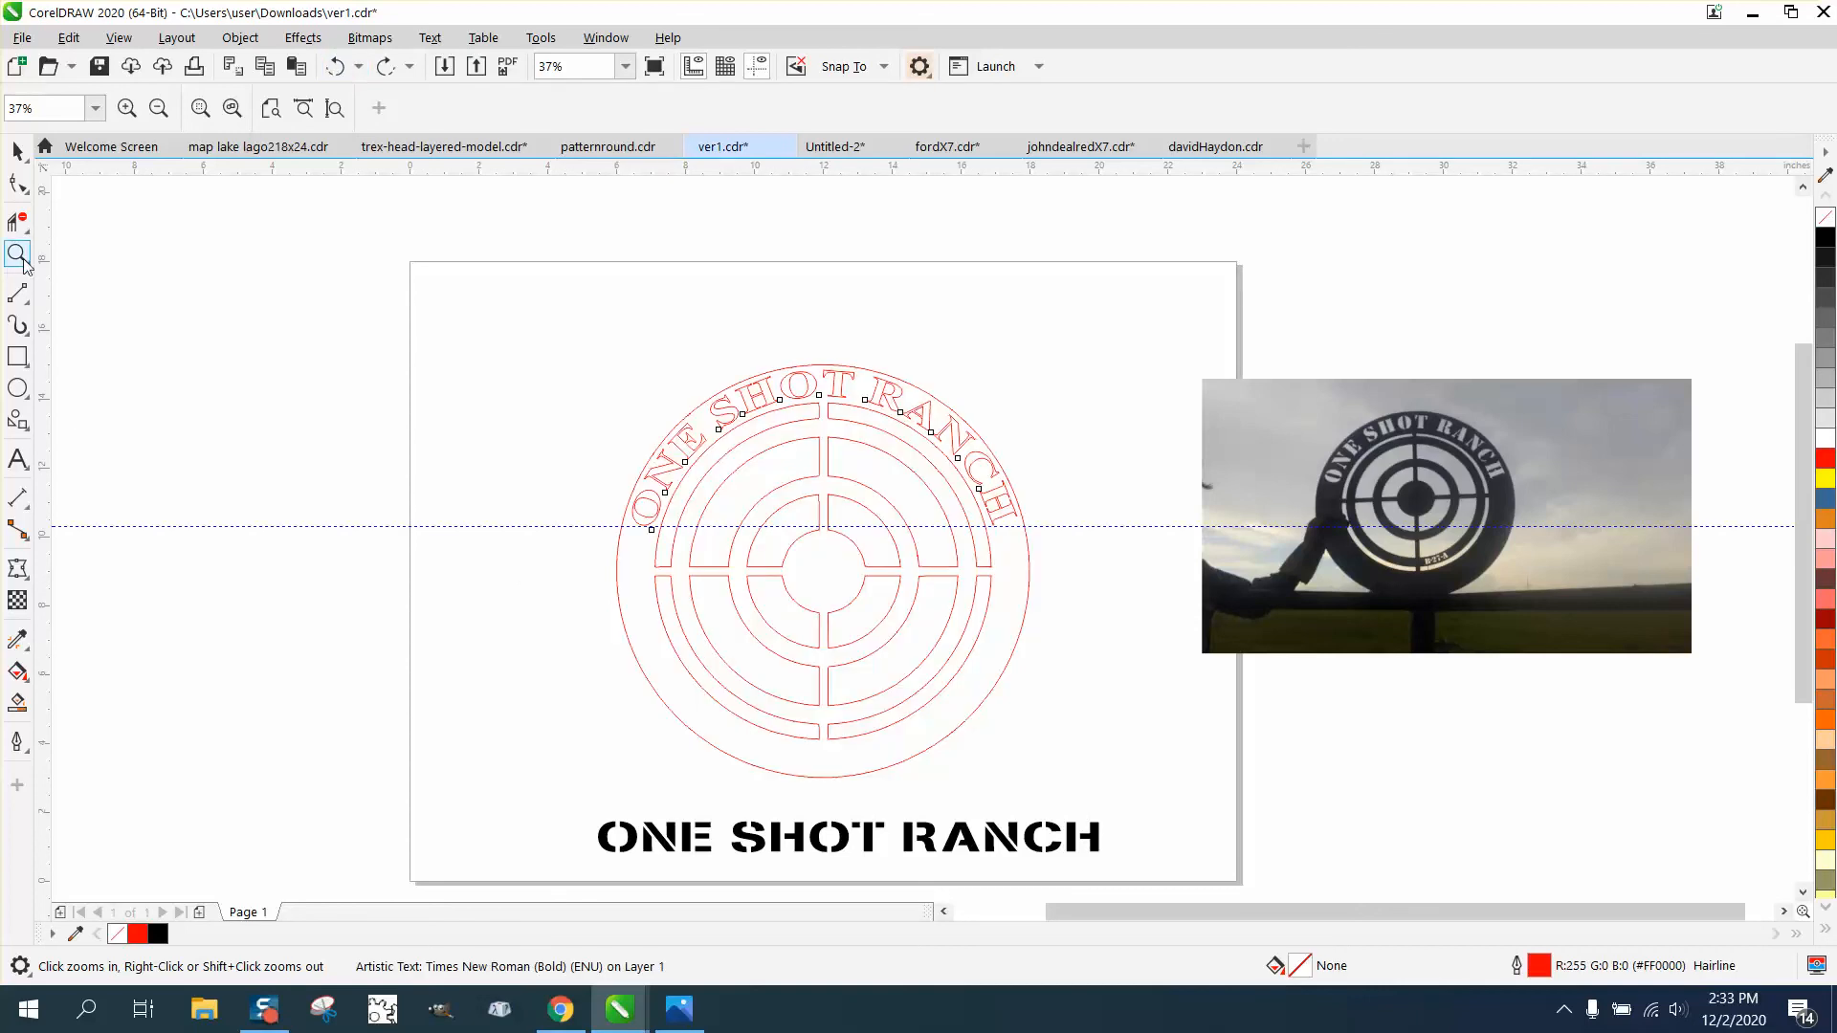
- Examine the corners and curved edges of the target's lower ring openings for unevenness in the traced outlines
left_click_drag(640, 567, 870, 775)
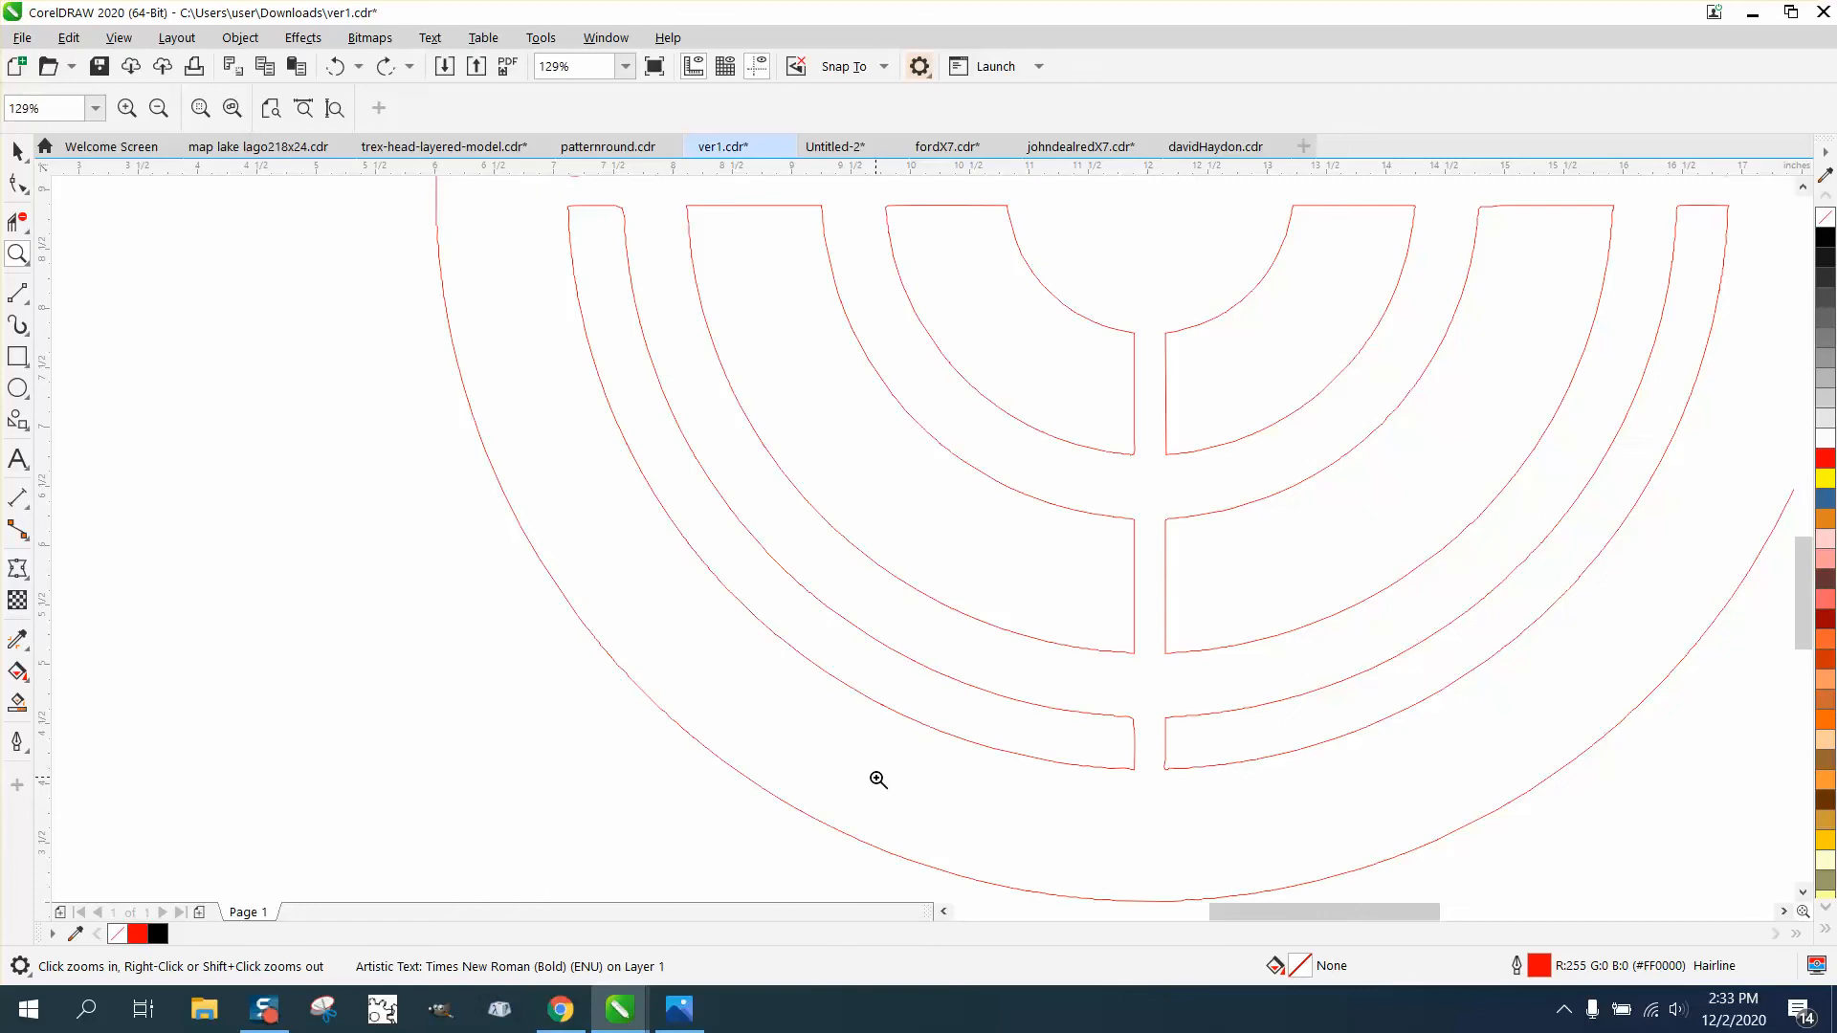
left_click_drag(556, 199, 633, 254)
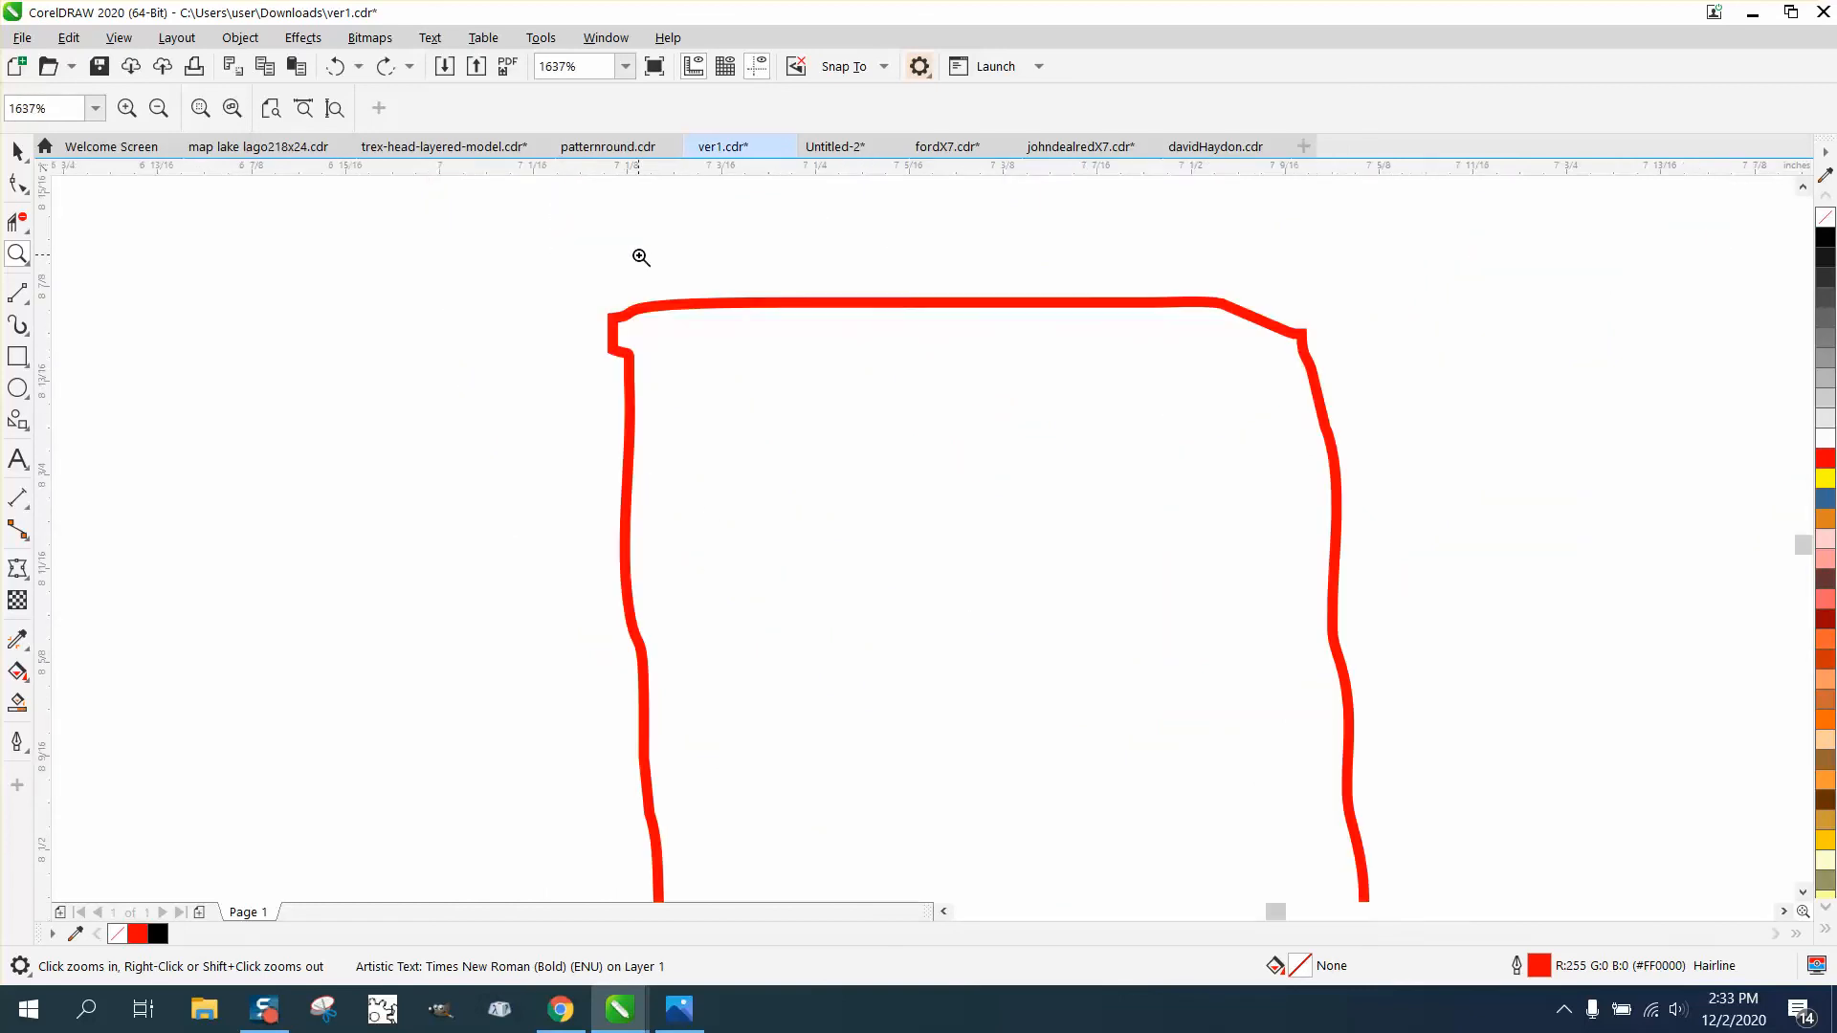
scroll(627, 257, "down", 5)
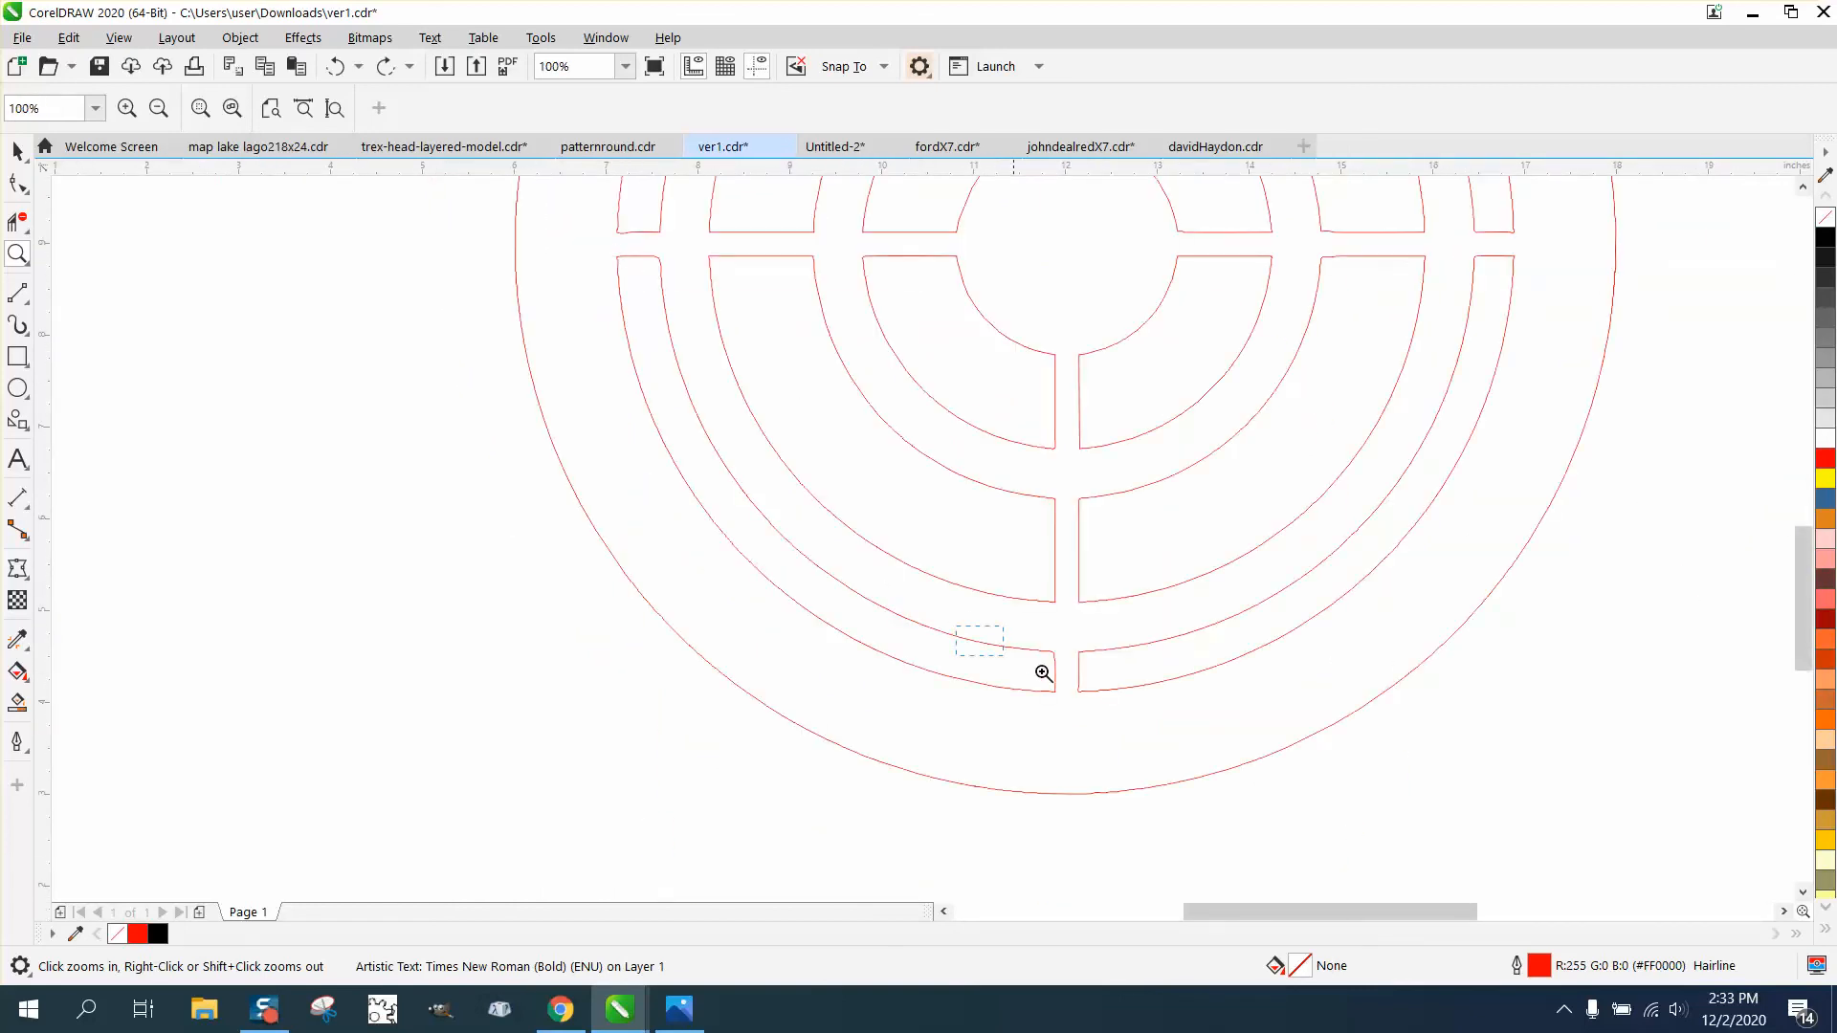
left_click_drag(955, 626, 1103, 700)
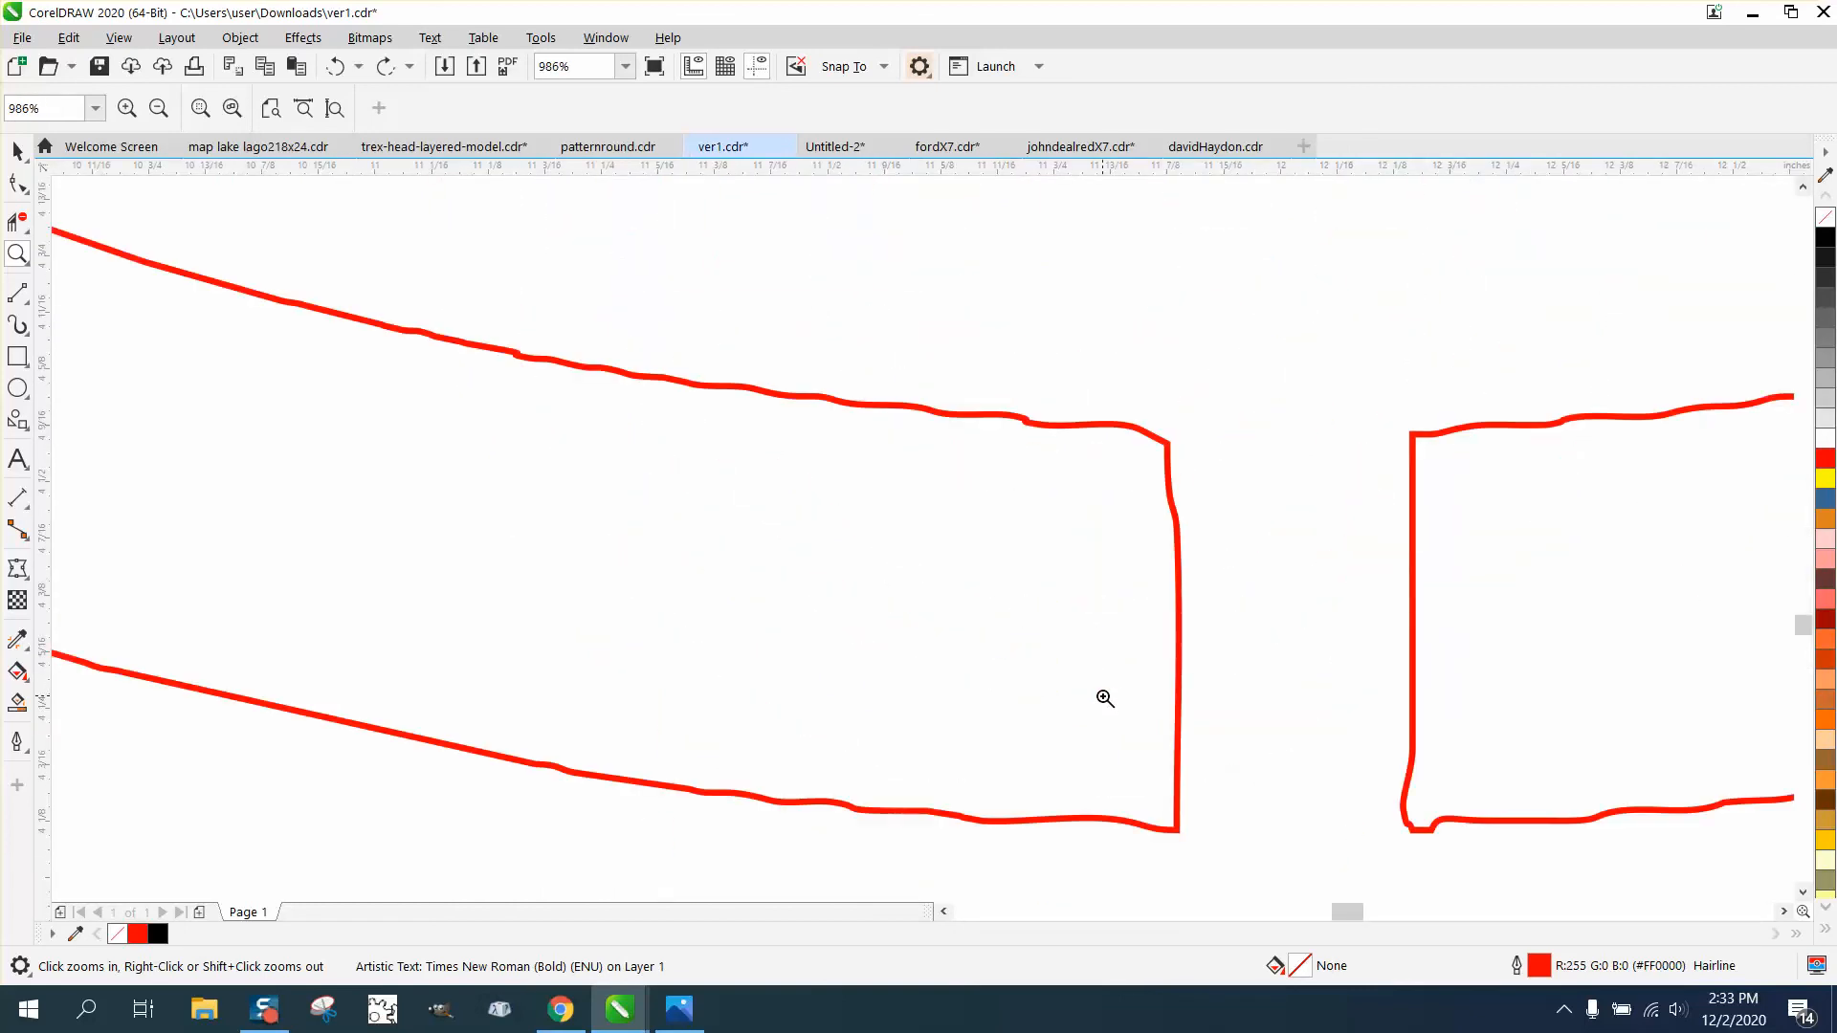
scroll(1105, 698, "down", 3)
scroll(1105, 699, "down", 2)
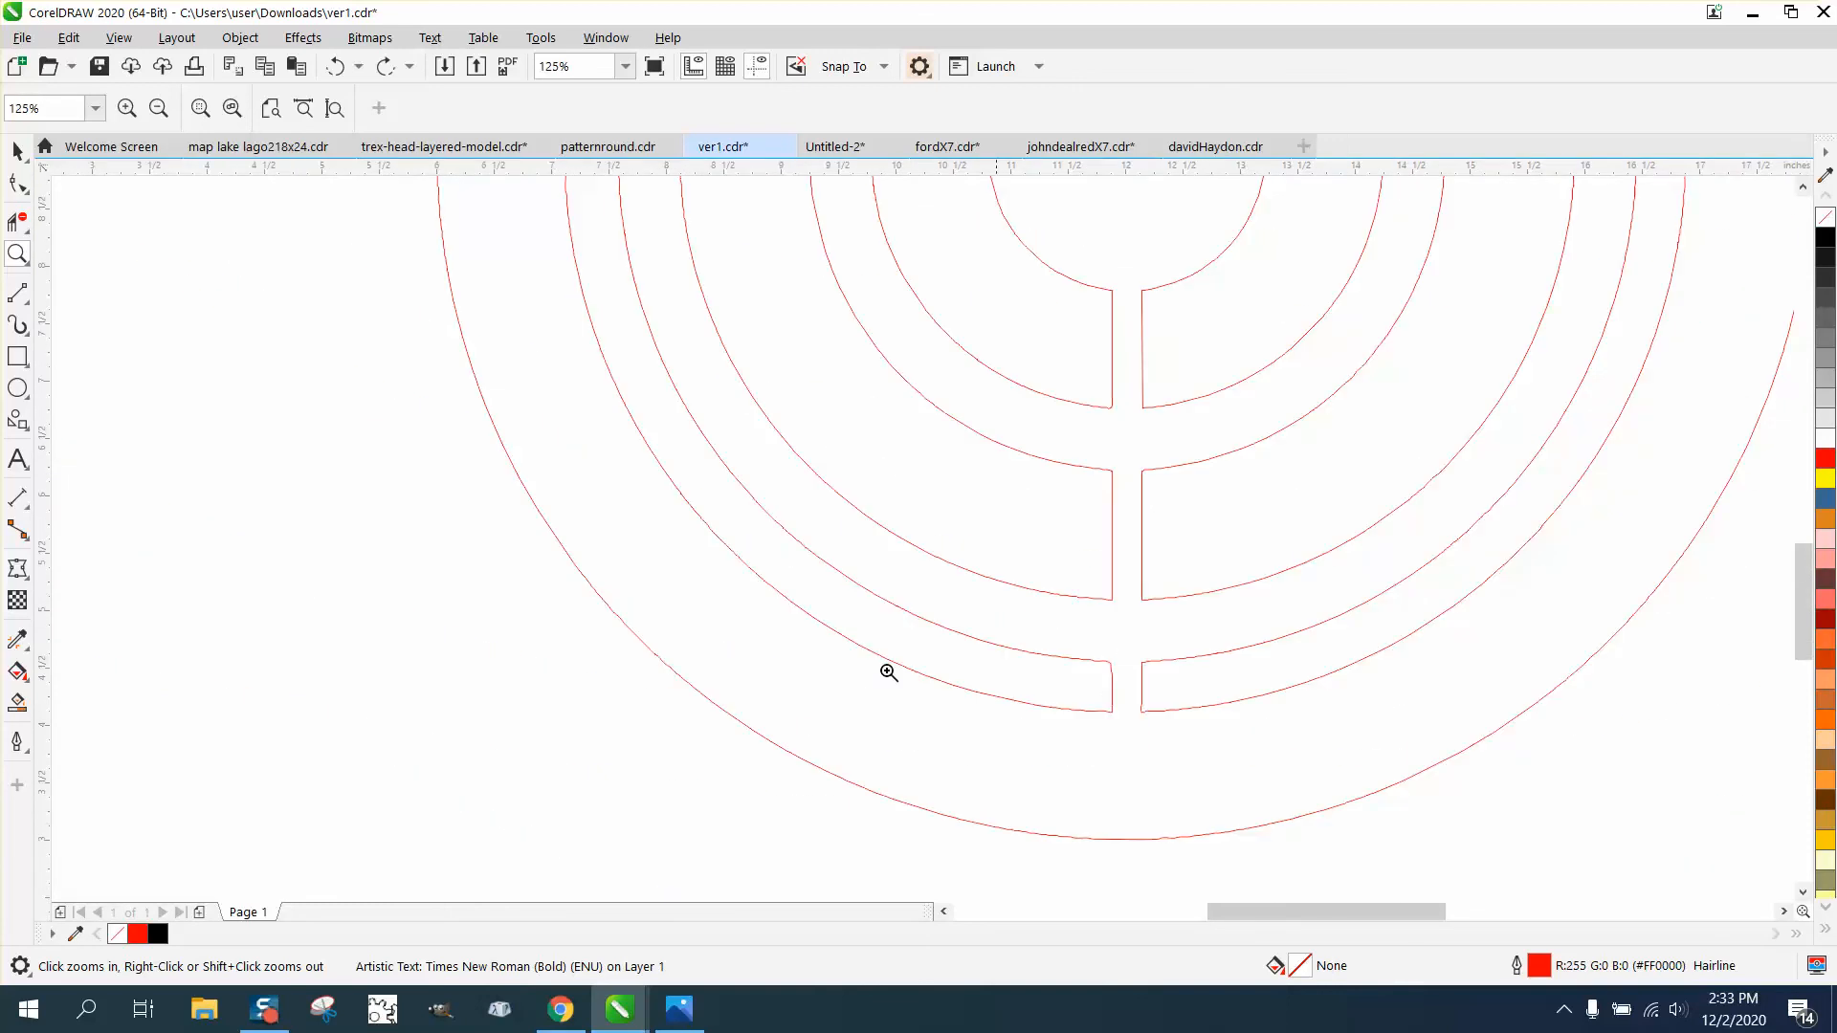
scroll(429, 563, "down", 2)
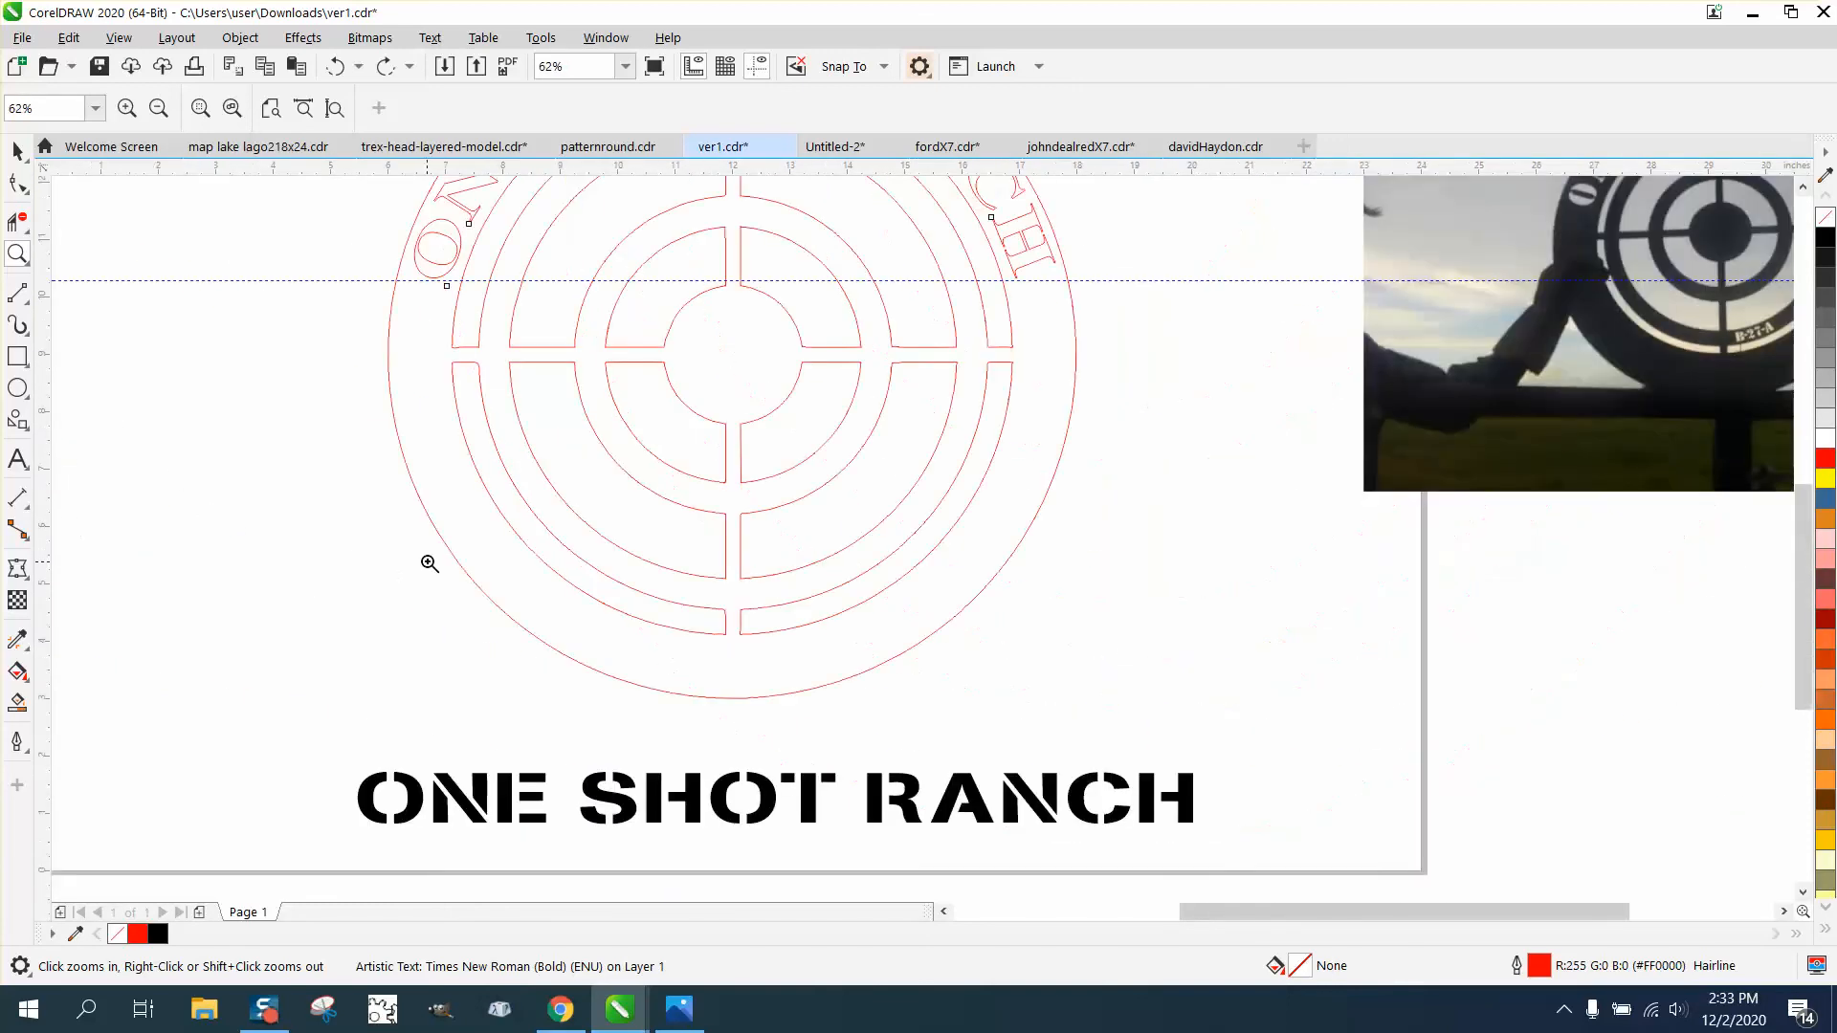
- Draw a rectangle about 6.59 by 6.07 inches over the target's lower-left quarter, and try filling its two outer ring openings black with Smart Fill
left_click(17, 356)
left_click_drag(387, 338, 766, 685)
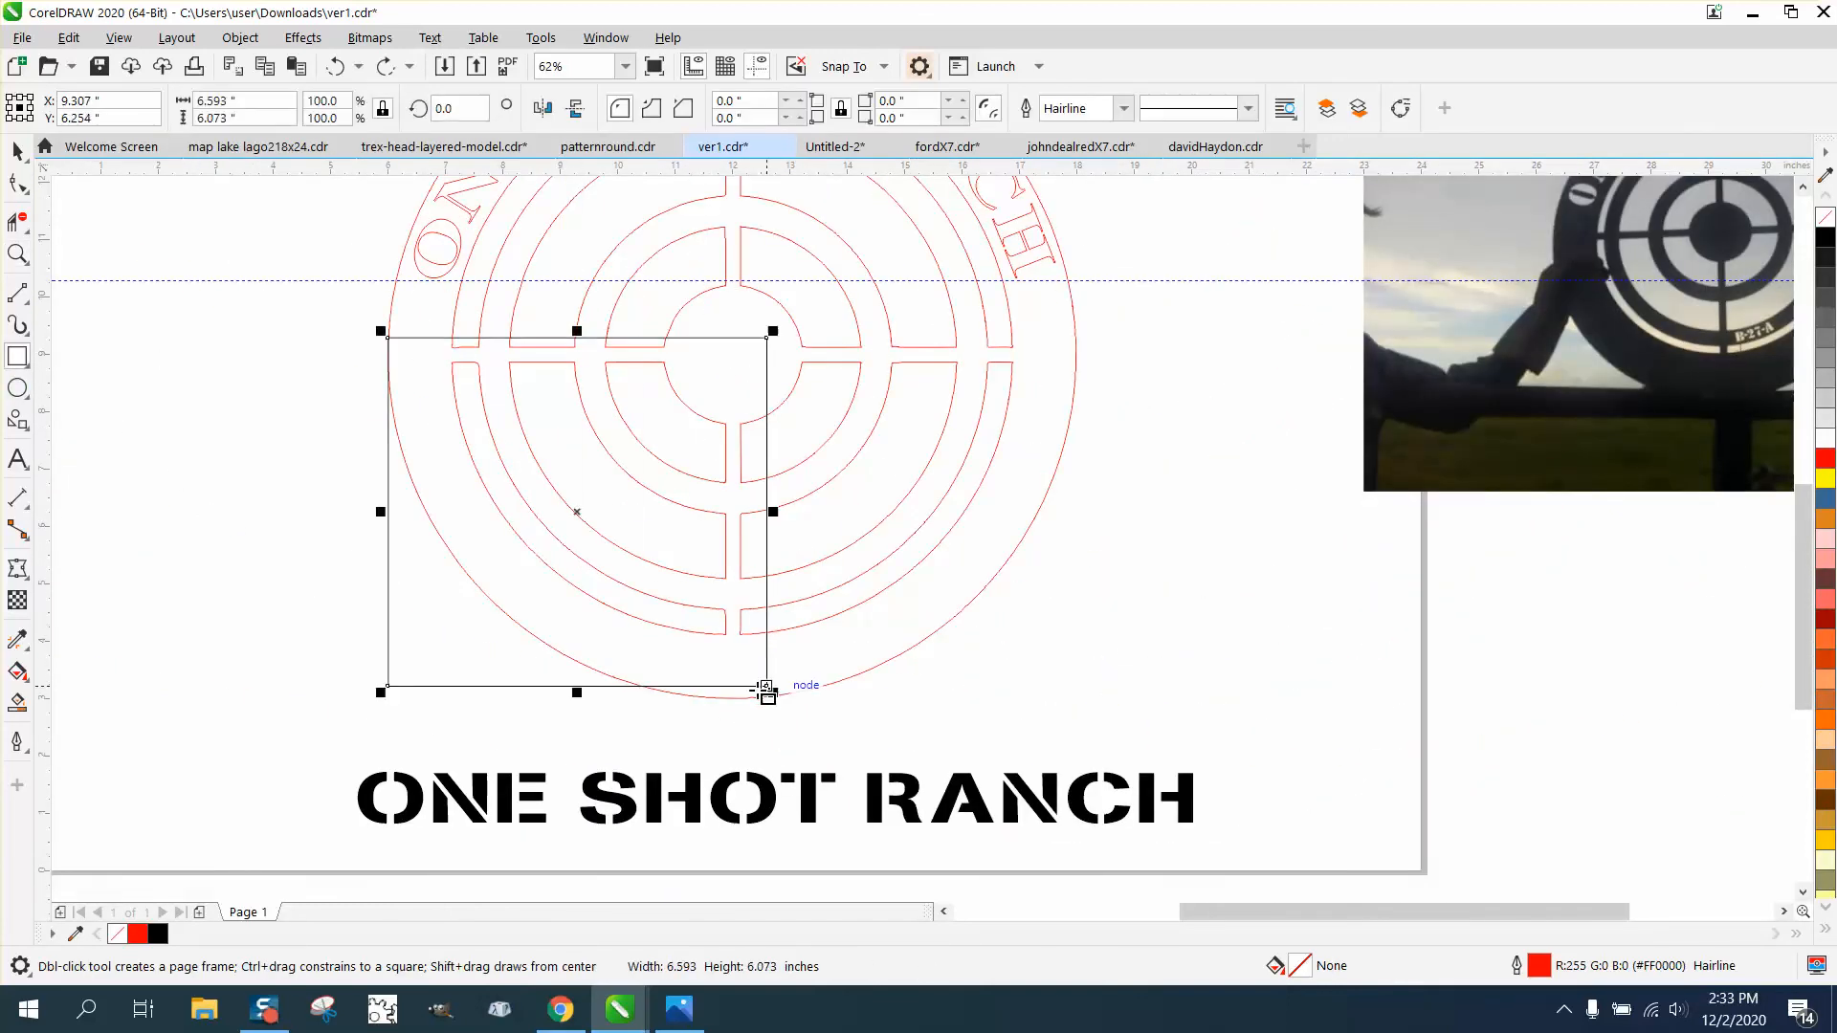
left_click(17, 703)
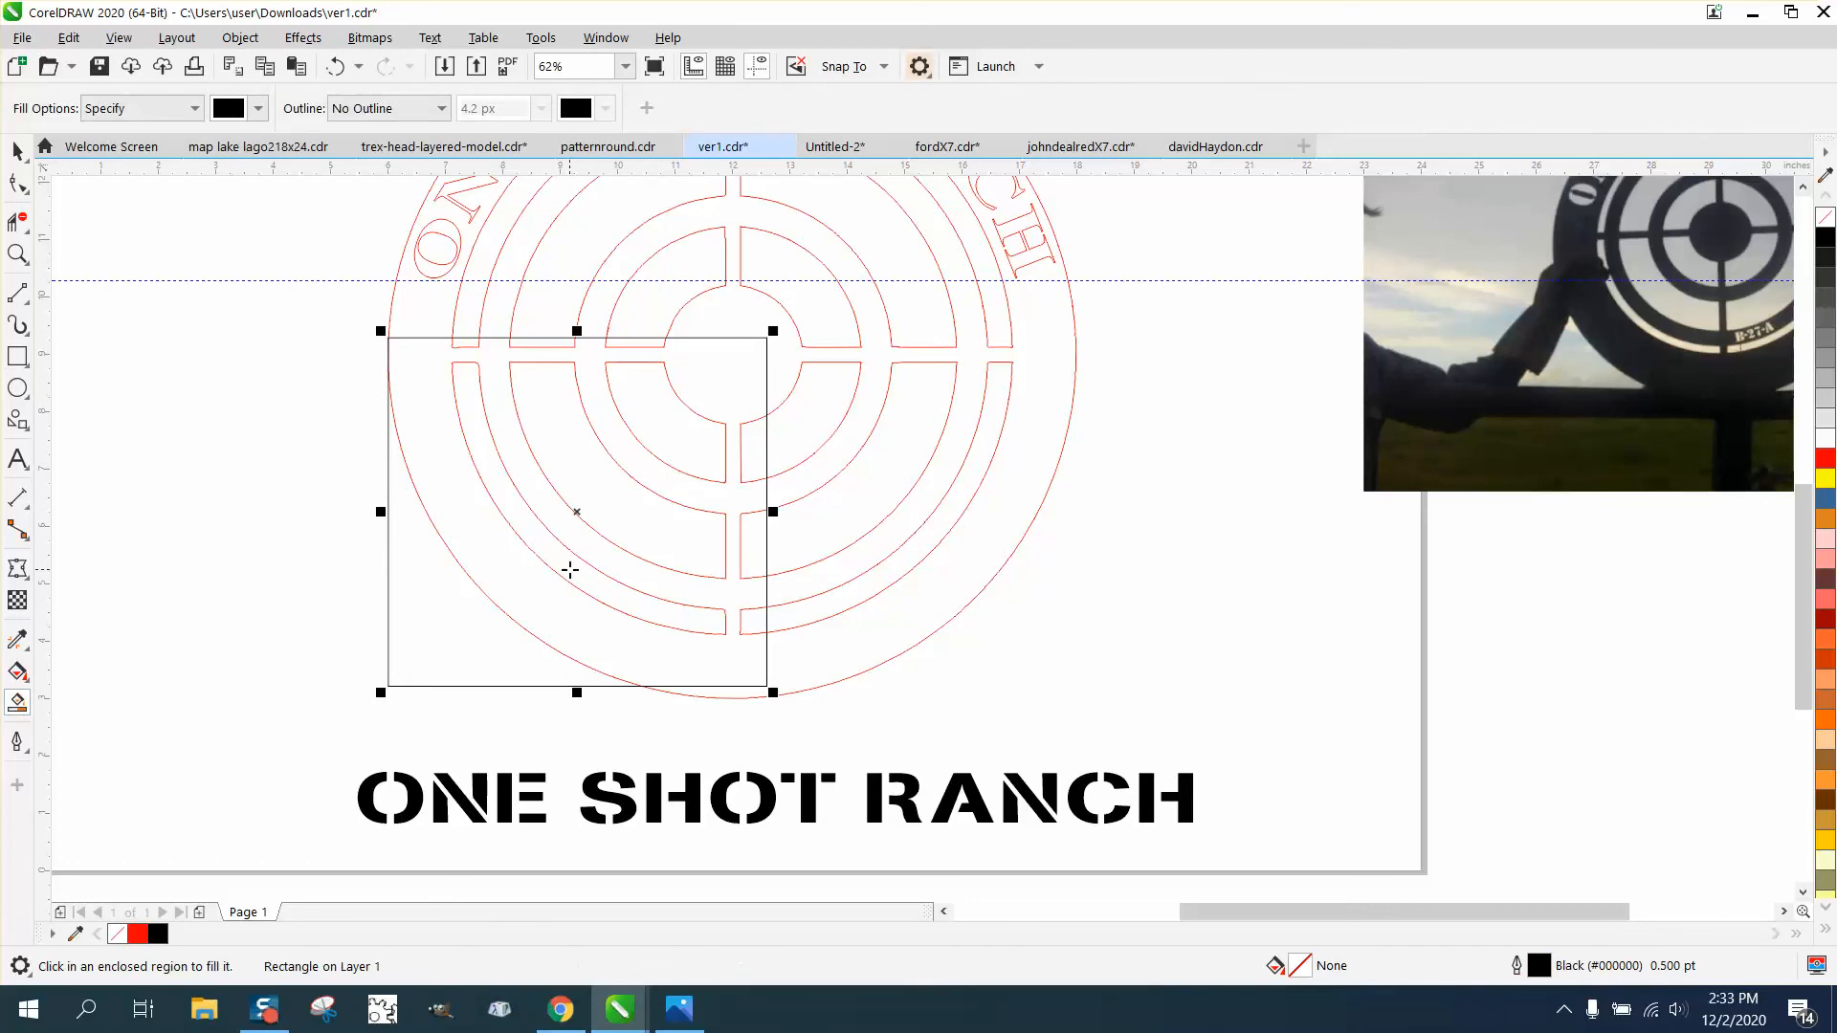
left_click(570, 568)
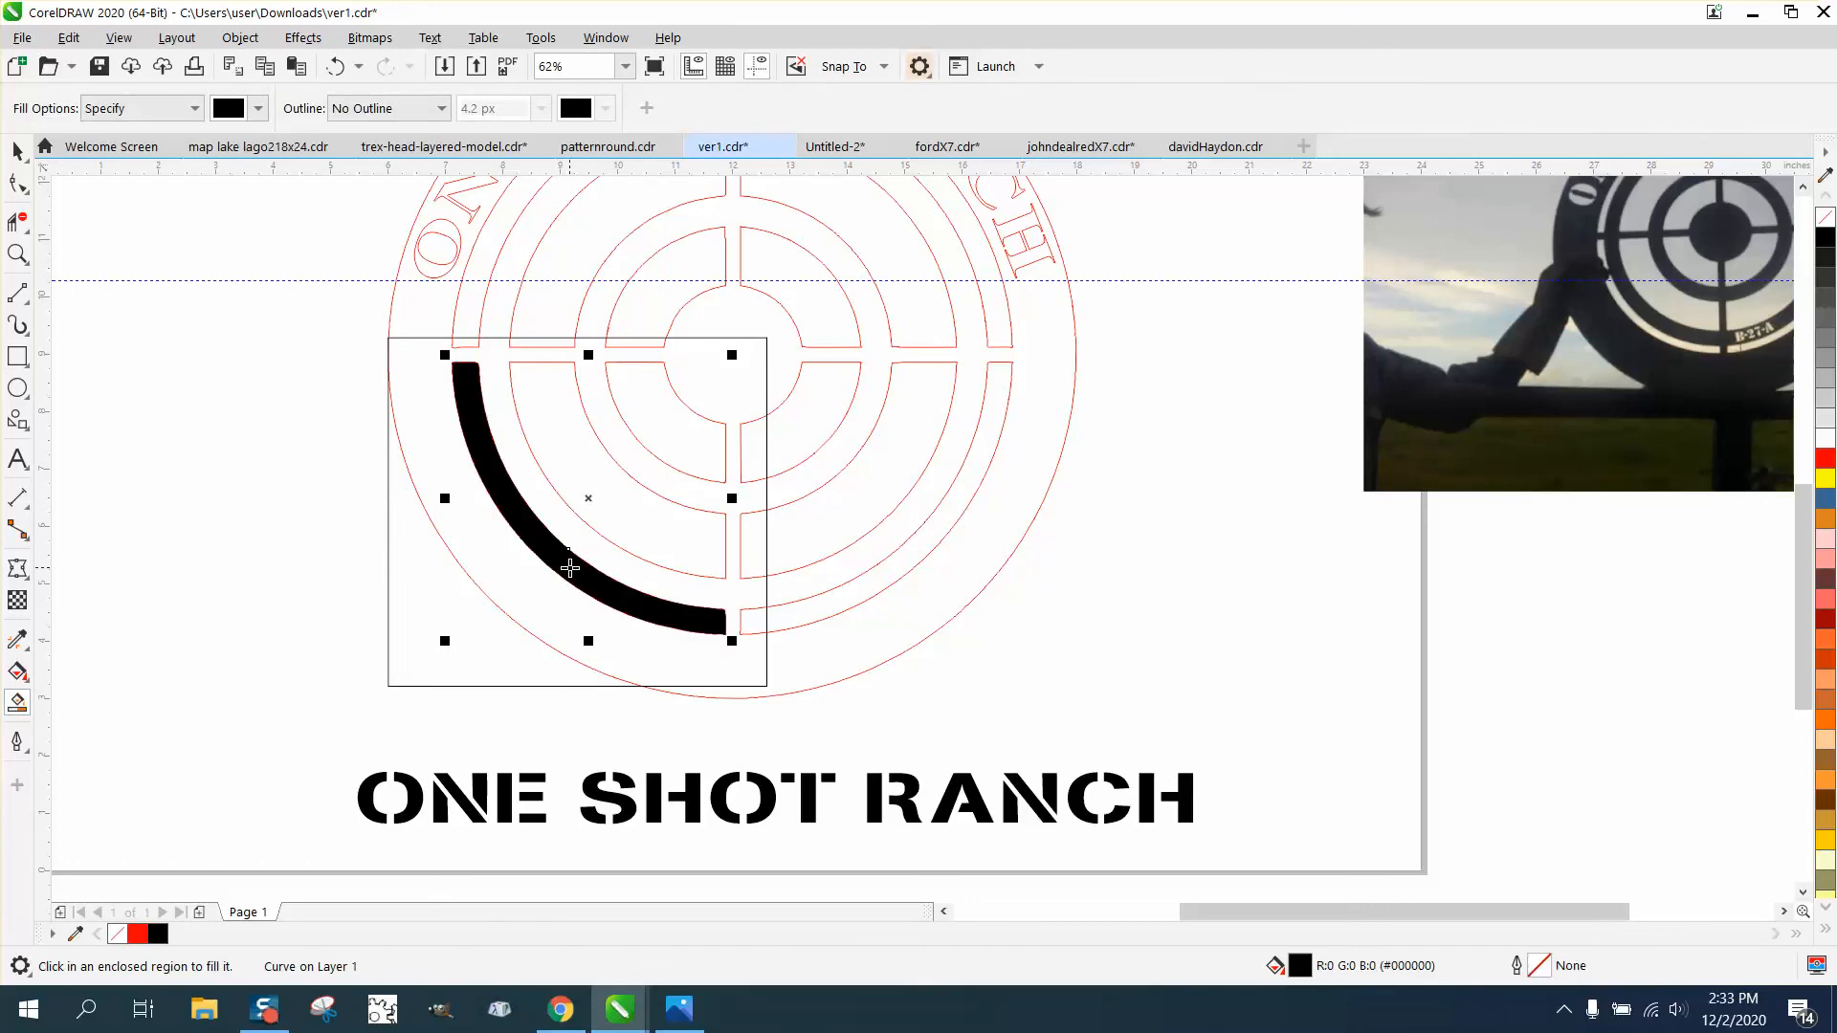
left_click(627, 508)
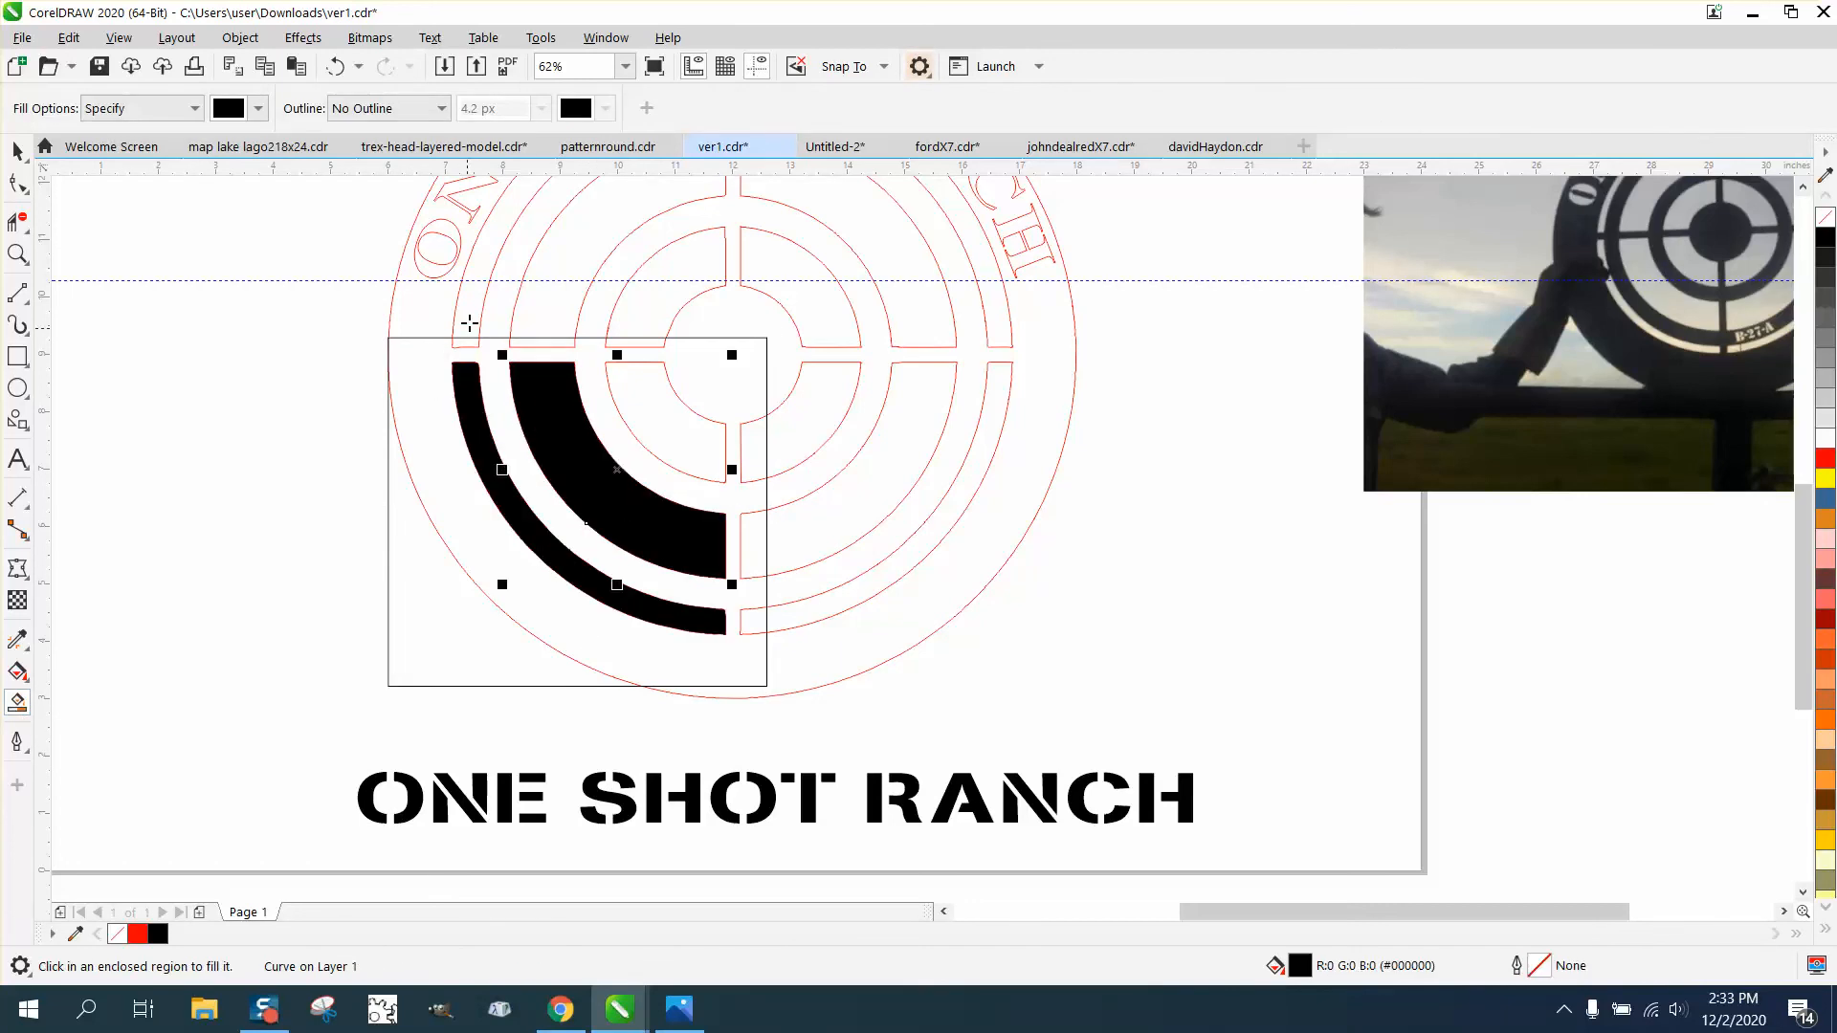
left_click(335, 66)
left_click(335, 66)
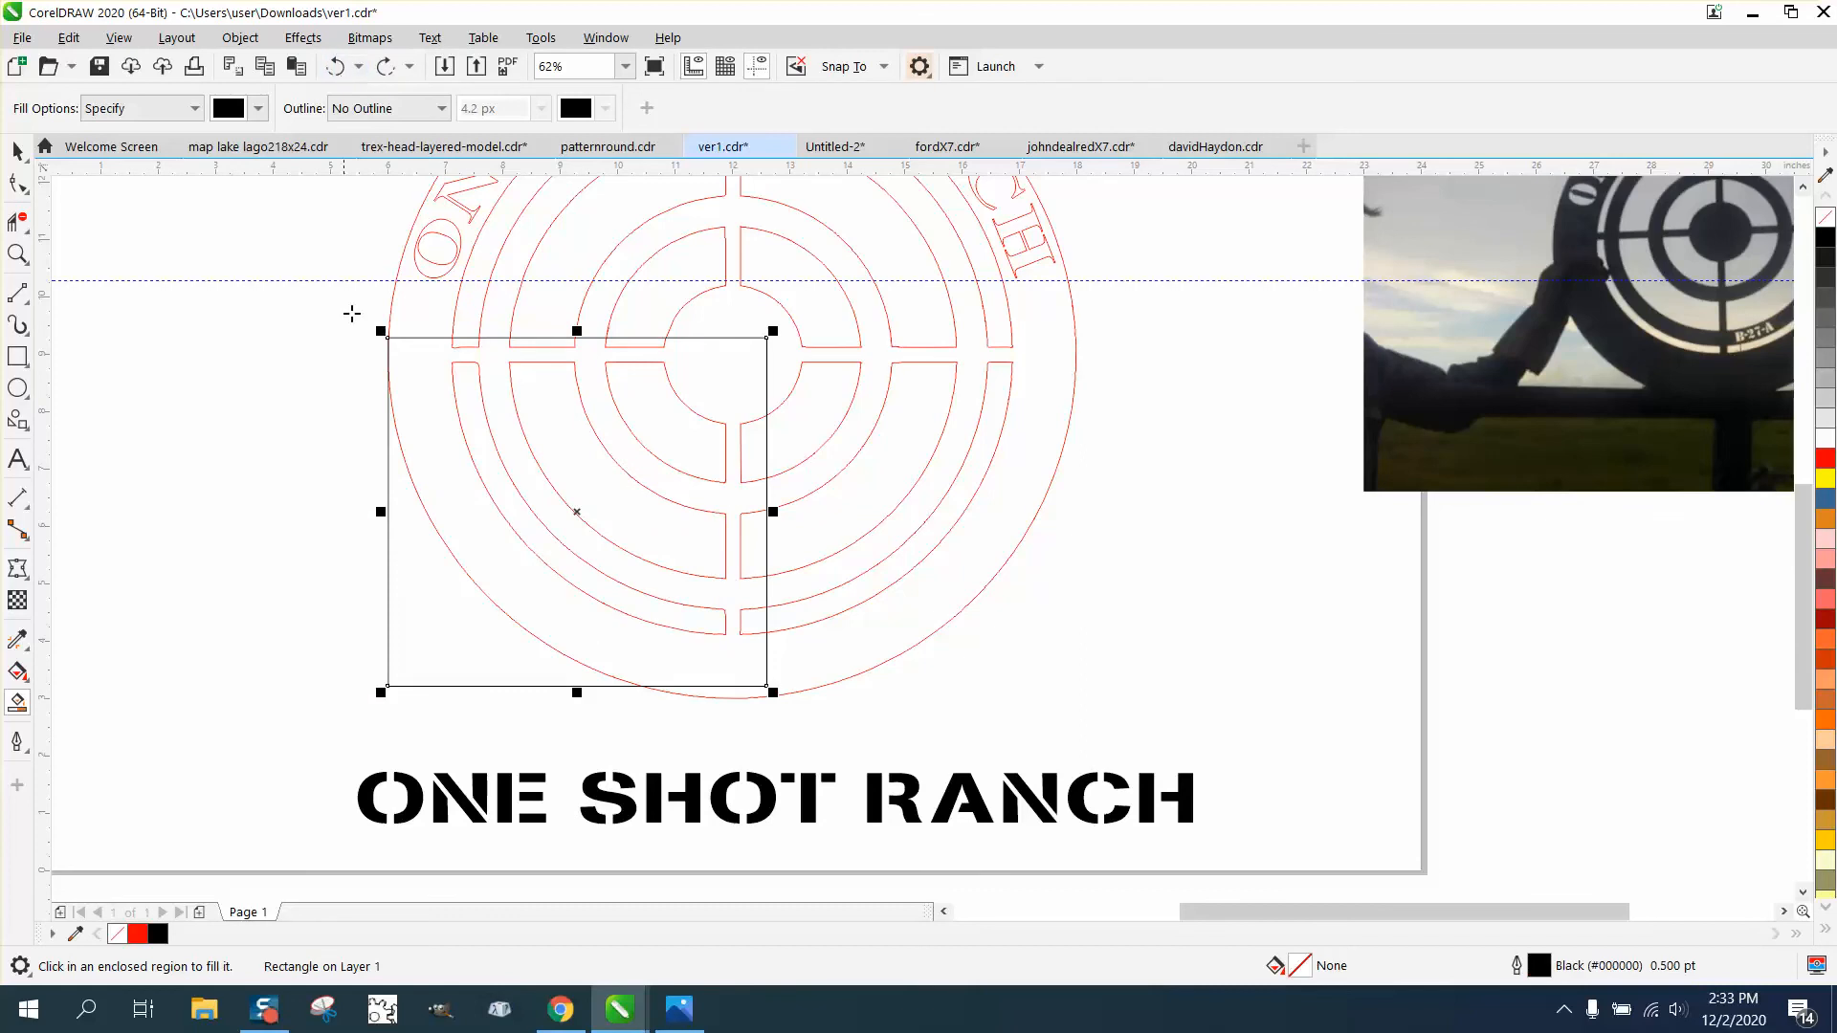
- Try black Smart Fill on the solid area inside the rectangle and on the outermost ring opening, undoing each fill
left_click(444, 498)
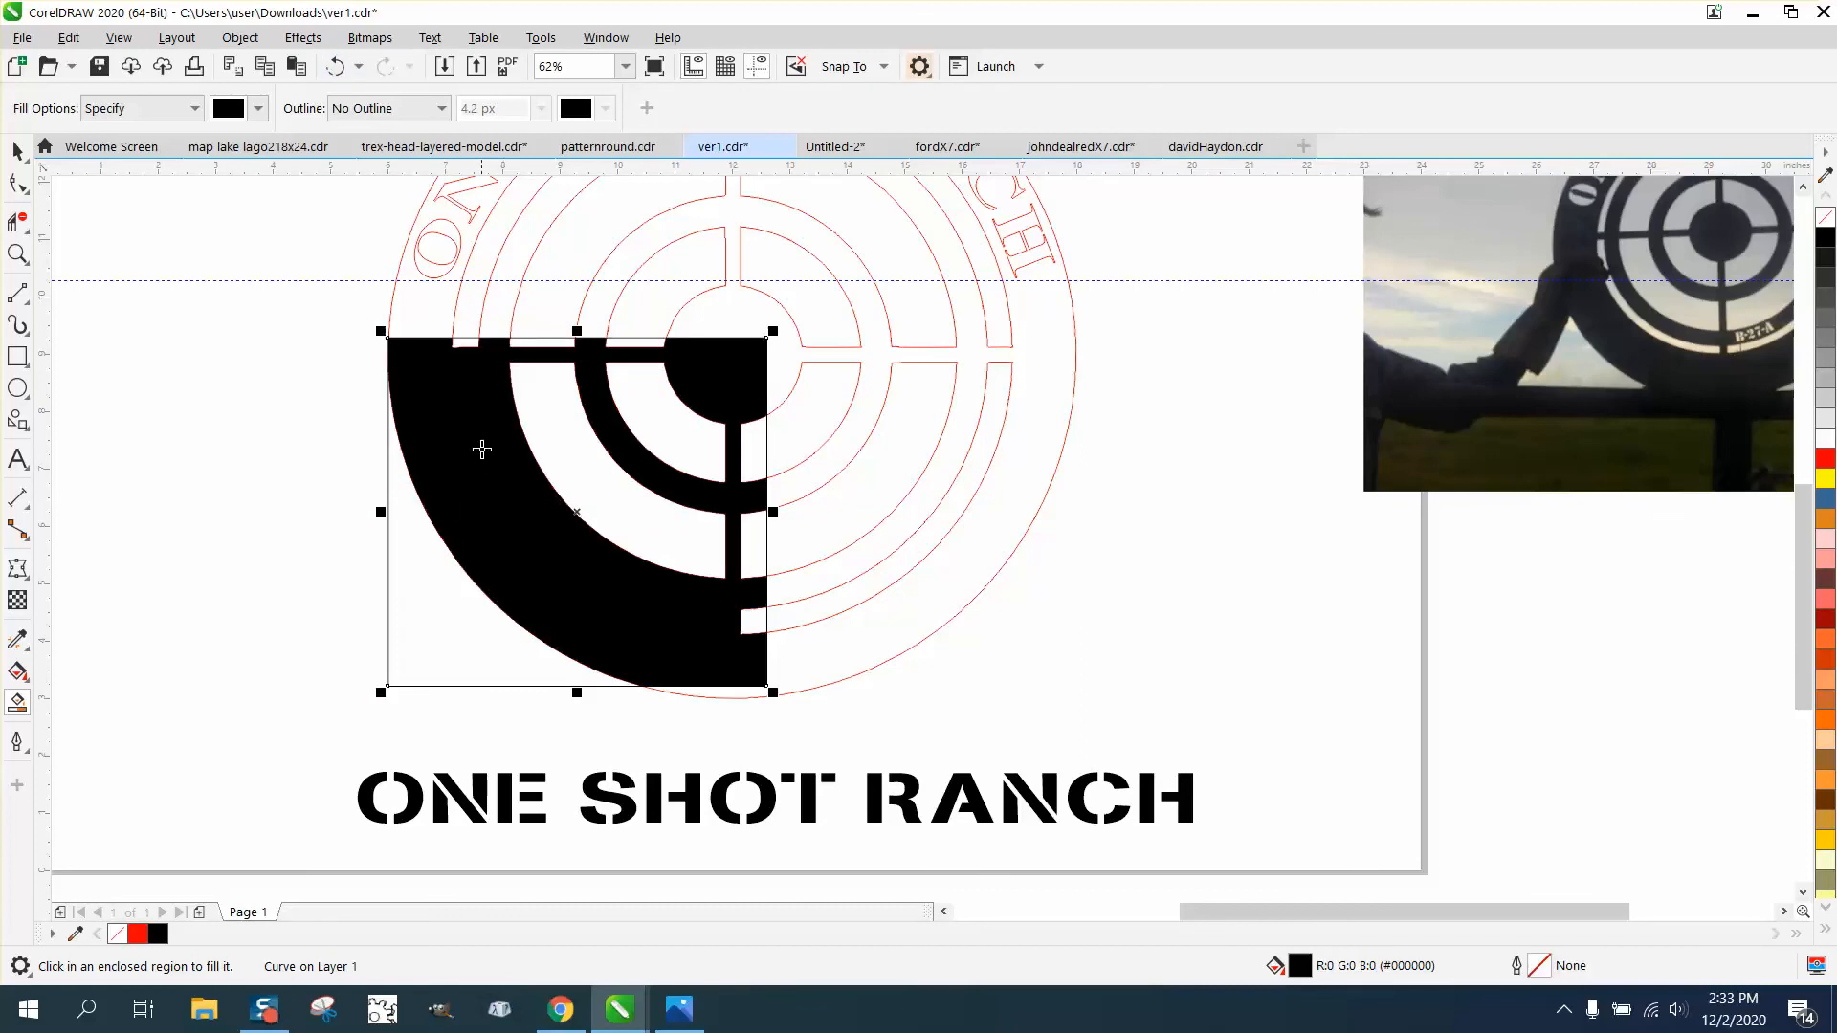
left_click(334, 66)
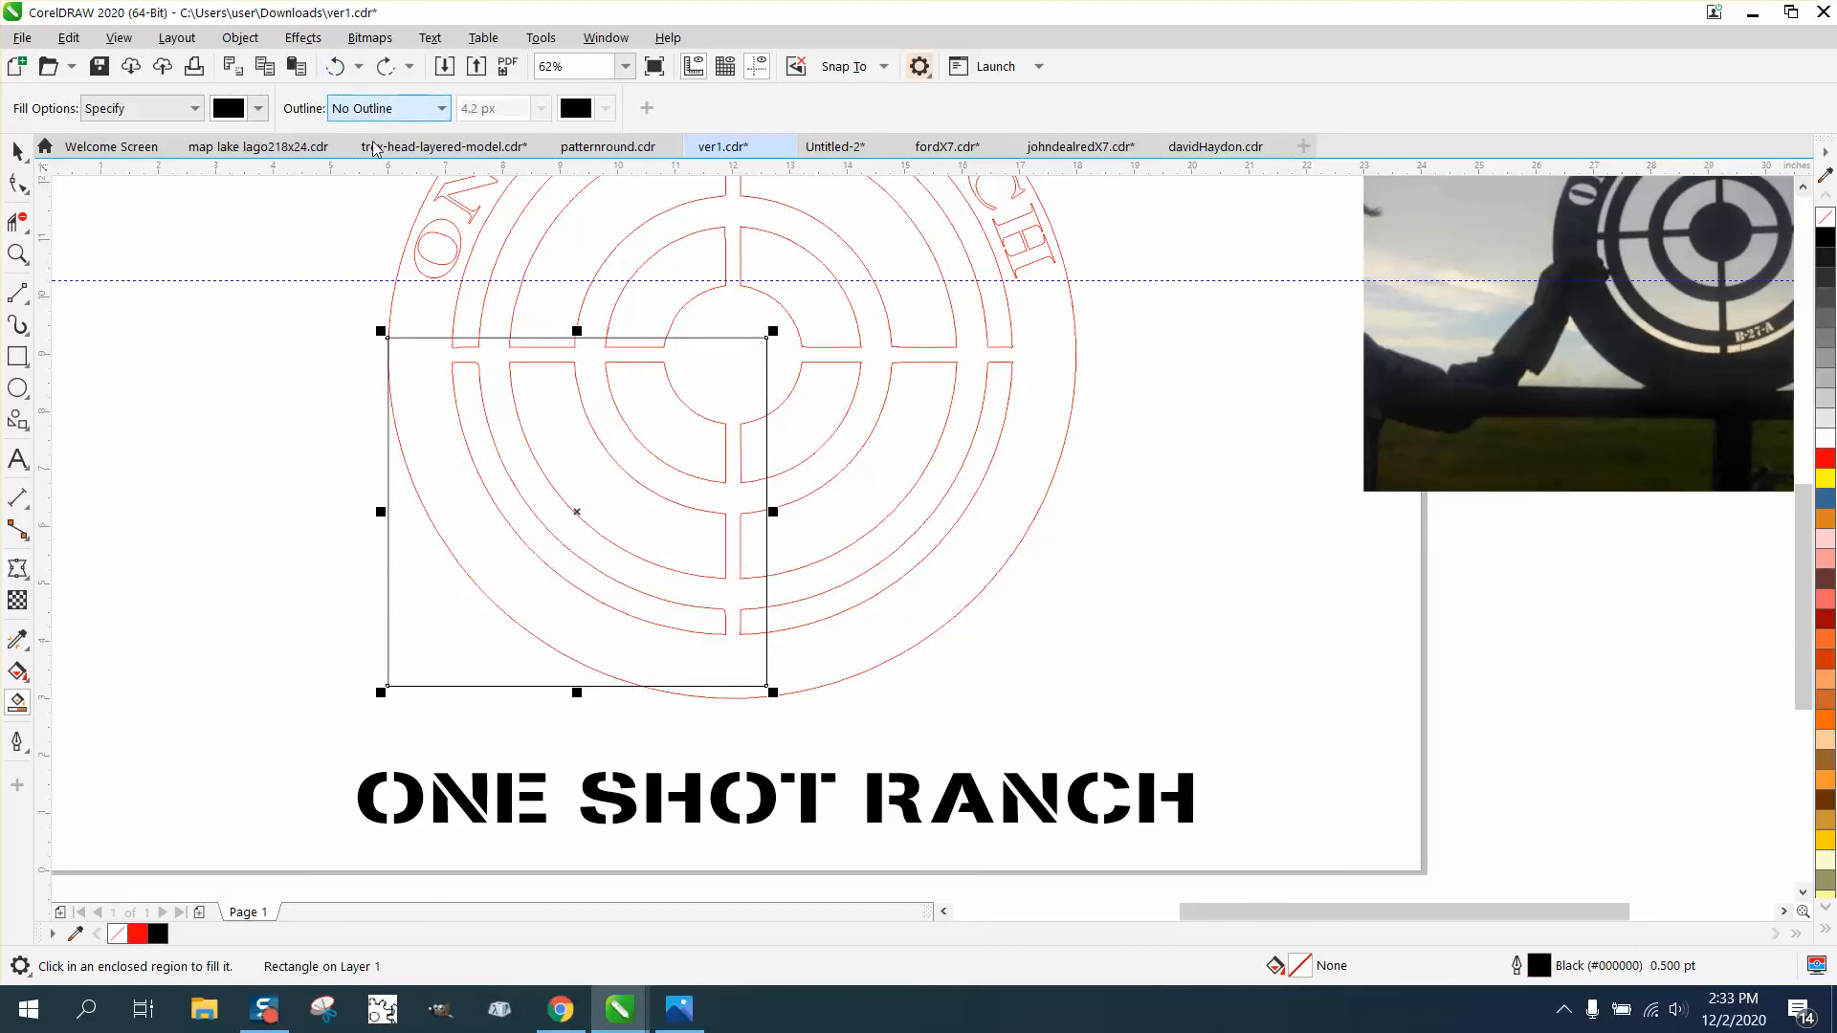
left_click(475, 421)
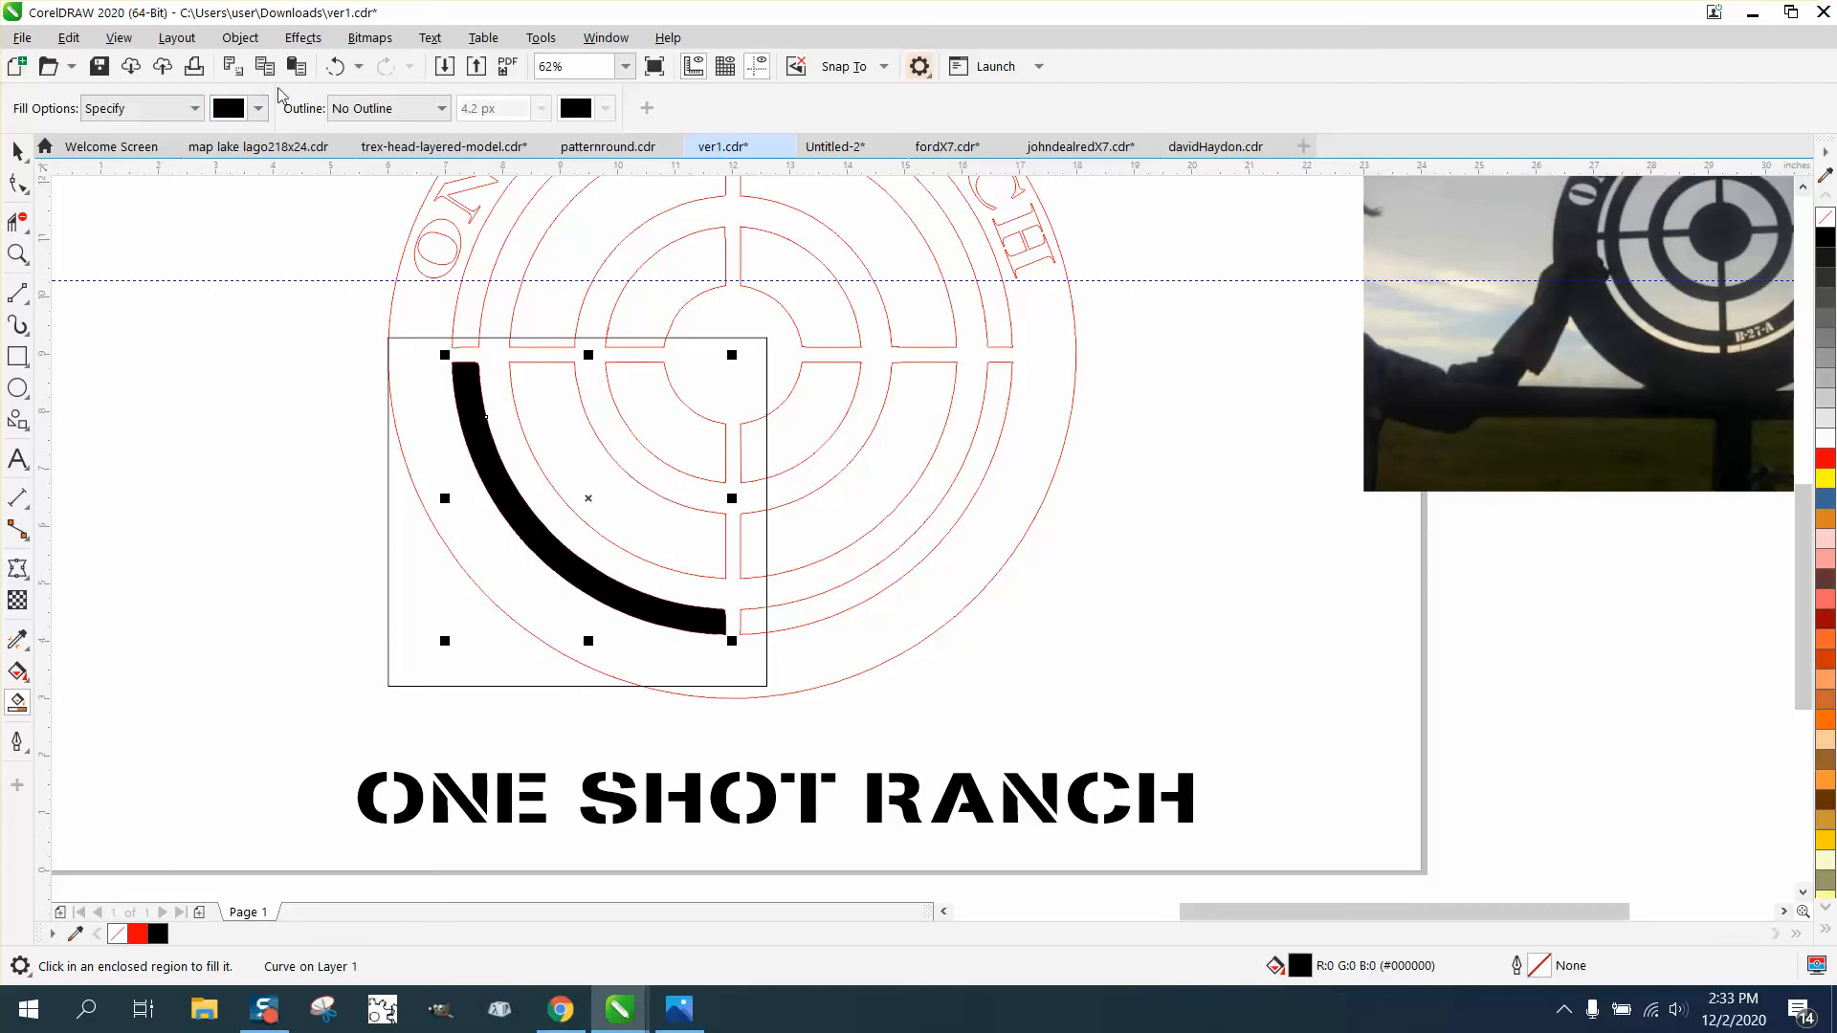
left_click(334, 66)
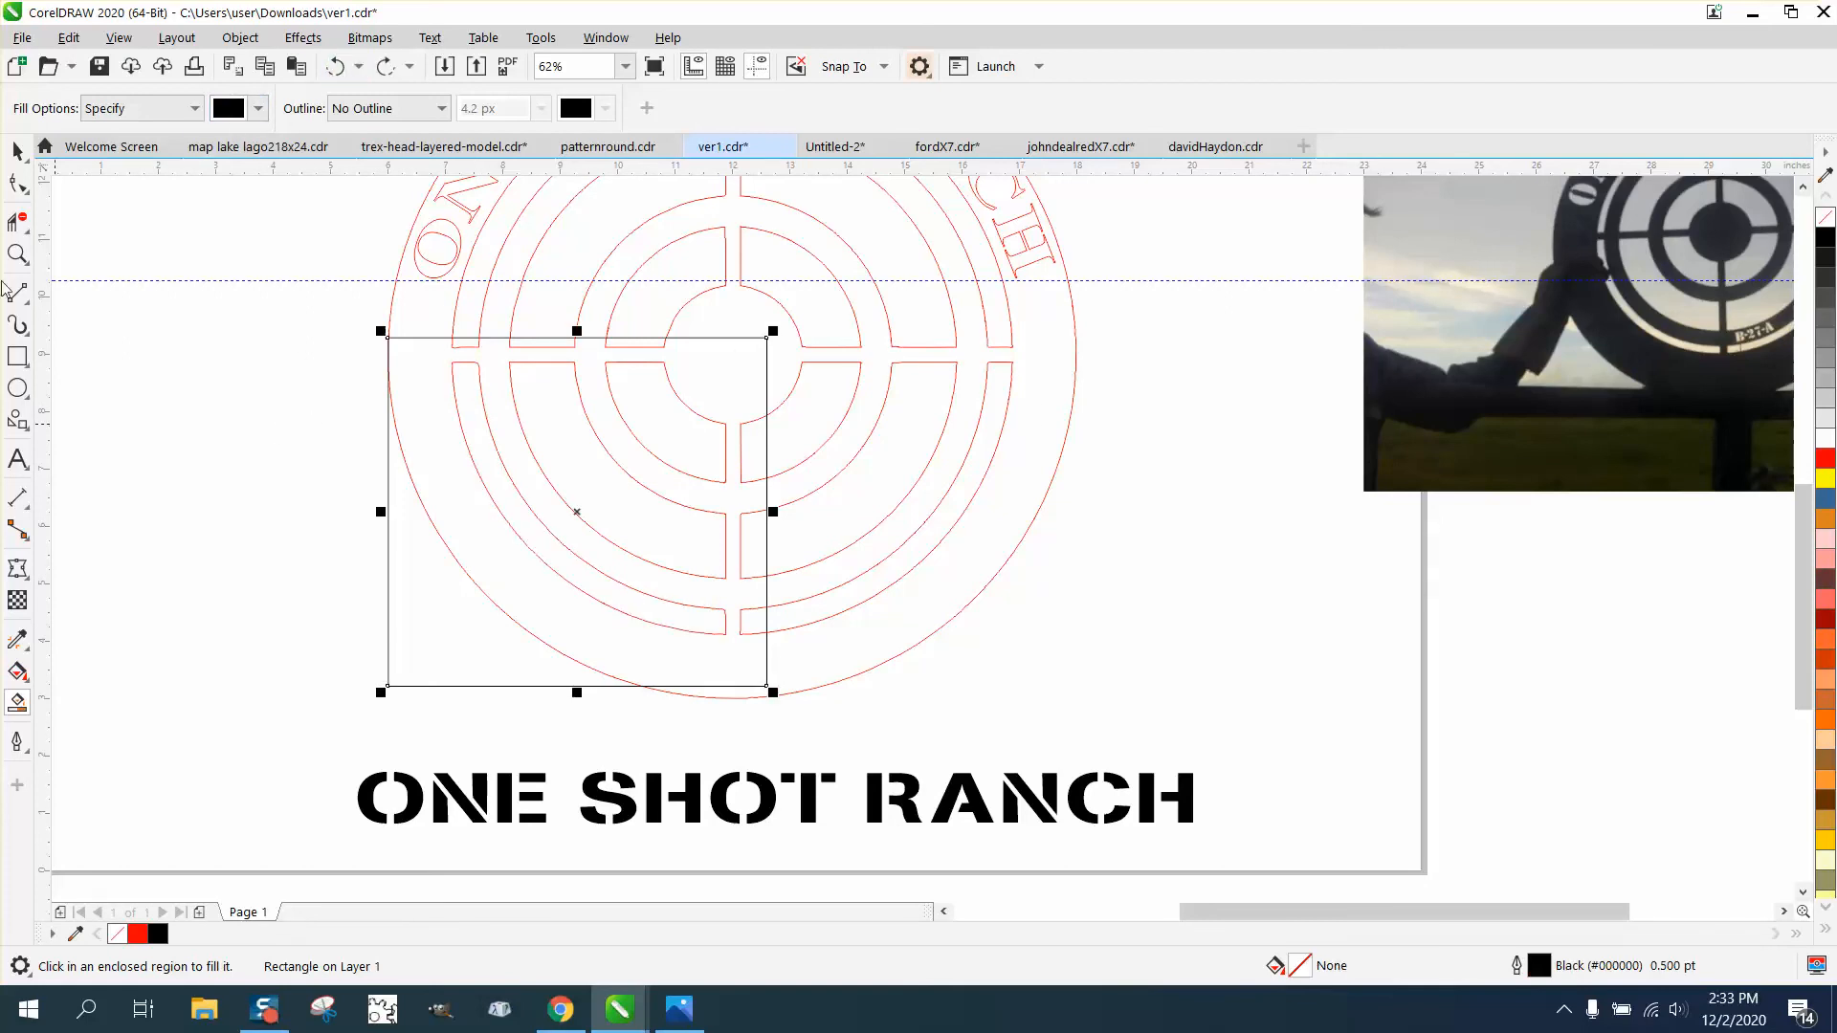
- Delete the black-outlined rectangle covering the target's lower-left quarter
left_click(17, 254)
left_click_drag(451, 353, 500, 389)
scroll(500, 389, "down", 5)
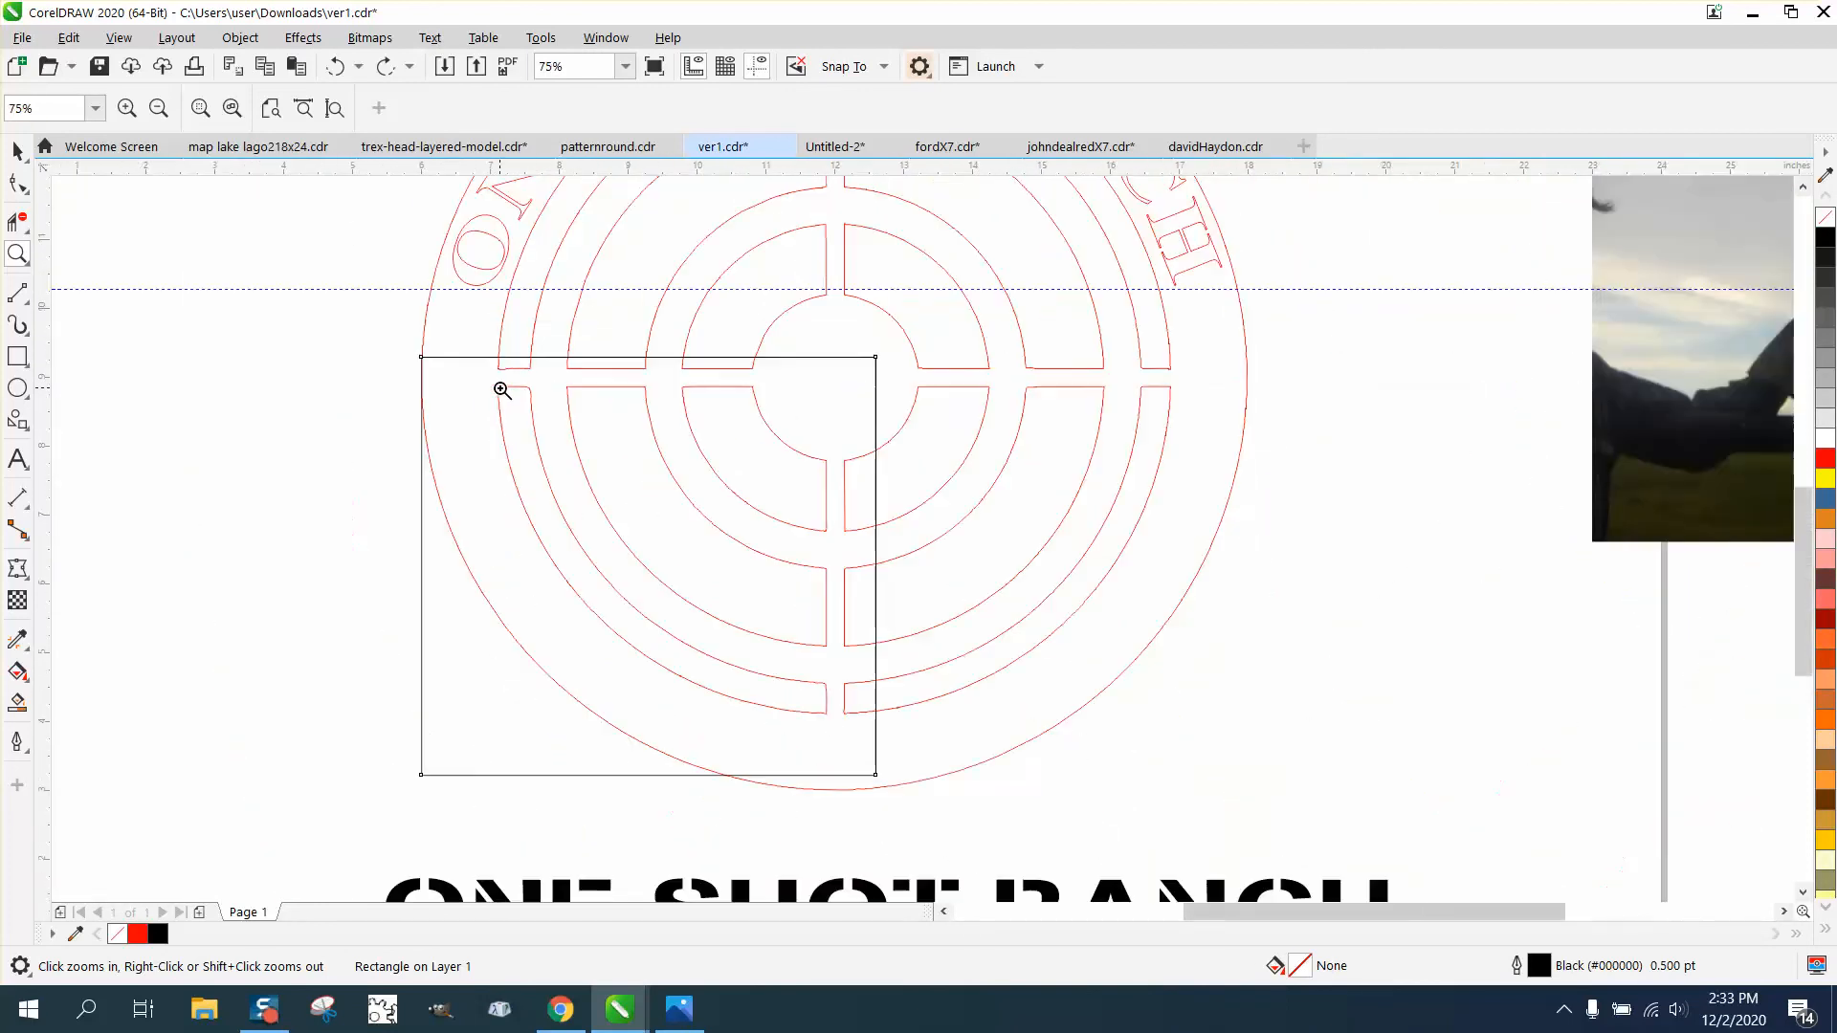
left_click(18, 151)
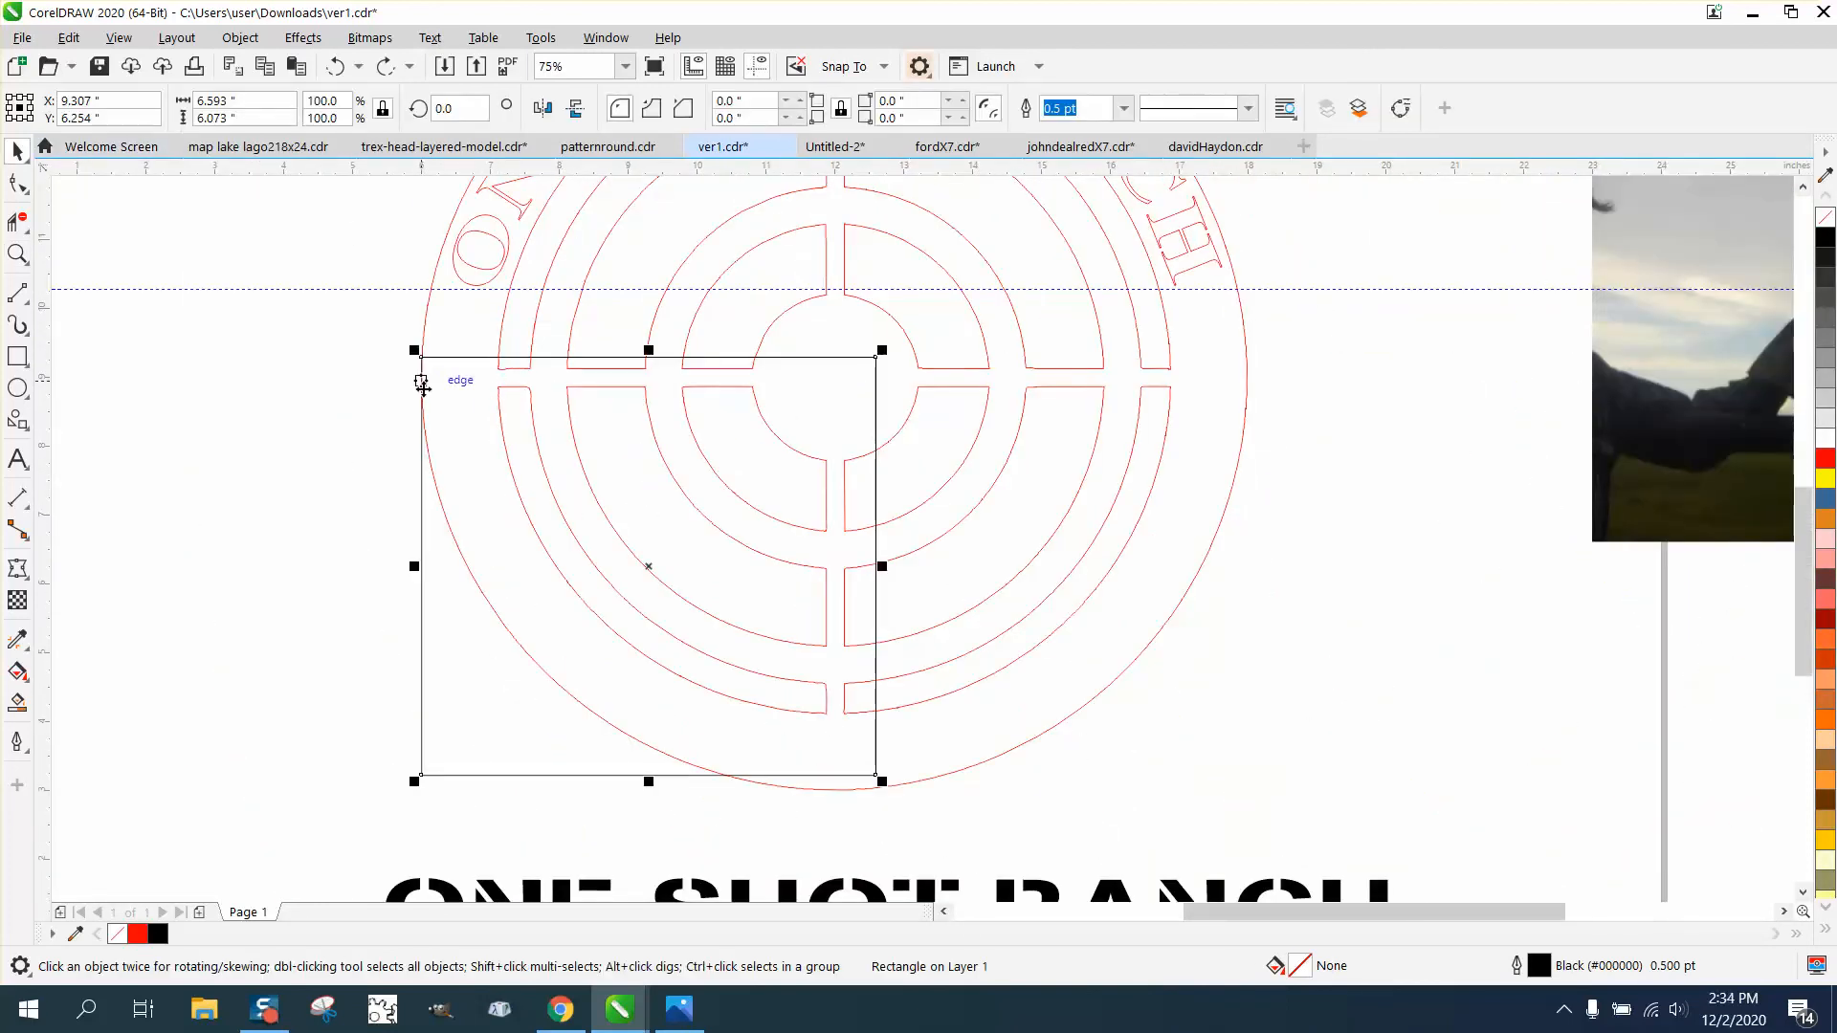
key("Delete")
- Move the straight black ONE SHOT RANCH stencil text up, closer beneath the target's outer circle
scroll(444, 557, "down", 2)
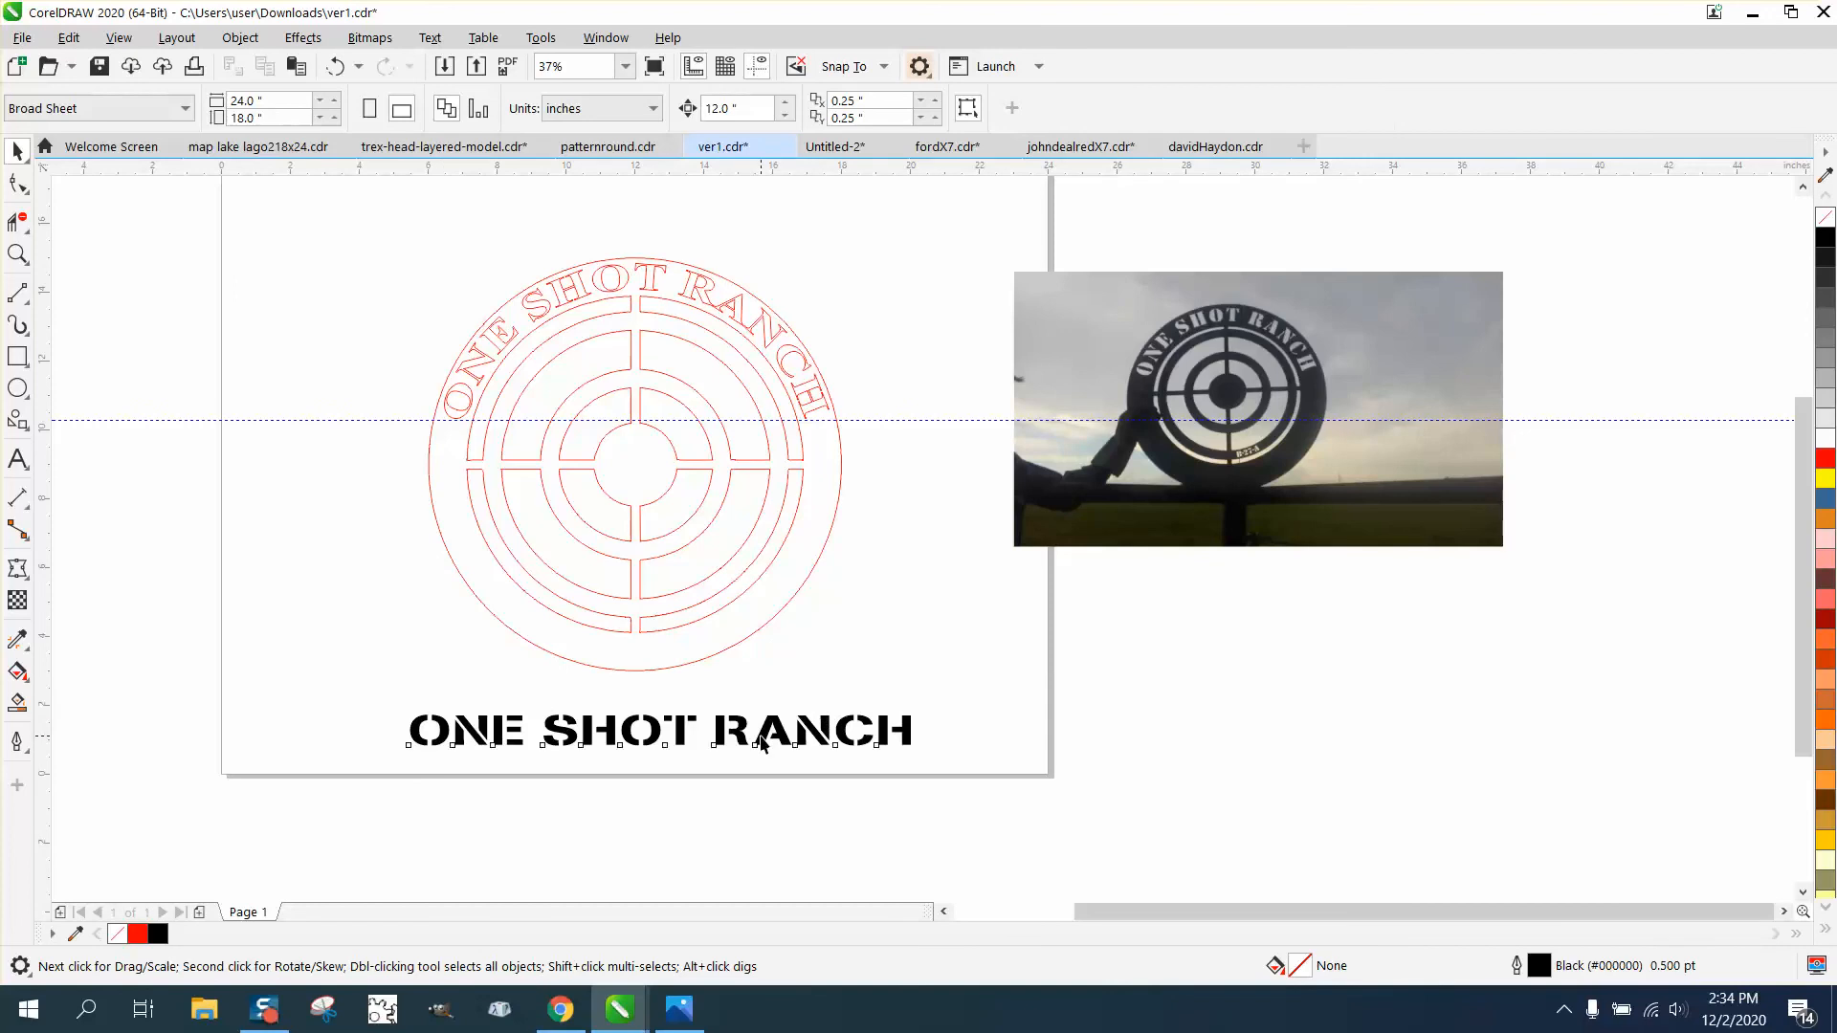
left_click_drag(763, 739, 756, 714)
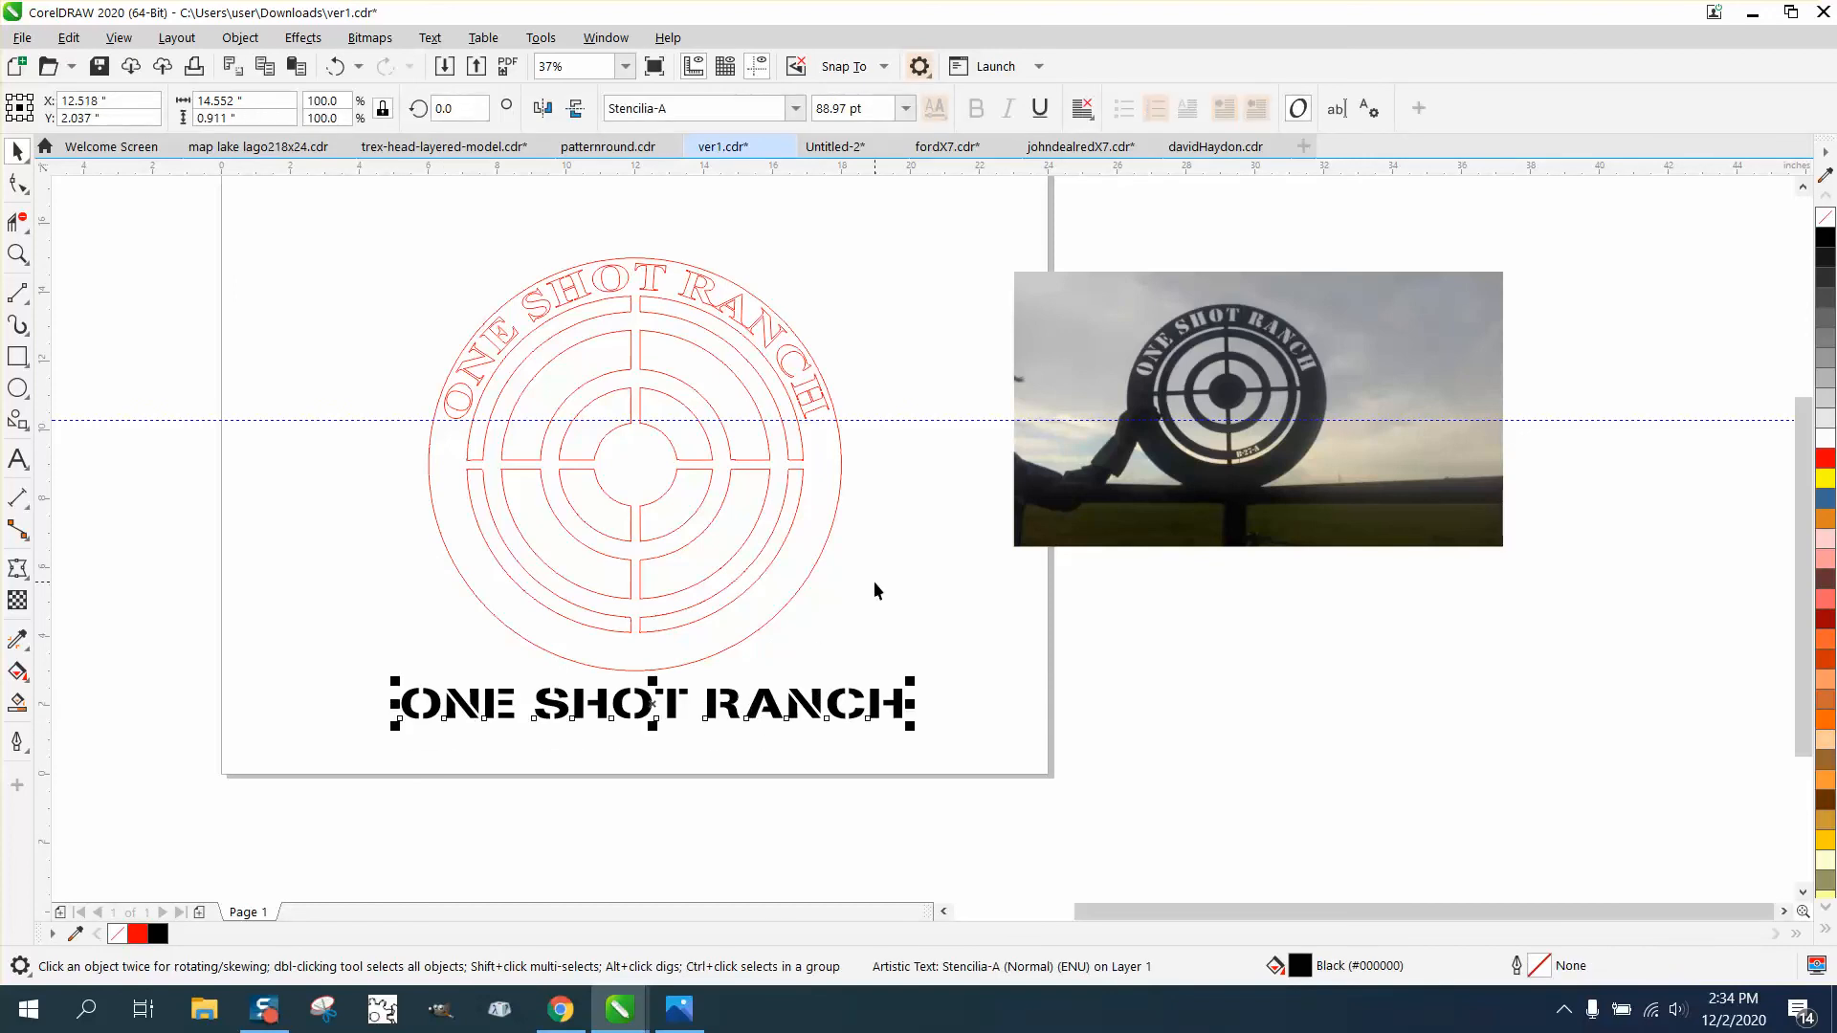